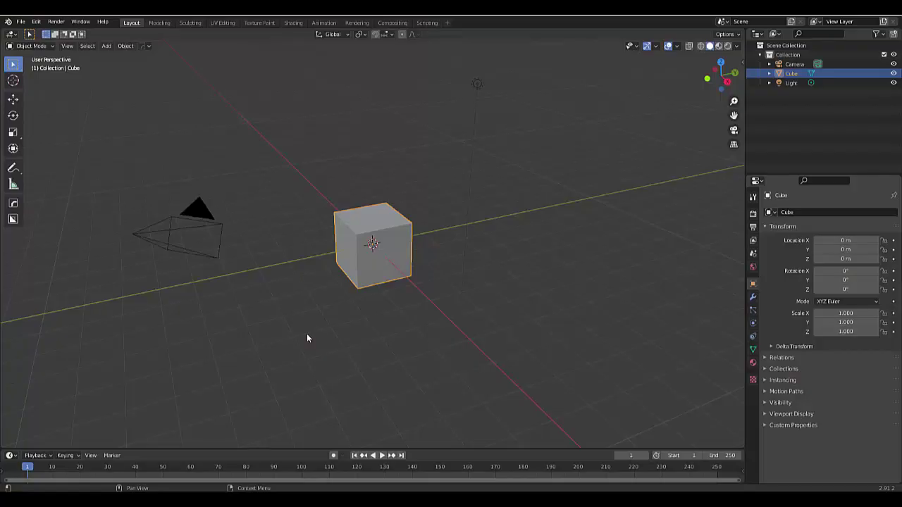
- Move the default cube's mesh up 1 m along Z in Edit Mode so its base sits on the origin
{"action": "left_click", "coordinate": [308, 333]}
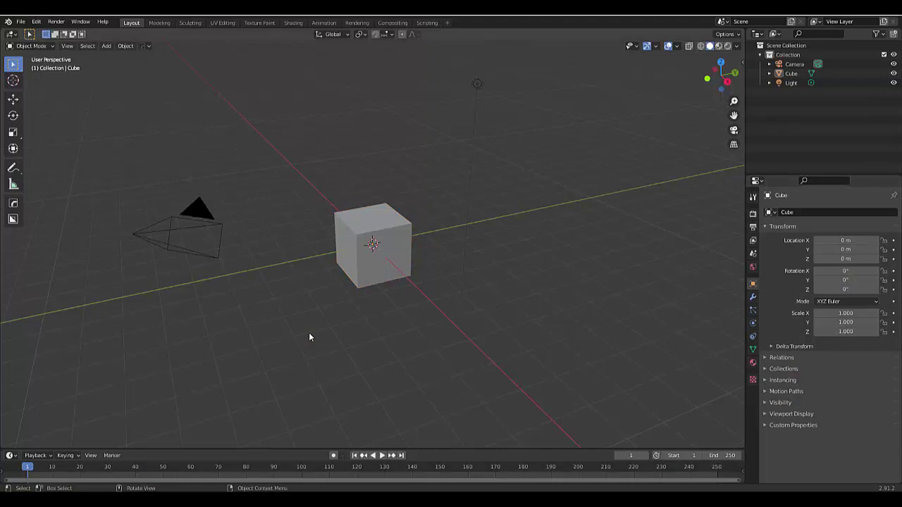
{"action": "left_click", "coordinate": [352, 252]}
{"action": "key", "text": "KP_1"}
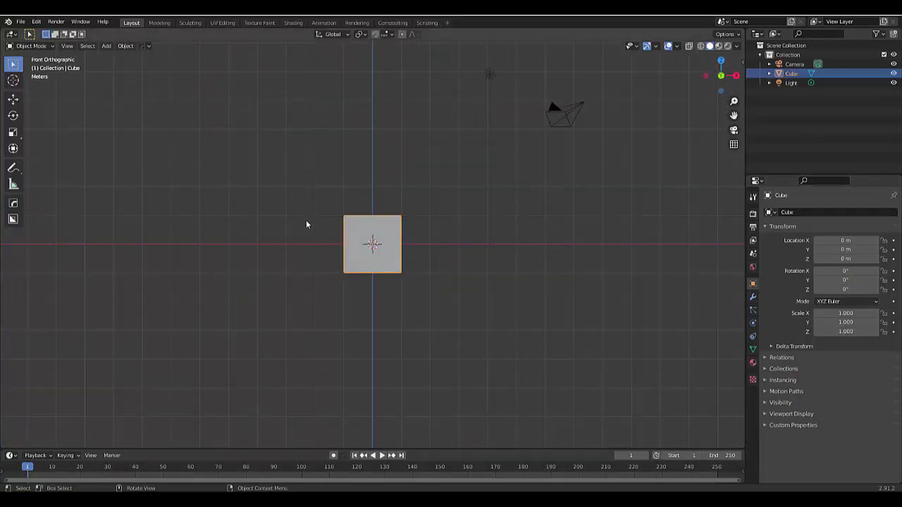
{"action": "key", "text": "ctrl+Tab"}
{"action": "left_click", "coordinate": [342, 220]}
{"action": "key", "text": "g"}
{"action": "key", "text": "z"}
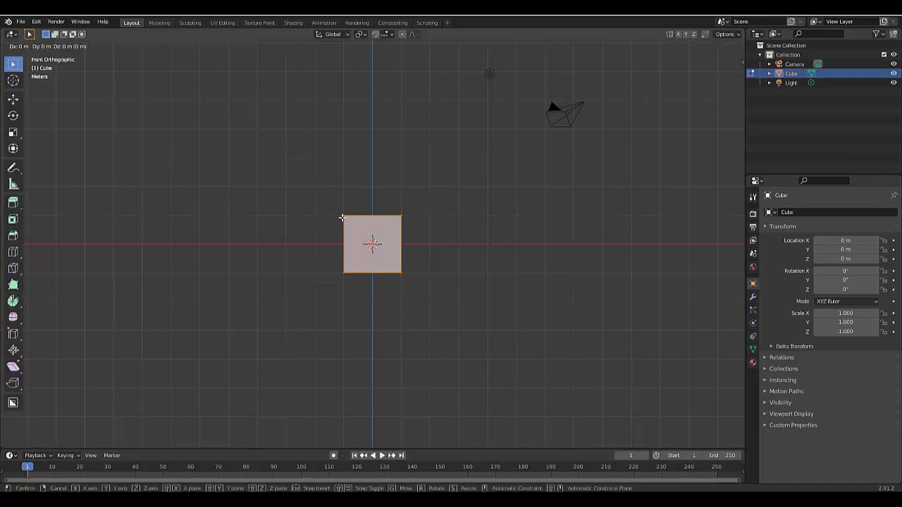
{"action": "key", "text": "1"}
{"action": "key", "text": "Return"}
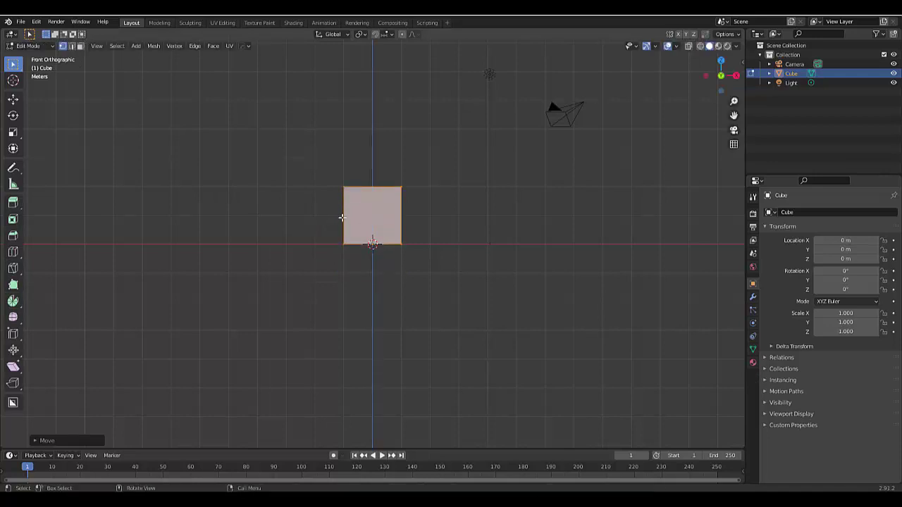
{"action": "key", "text": "ctrl+Tab"}
{"action": "left_click", "coordinate": [331, 219]}
- Scale the whole cube uniformly by a factor of 2 in Object Mode
{"action": "scroll", "coordinate": [357, 266], "scroll_direction": "up", "scroll_amount": 8}
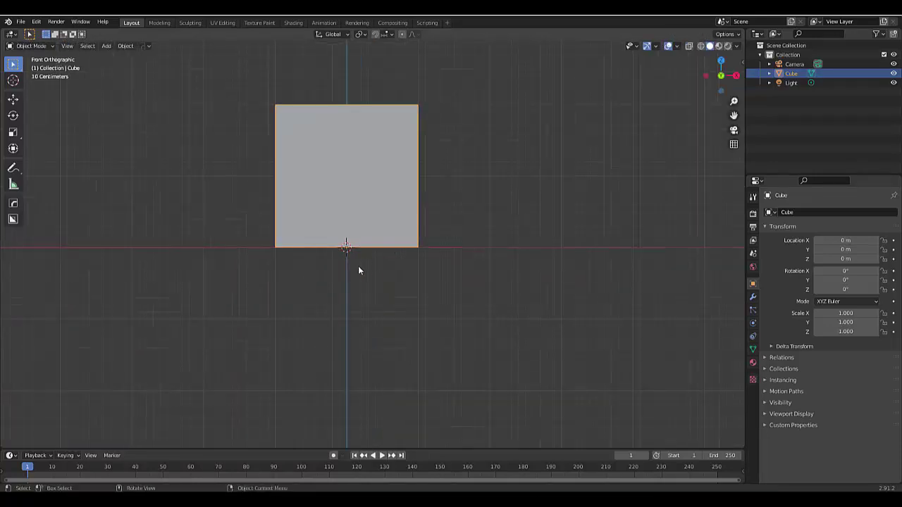
{"action": "scroll", "coordinate": [308, 354], "scroll_direction": "down", "scroll_amount": 8}
{"action": "scroll", "coordinate": [342, 333], "scroll_direction": "up", "scroll_amount": 2}
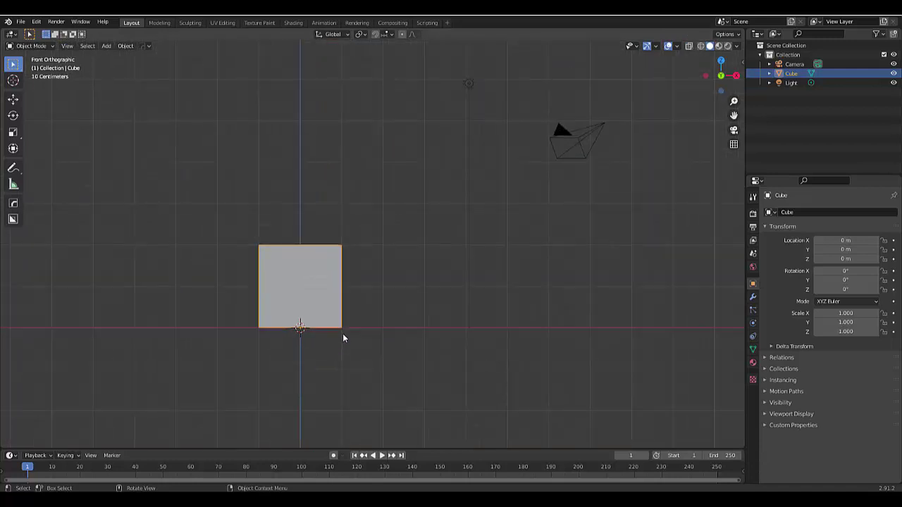
{"action": "key", "text": "s"}
{"action": "key", "text": "2"}
{"action": "key", "text": "Return"}
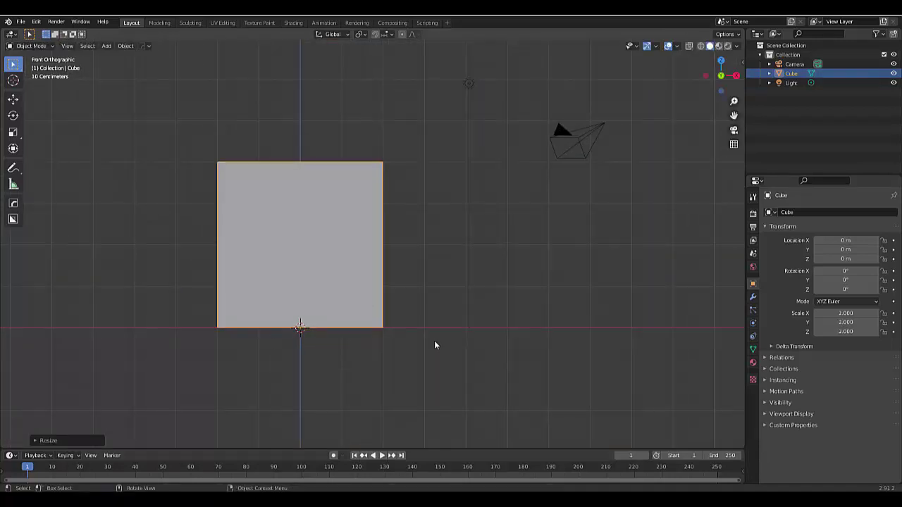
- Stretch the cube by a factor of 2 along the X axis
{"action": "key", "text": "s"}
{"action": "key", "text": "x"}
{"action": "key", "text": "2"}
{"action": "key", "text": "Return"}
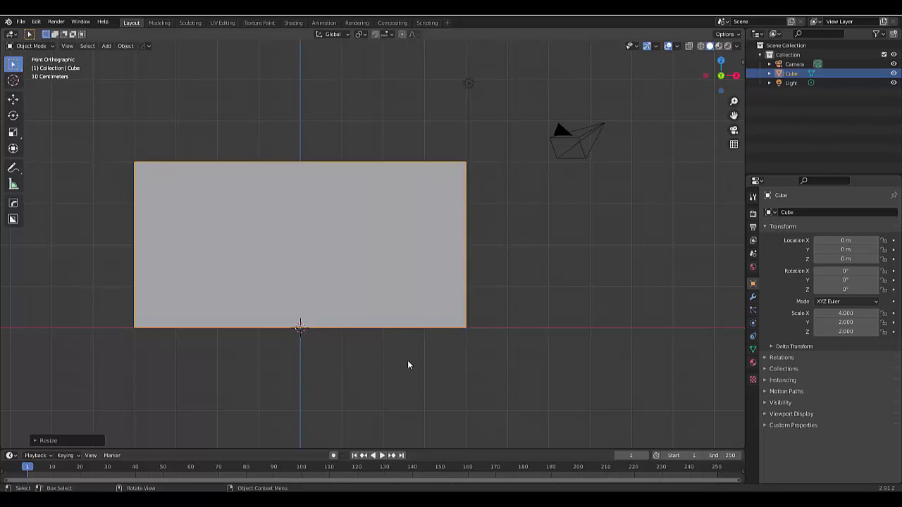
{"action": "mouse_move", "coordinate": [407, 360]}
{"action": "middle_mouse_down"}
{"action": "mouse_move", "coordinate": [304, 352]}
{"action": "mouse_move", "coordinate": [424, 357]}
{"action": "middle_mouse_up"}
{"action": "key", "text": "KP_1"}
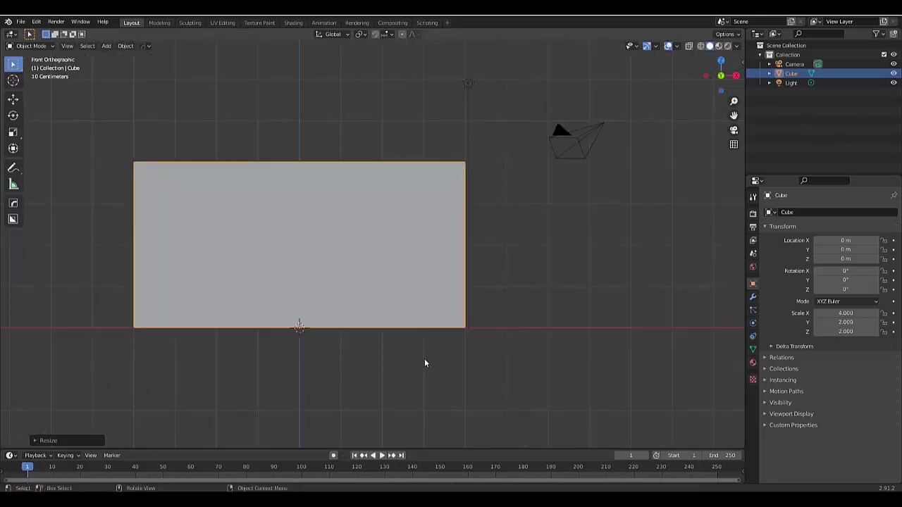
{"action": "scroll", "coordinate": [384, 406], "scroll_direction": "down", "scroll_amount": 2}
{"action": "scroll", "coordinate": [336, 378], "scroll_direction": "up", "scroll_amount": 2}
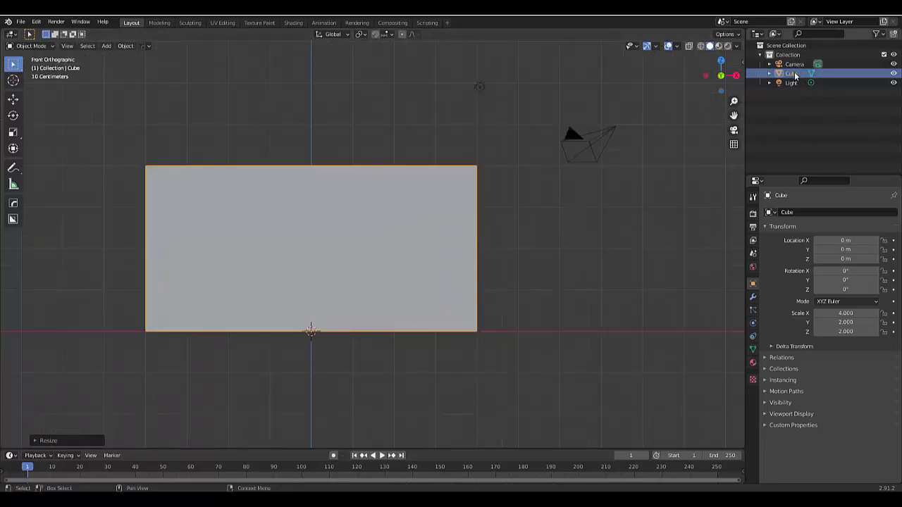
- Rename the Cube object as Liquid Domain
{"action": "double_click", "coordinate": [794, 75]}
{"action": "type", "text": "Li"}
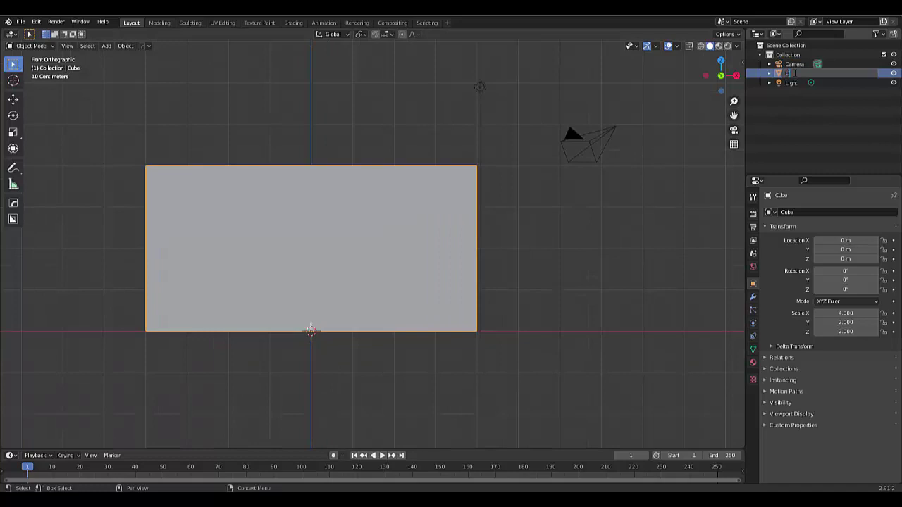
{"action": "type", "text": "quidD"}
{"action": "key", "text": "Return"}
- Create a new collection in the scene and move the Liquid Domain object into it
{"action": "right_click", "coordinate": [806, 126]}
{"action": "left_click", "coordinate": [808, 125]}
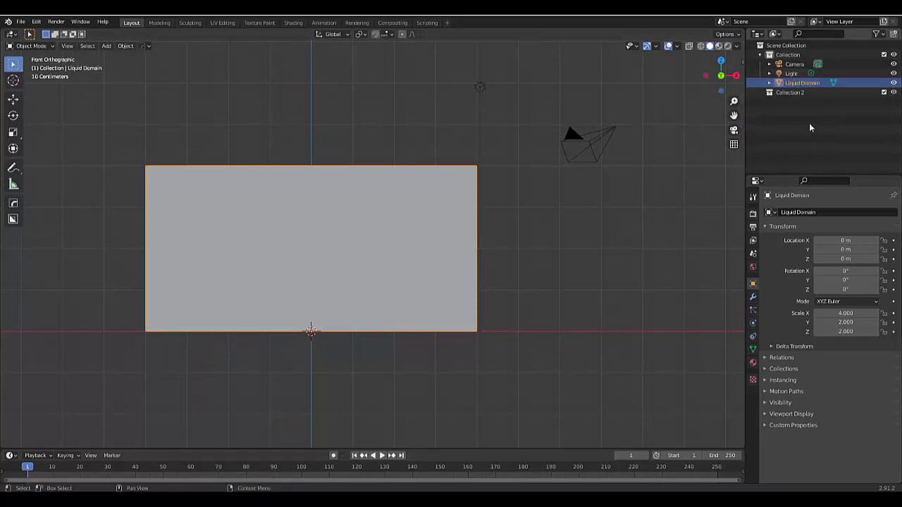
{"action": "left_click_drag", "start_coordinate": [808, 88], "coordinate": [801, 94]}
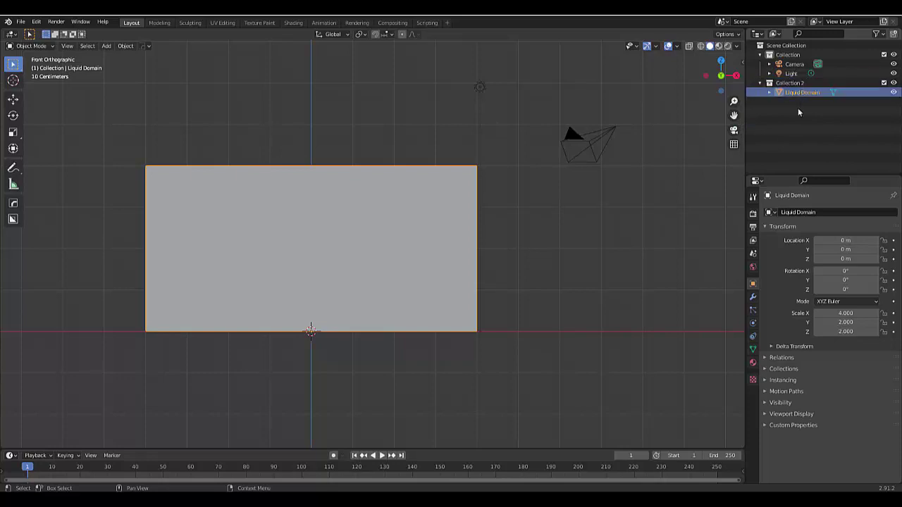
- Enable Fluid physics on the Liquid Domain box as a Domain with the domain type Liquid
{"action": "left_click", "coordinate": [752, 322]}
{"action": "left_click", "coordinate": [860, 234]}
{"action": "left_click", "coordinate": [837, 283]}
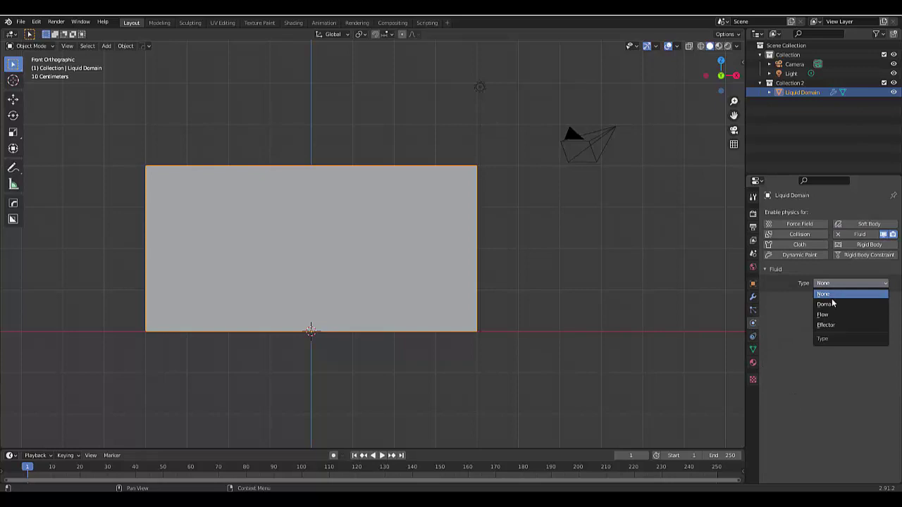
{"action": "left_click", "coordinate": [835, 304]}
{"action": "left_click", "coordinate": [834, 313]}
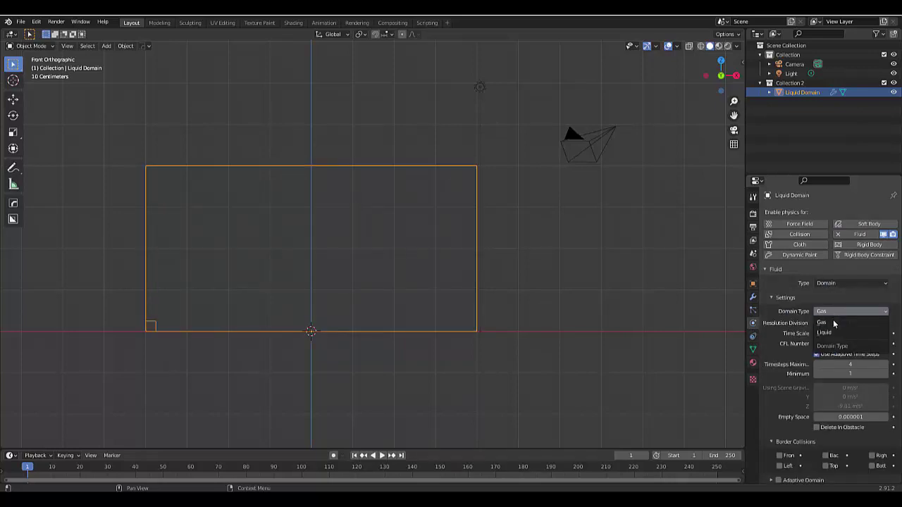
{"action": "left_click", "coordinate": [835, 329]}
- Set the fluid domain's resolution divisions to 100
{"action": "left_click", "coordinate": [832, 323]}
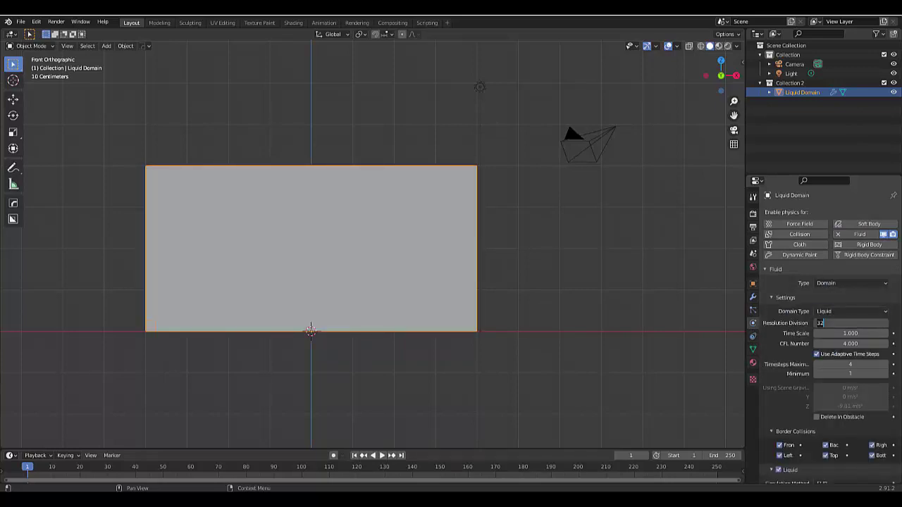
{"action": "type", "text": "100"}
{"action": "key", "text": "Return"}
- Enable Mesh generation for the liquid domain and set its cache end frame to 120
{"action": "scroll", "coordinate": [836, 363], "scroll_direction": "down", "scroll_amount": 8}
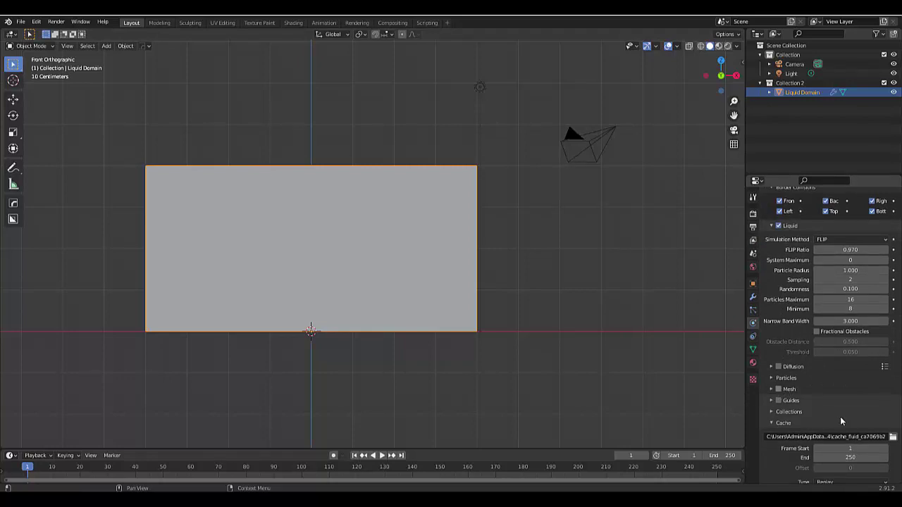
{"action": "scroll", "coordinate": [838, 407], "scroll_direction": "down", "scroll_amount": 4}
{"action": "left_click", "coordinate": [841, 387]}
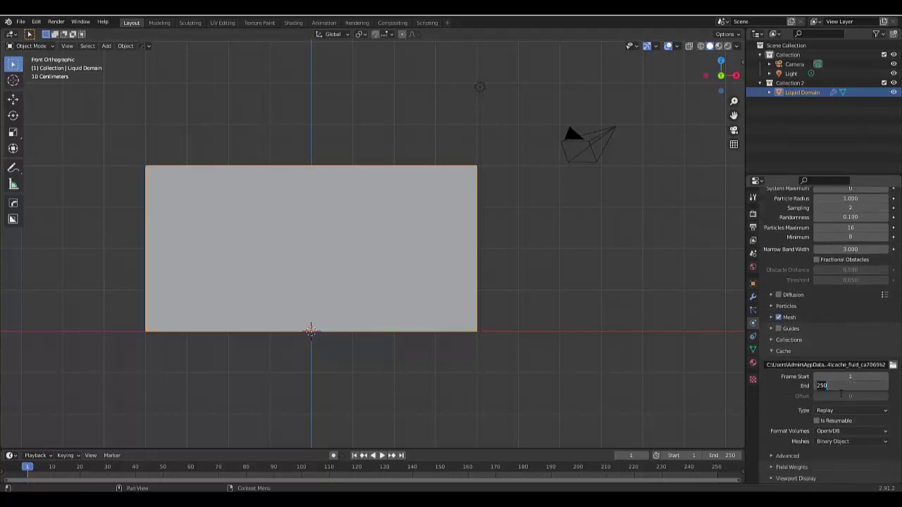
{"action": "type", "text": "120"}
{"action": "key", "text": "Return"}
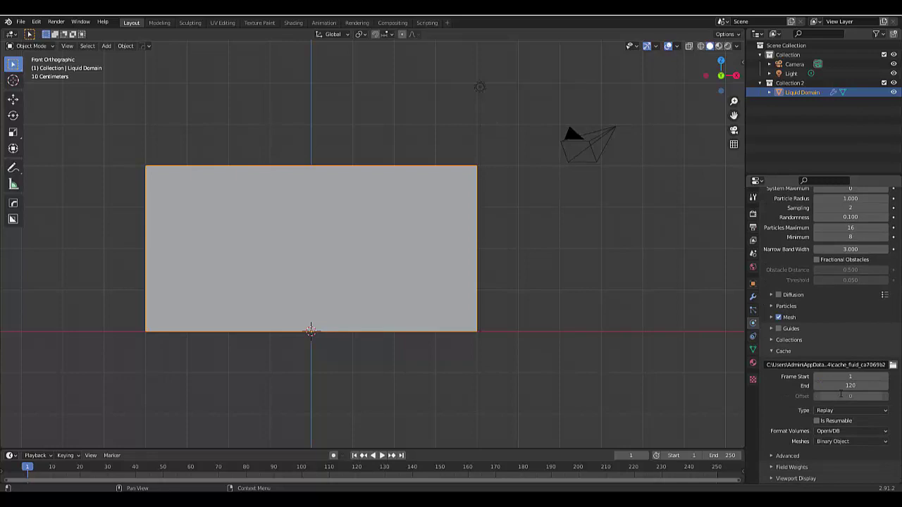
- Set the domain's cache type to All and make the bake resumable
{"action": "left_click", "coordinate": [839, 410]}
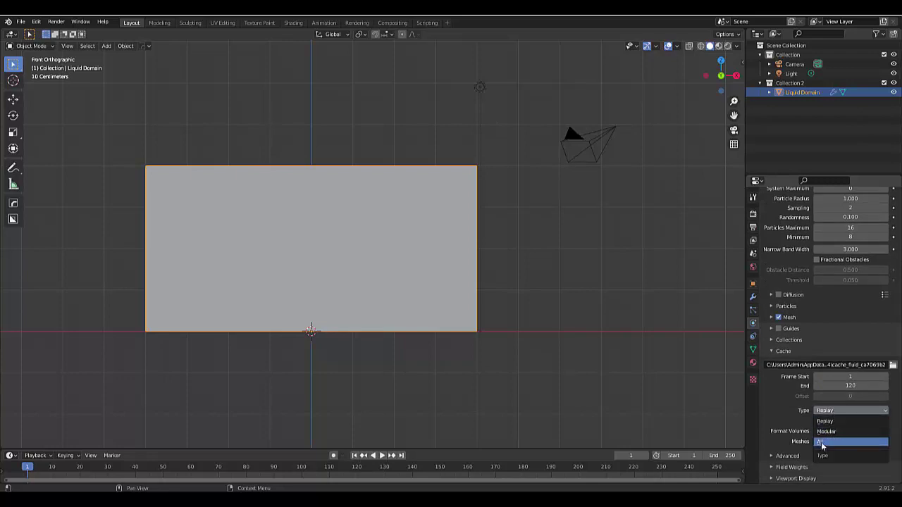
{"action": "left_click", "coordinate": [821, 441]}
{"action": "left_click", "coordinate": [816, 420]}
- Display the viewport as wireframe and duplicate the Liquid Domain box in place
{"action": "scroll", "coordinate": [548, 336], "scroll_direction": "down", "scroll_amount": 3}
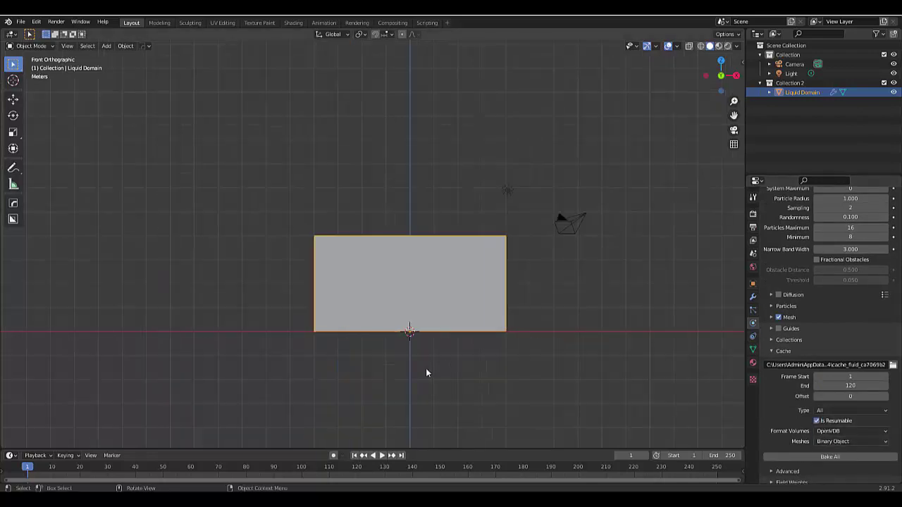
{"action": "scroll", "coordinate": [347, 335], "scroll_direction": "up", "scroll_amount": 2}
{"action": "left_click", "coordinate": [688, 46]}
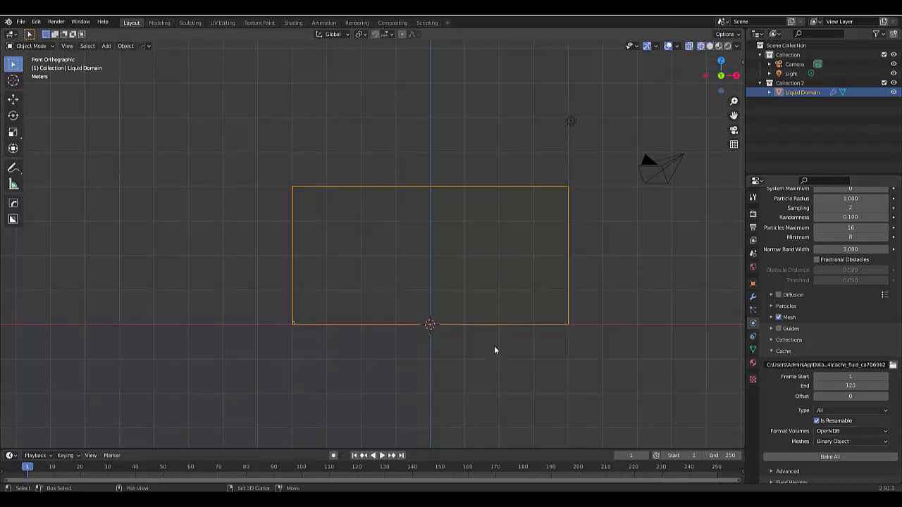
{"action": "key", "text": "shift+d"}
{"action": "right_click", "coordinate": [327, 319]}
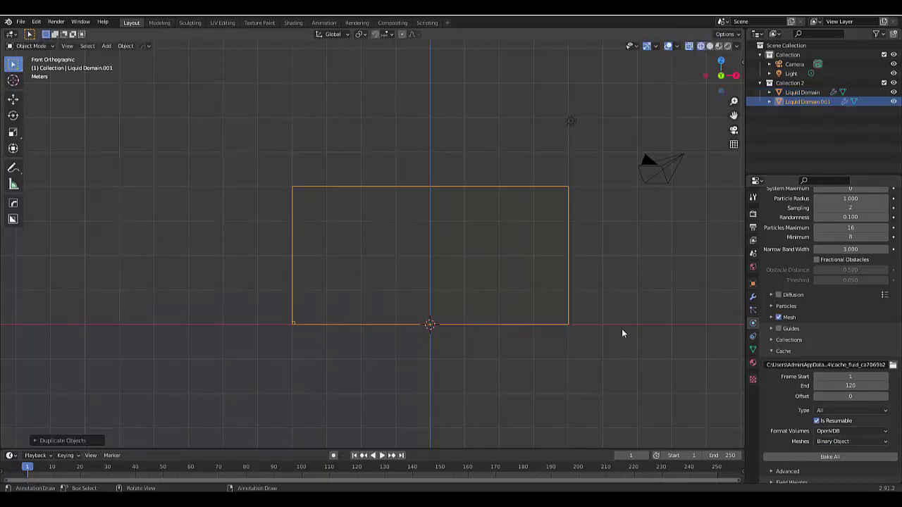
- Flatten the duplicated box along Z to about 0.24 of its height, keeping its base on the ground
{"action": "key", "text": "s"}
{"action": "key", "text": "z"}
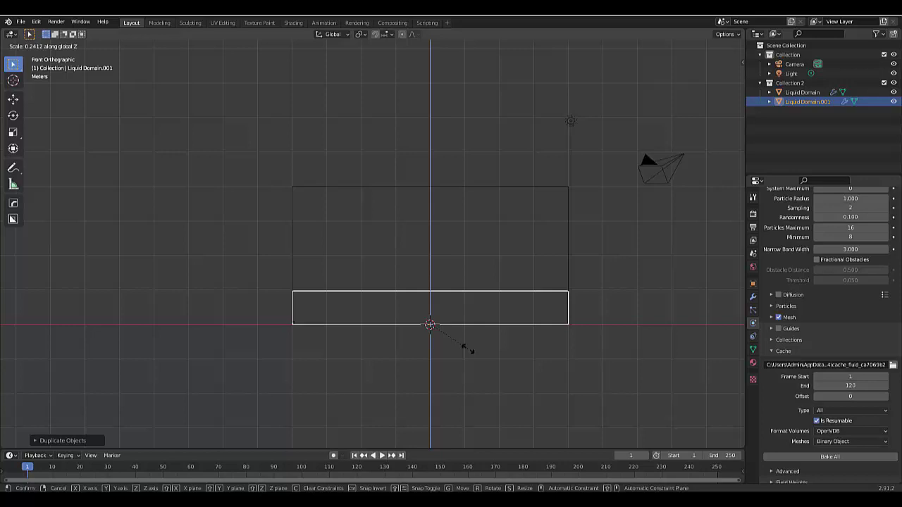
{"action": "left_click", "coordinate": [468, 348]}
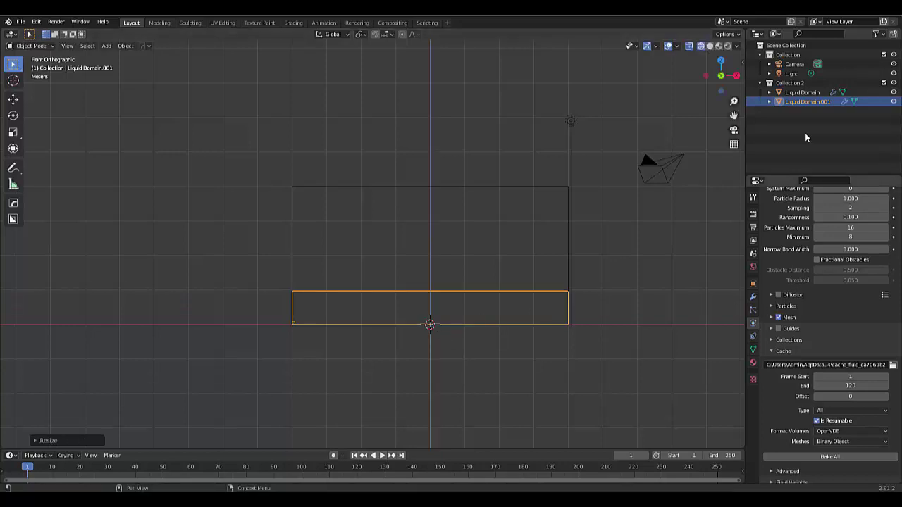
- Rename the flattened duplicate as Liquid Flow
{"action": "double_click", "coordinate": [806, 101]}
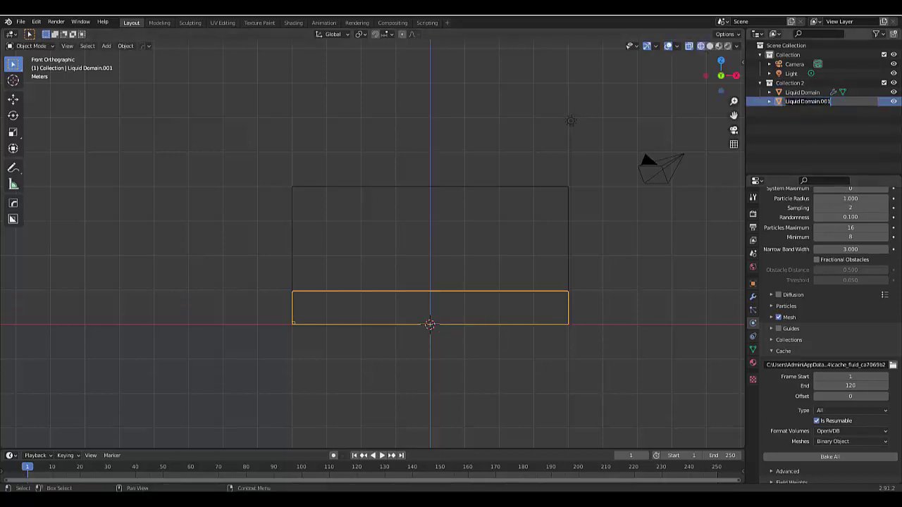
{"action": "key", "text": "ctrl+a"}
{"action": "type", "text": "Liquid"}
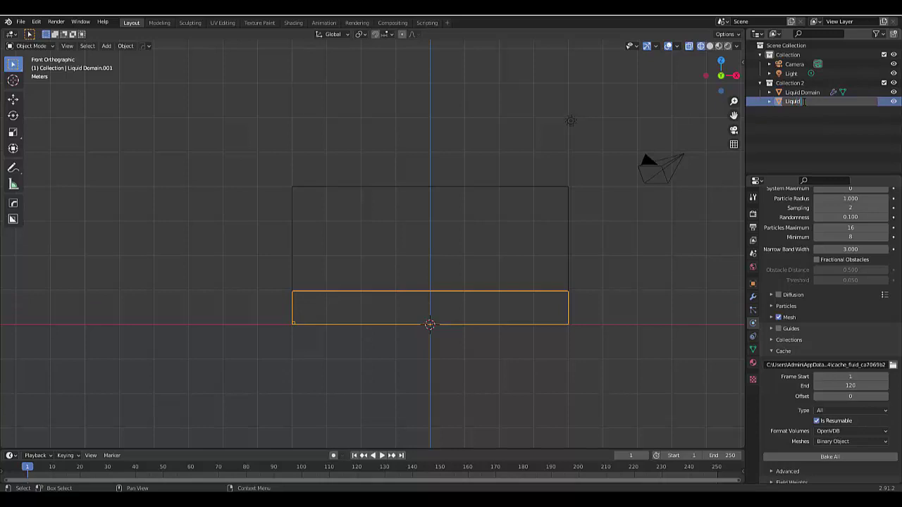
{"action": "type", "text": " Flow"}
{"action": "key", "text": "Return"}
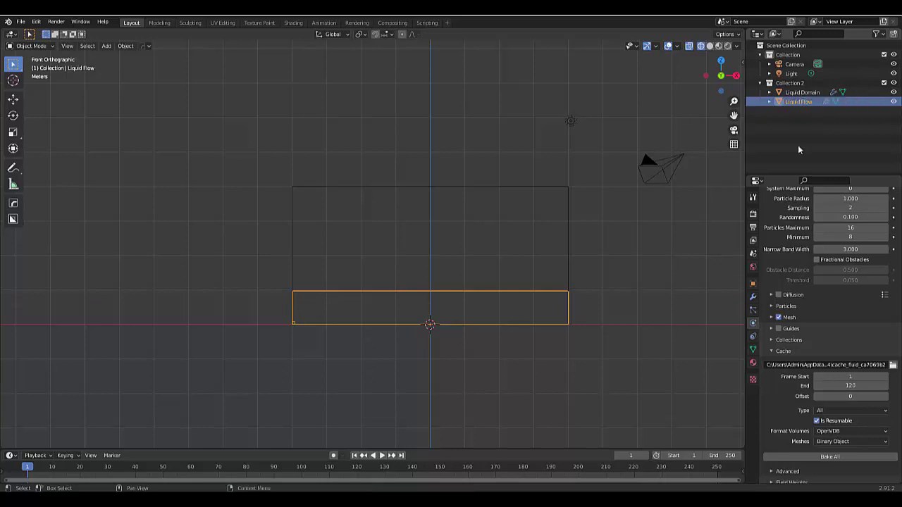
- Change the Liquid Flow object's fluid type to Flow and its flow type to Liquid
{"action": "scroll", "coordinate": [839, 254], "scroll_direction": "up", "scroll_amount": 10}
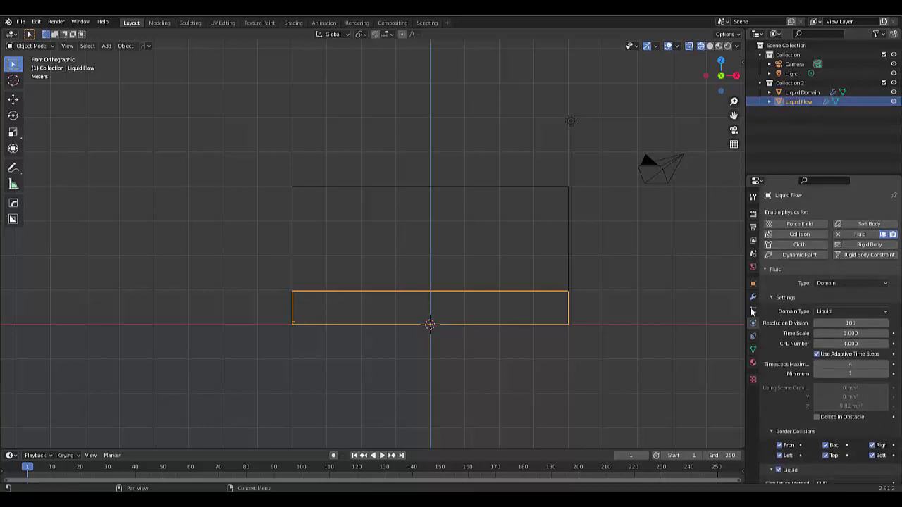
{"action": "left_click", "coordinate": [843, 283]}
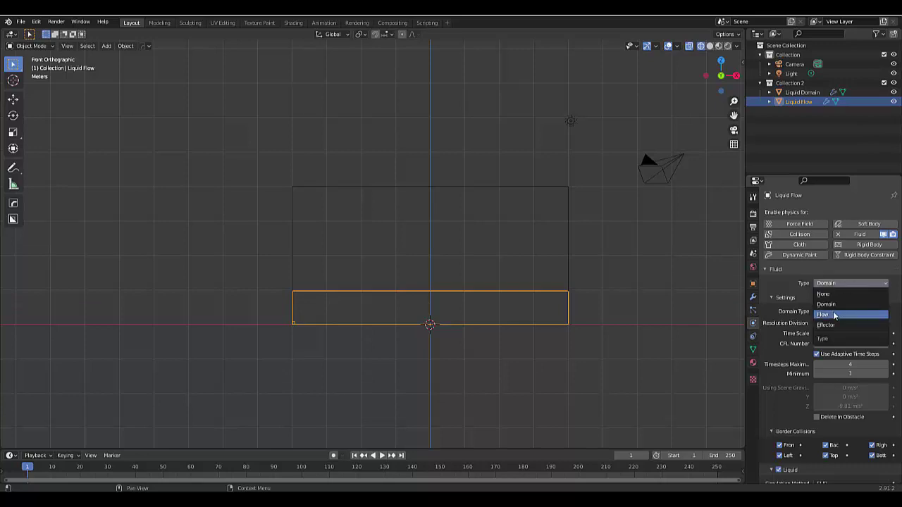
{"action": "left_click", "coordinate": [845, 315]}
{"action": "left_click", "coordinate": [845, 311]}
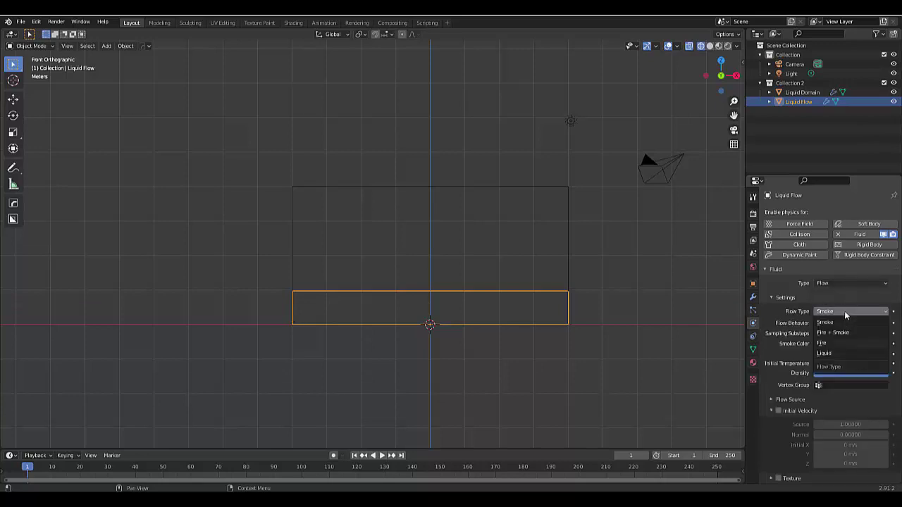
{"action": "left_click", "coordinate": [832, 354]}
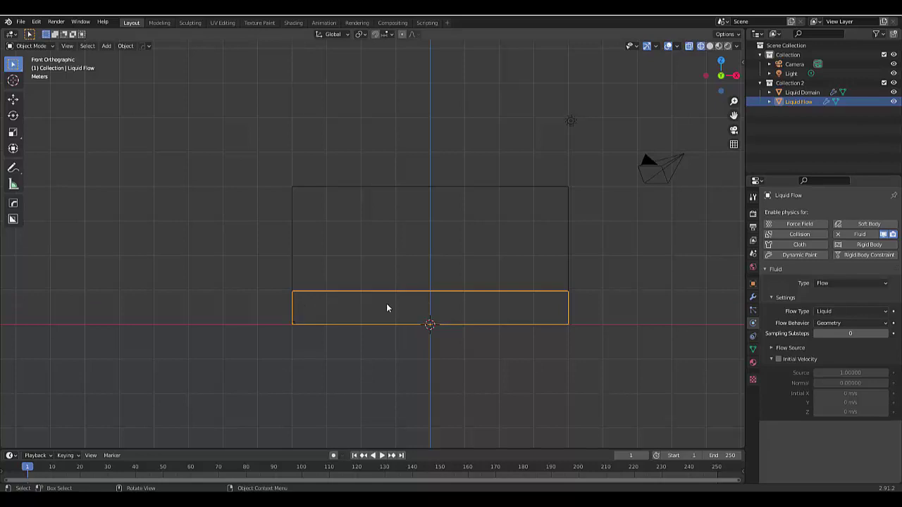
- Add a Vortex force field at the origin of the scene
{"action": "scroll", "coordinate": [388, 309], "scroll_direction": "up", "scroll_amount": 2}
{"action": "left_click", "coordinate": [418, 374]}
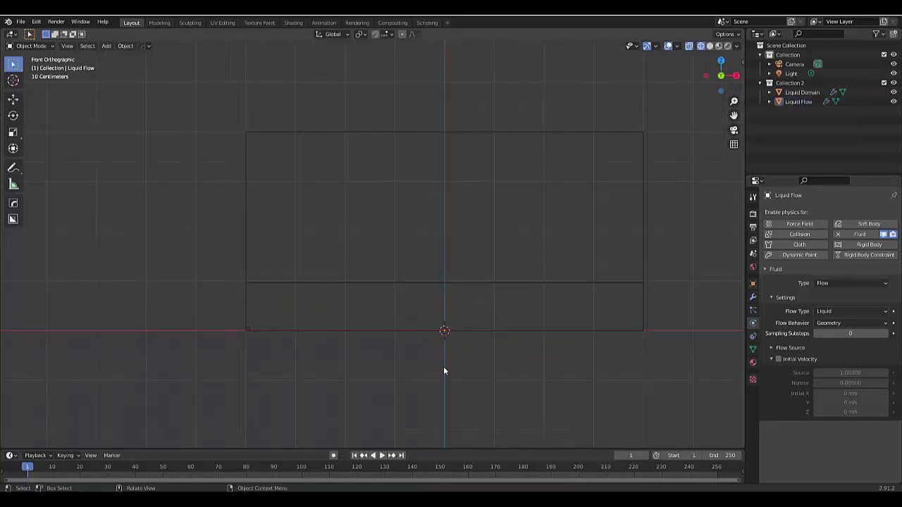
{"action": "key", "text": "shift+a"}
{"action": "mouse_move", "coordinate": [408, 322]}
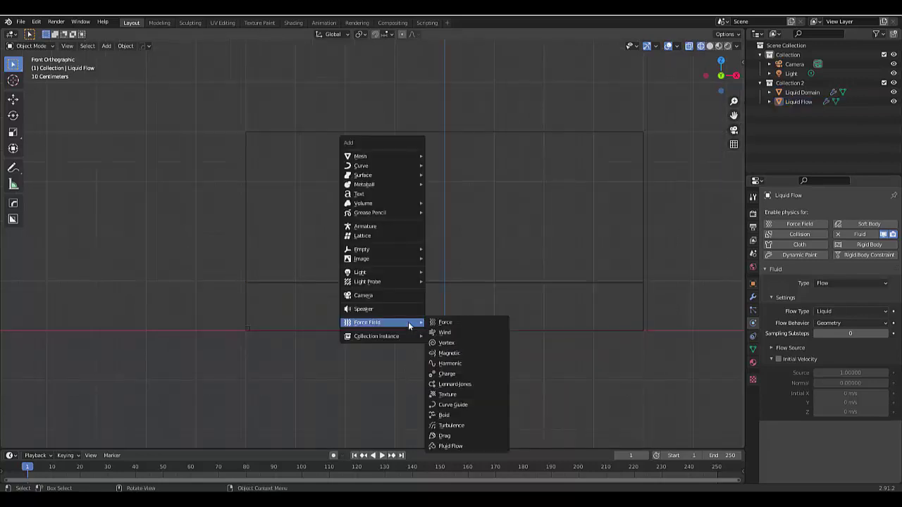
{"action": "left_click", "coordinate": [462, 342]}
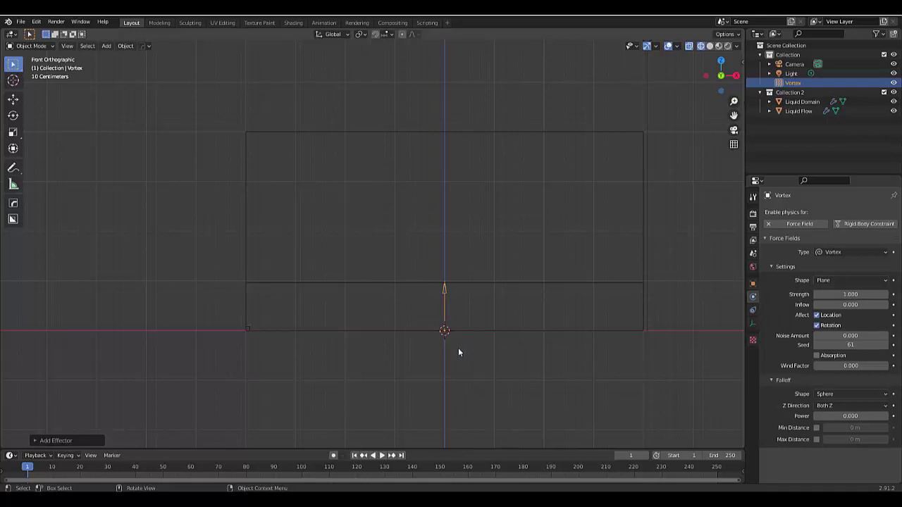
- Set the Vortex force field's strength to -20 and its inflow to 1
{"action": "scroll", "coordinate": [461, 356], "scroll_direction": "up", "scroll_amount": 3}
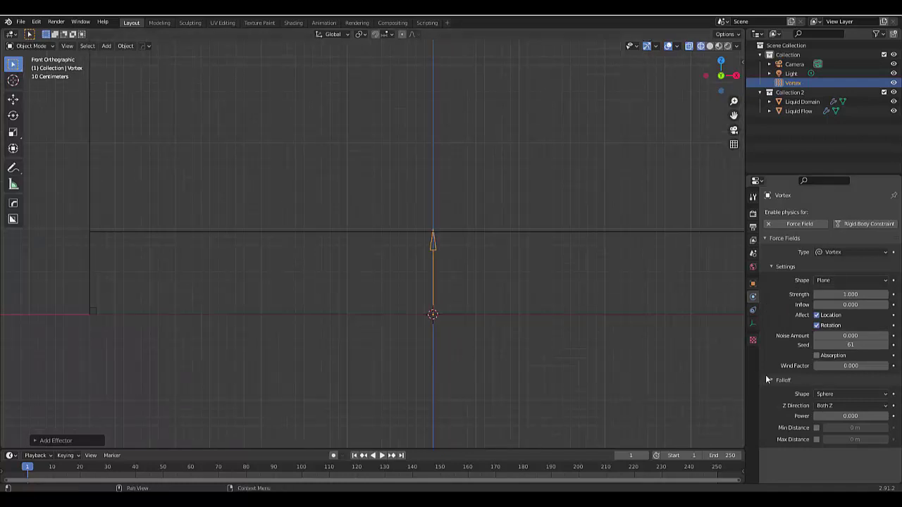
{"action": "left_click", "coordinate": [835, 295]}
{"action": "key", "text": "BackSpace"}
{"action": "type", "text": "-20"}
{"action": "key", "text": "Return"}
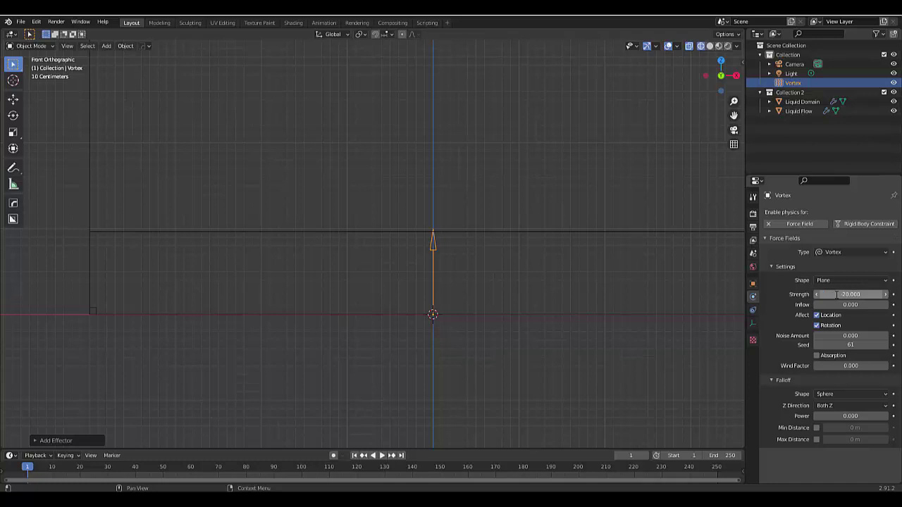
{"action": "left_click", "coordinate": [817, 305]}
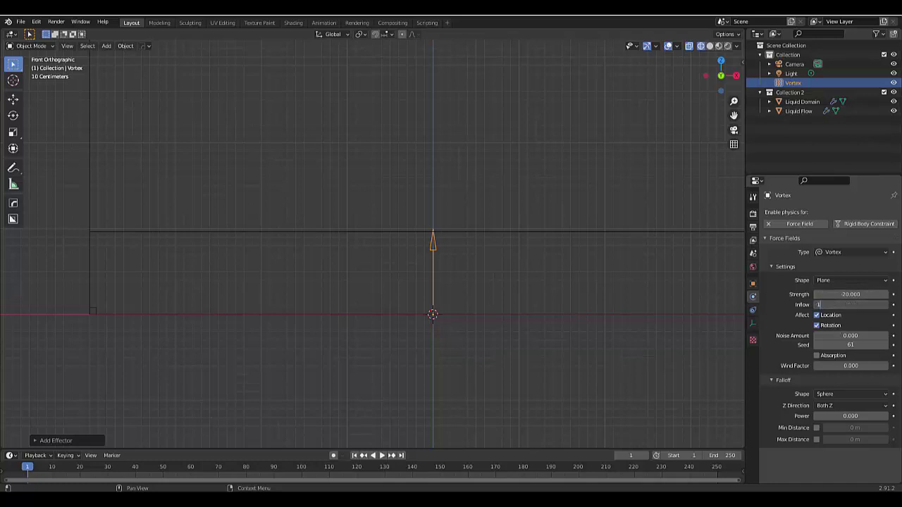
{"action": "key", "text": "Return"}
- Bake all simulation data of the Liquid Domain object
{"action": "scroll", "coordinate": [455, 344], "scroll_direction": "down", "scroll_amount": 6}
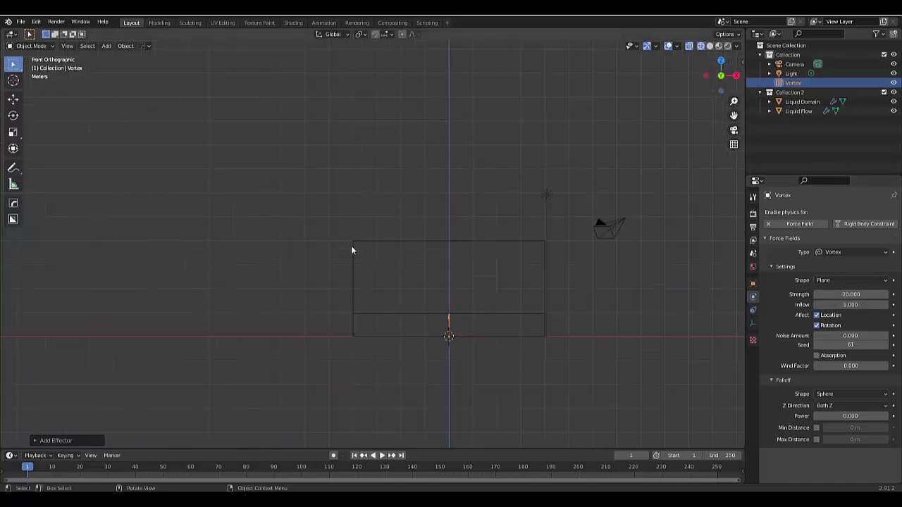
{"action": "left_click", "coordinate": [353, 244]}
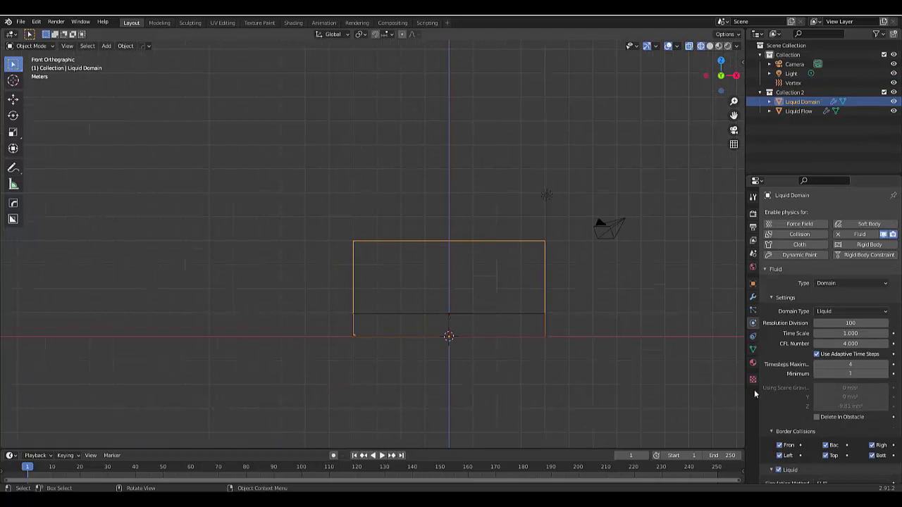
{"action": "scroll", "coordinate": [831, 422], "scroll_direction": "down", "scroll_amount": 15}
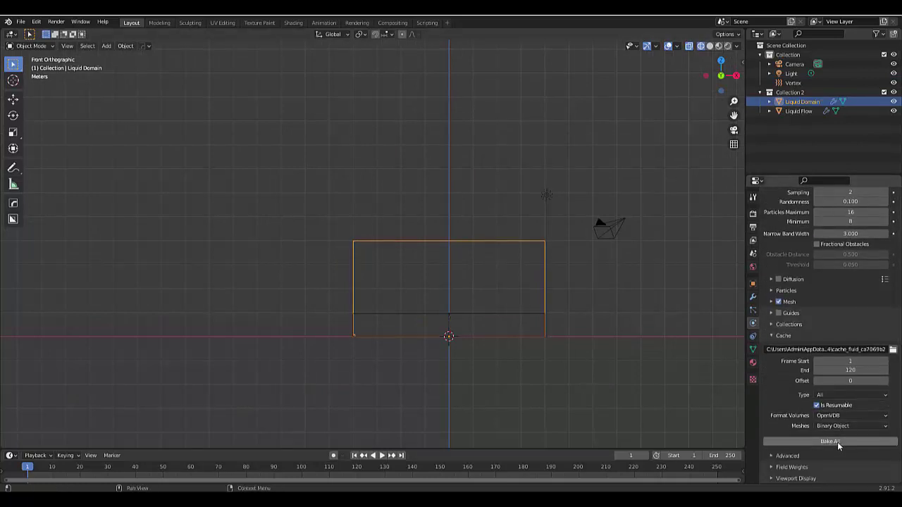
{"action": "left_click", "coordinate": [837, 442]}
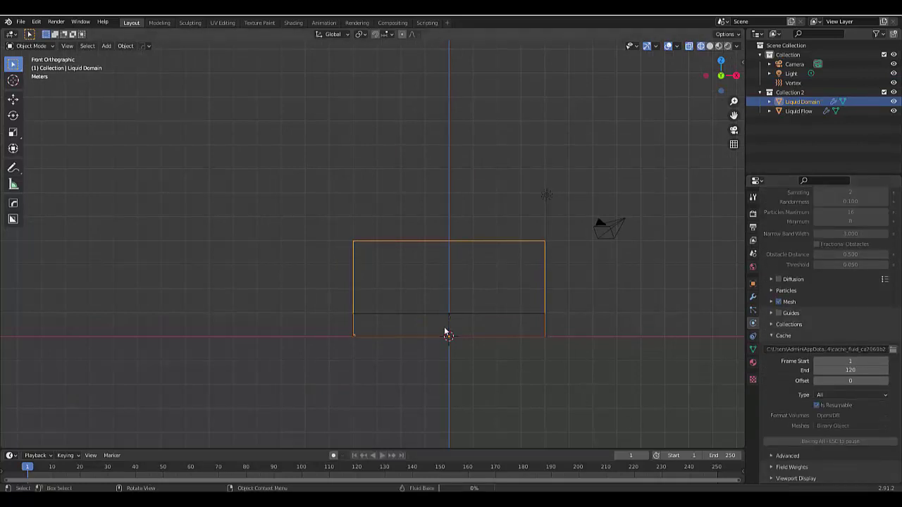
- Play the baked simulation, examine the liquid's motion from the front and at an angle, and return to frame 1
{"action": "left_click", "coordinate": [382, 456]}
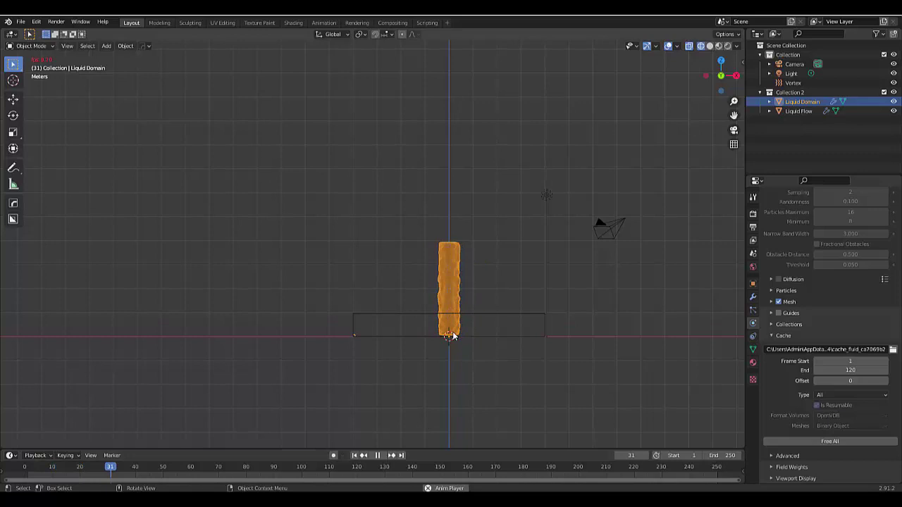
{"action": "scroll", "coordinate": [453, 336], "scroll_direction": "up", "scroll_amount": 2}
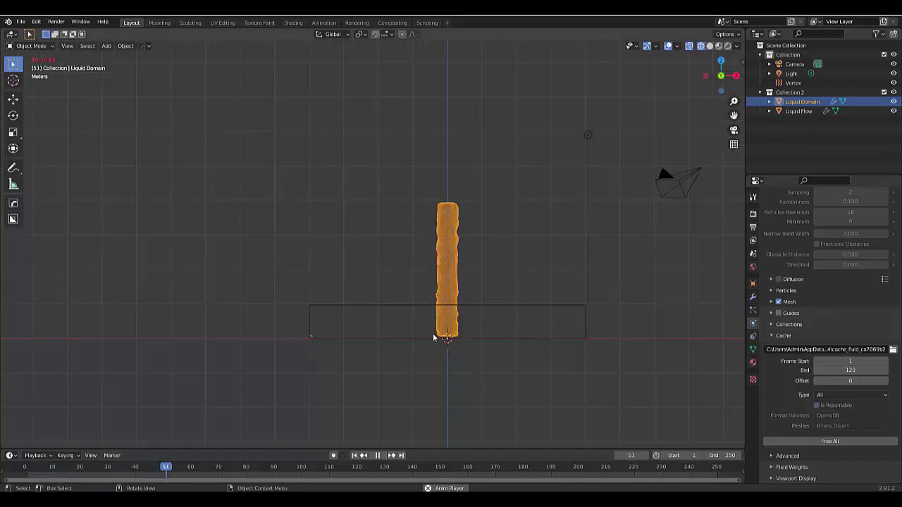
{"action": "mouse_move", "coordinate": [433, 334]}
{"action": "middle_mouse_down"}
{"action": "mouse_move", "coordinate": [376, 337]}
{"action": "mouse_move", "coordinate": [434, 324]}
{"action": "middle_mouse_up"}
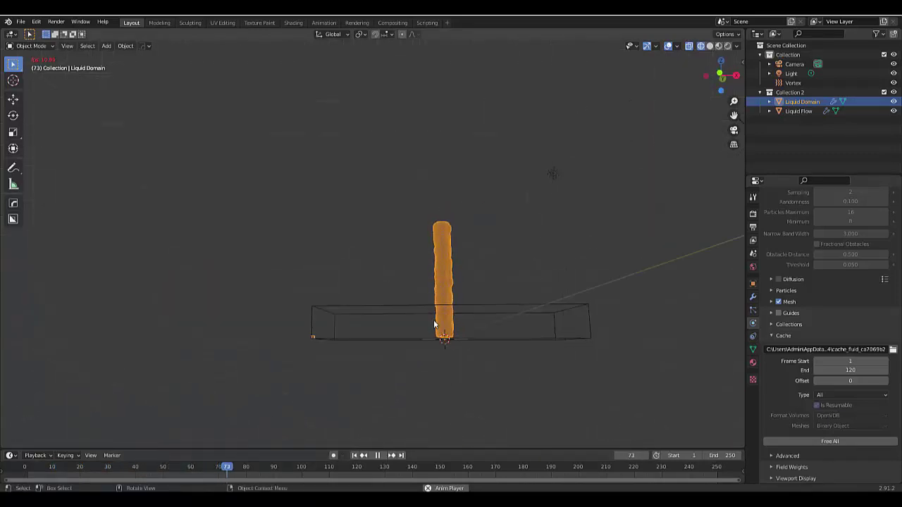
{"action": "key", "text": "KP_1"}
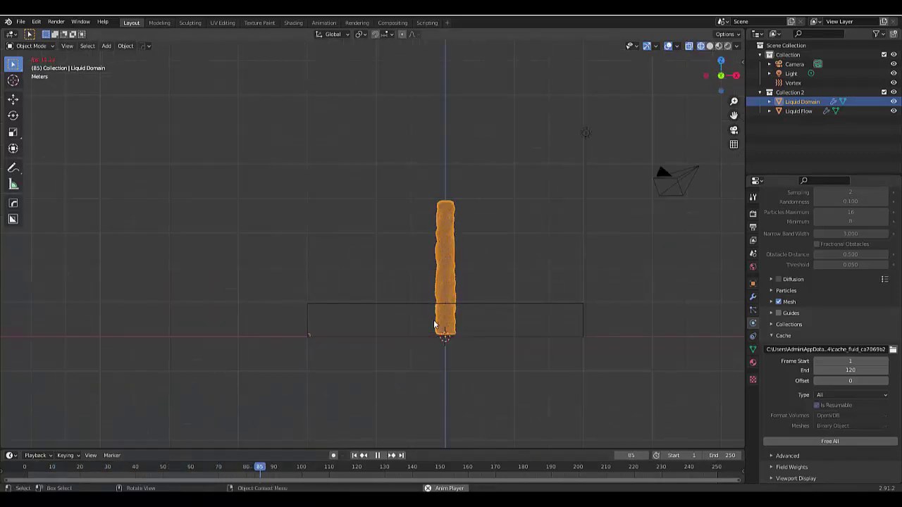
{"action": "left_click", "coordinate": [377, 455]}
{"action": "left_click", "coordinate": [354, 455]}
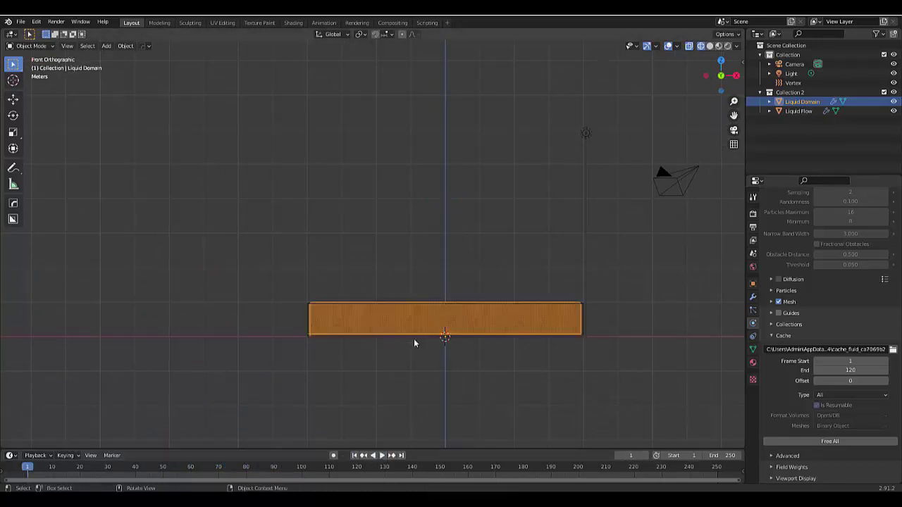
- Duplicate the Liquid Flow object twice in place, leaving both copies at the original position
{"action": "scroll", "coordinate": [413, 340], "scroll_direction": "up", "scroll_amount": 2}
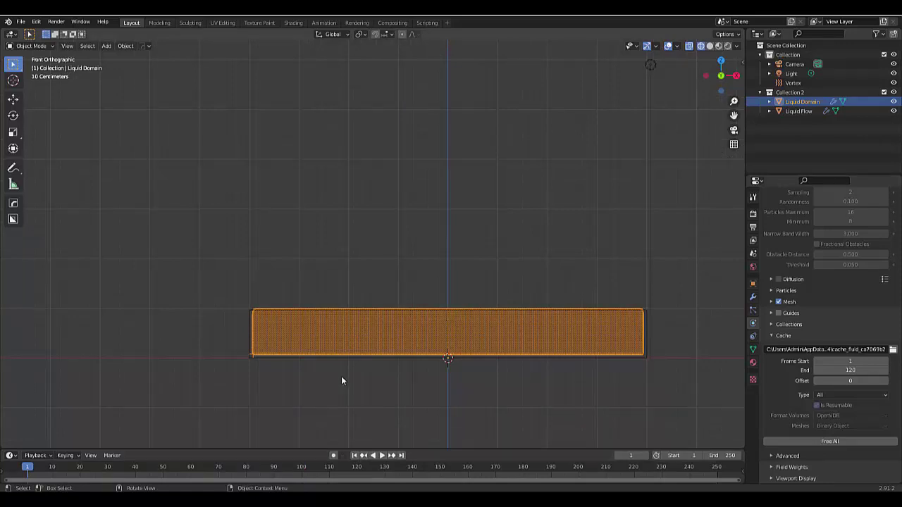
{"action": "key", "text": "shift+a"}
{"action": "mouse_move", "coordinate": [314, 211]}
{"action": "left_click", "coordinate": [248, 341]}
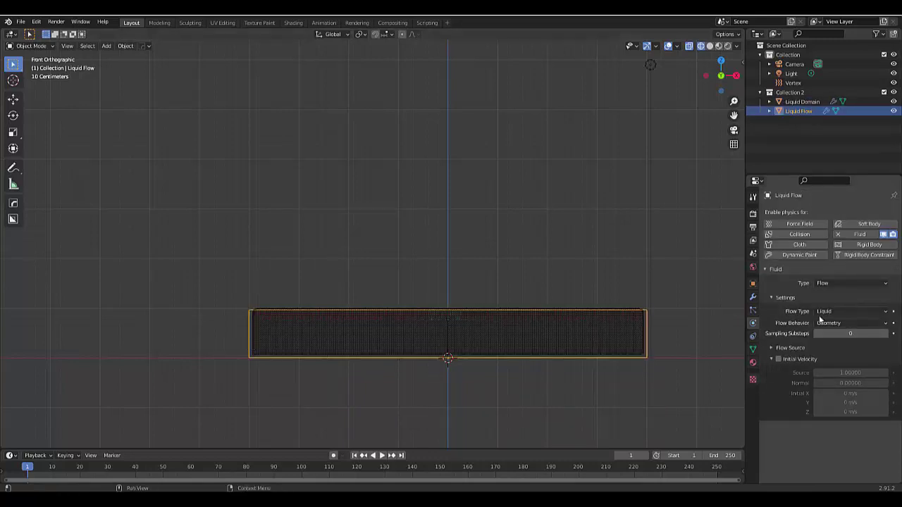
{"action": "scroll", "coordinate": [450, 370], "scroll_direction": "down", "scroll_amount": 3}
{"action": "scroll", "coordinate": [475, 375], "scroll_direction": "up", "scroll_amount": 2}
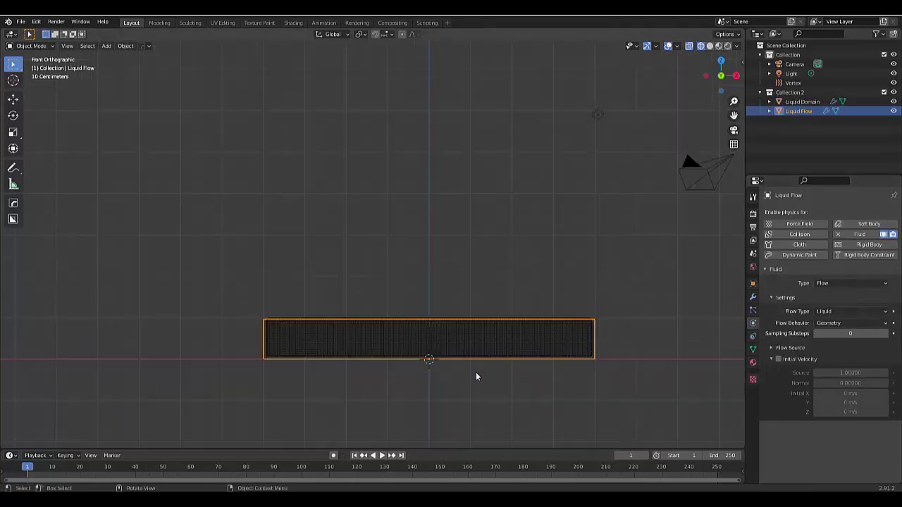
{"action": "key", "text": "shift+d"}
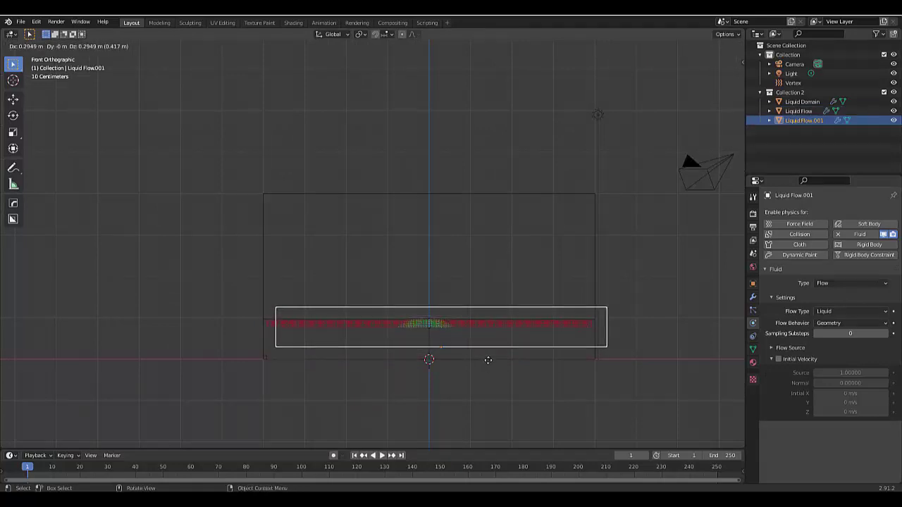
{"action": "right_click", "coordinate": [487, 364]}
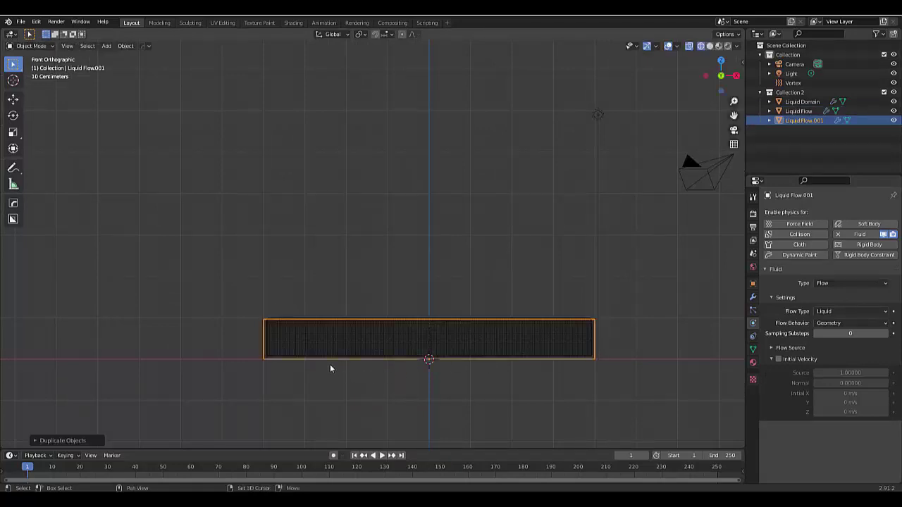
{"action": "key", "text": "shift+d"}
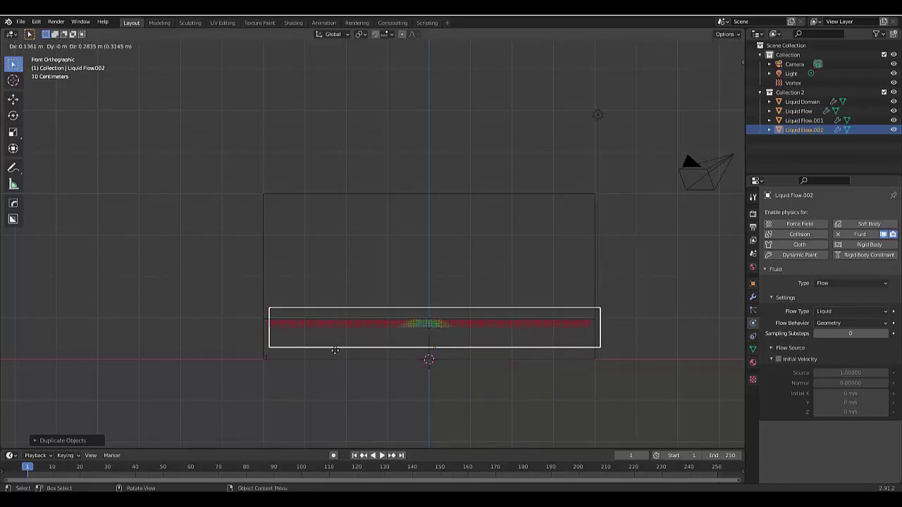
{"action": "right_click", "coordinate": [338, 394]}
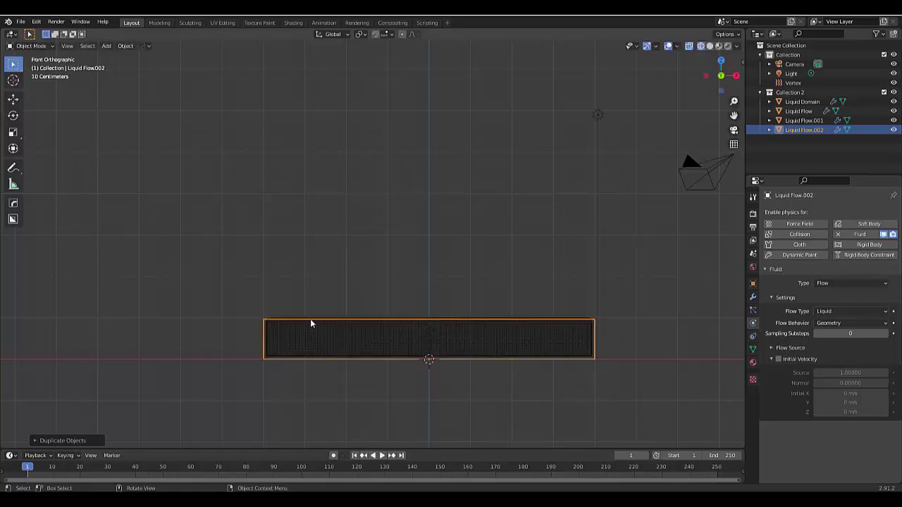
- Scale the newest duplicate along Z to about the domain's height, and enlarge it uniformly so it slightly exceeds the domain
{"action": "key", "text": "s"}
{"action": "key", "text": "z"}
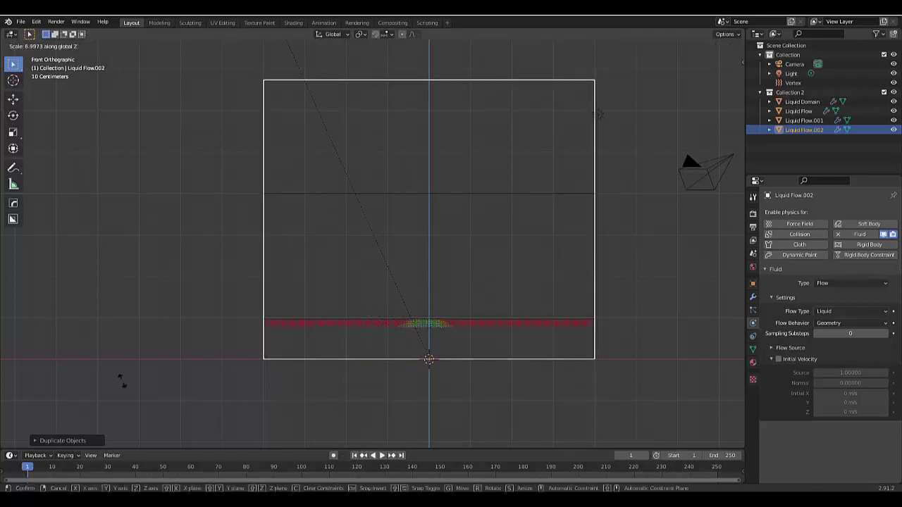
{"action": "left_click", "coordinate": [321, 269]}
{"action": "key", "text": "s"}
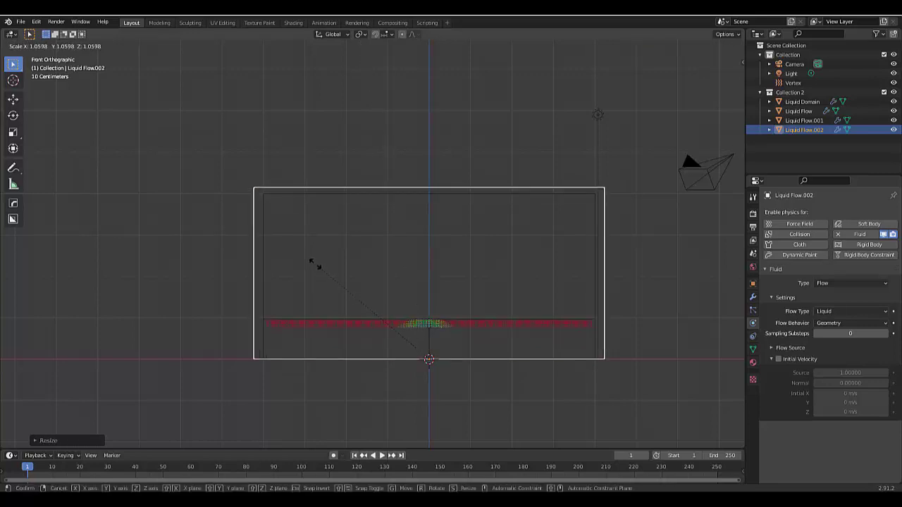
{"action": "left_click", "coordinate": [315, 267]}
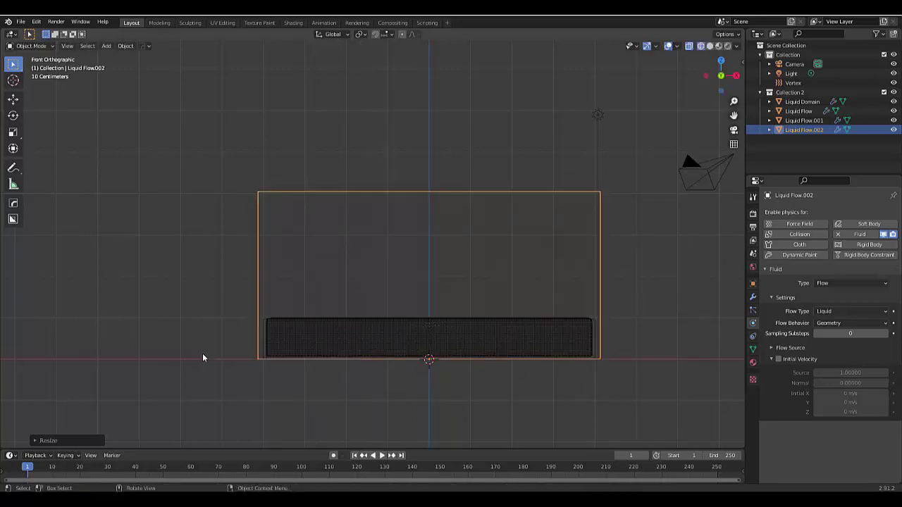
- Move the enlarged box slightly down along Z so its base sits just below the original domain's base
{"action": "scroll", "coordinate": [275, 357], "scroll_direction": "up", "scroll_amount": 6}
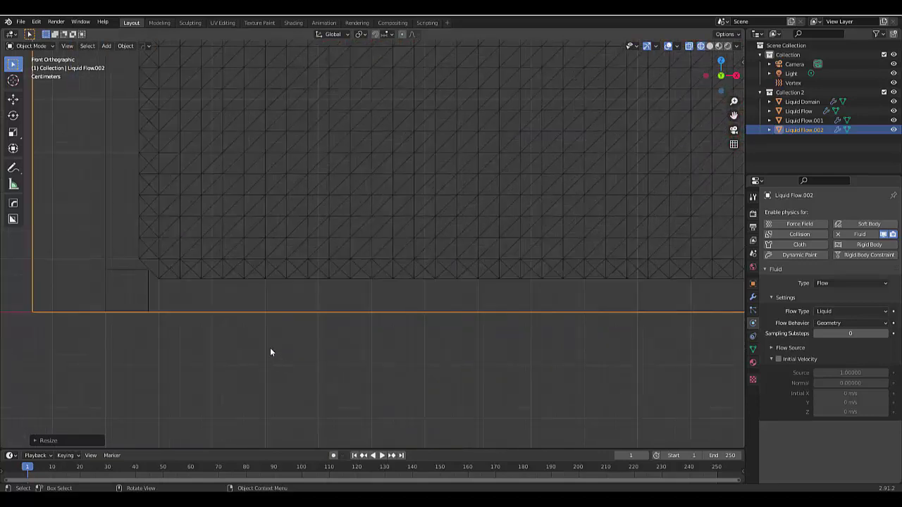
{"action": "key", "text": "g"}
{"action": "key", "text": "z"}
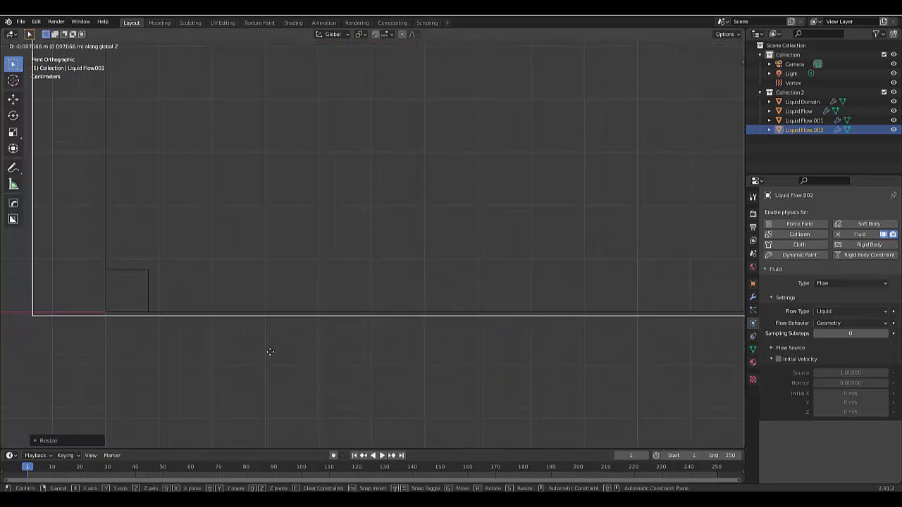
{"action": "left_click", "coordinate": [269, 351]}
{"action": "scroll", "coordinate": [275, 351], "scroll_direction": "down", "scroll_amount": 5}
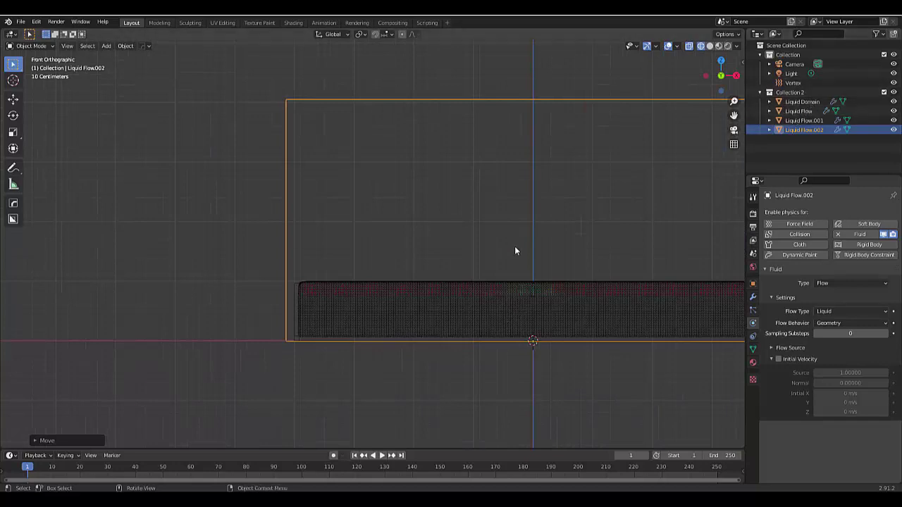
- Delete the Vortex force field from the scene
{"action": "left_click", "coordinate": [794, 82]}
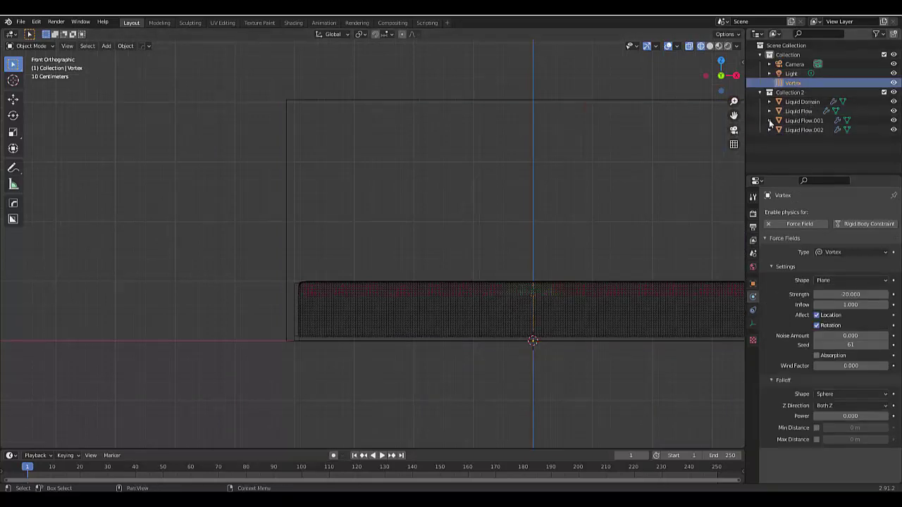
{"action": "key", "text": "x"}
{"action": "left_click", "coordinate": [555, 223]}
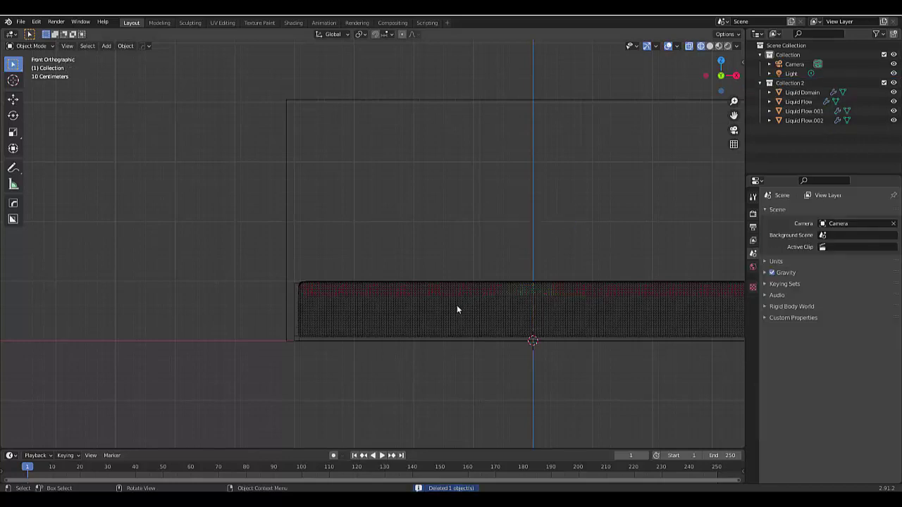
- Change the enlarged outer box's fluid type to Domain and its domain type to Liquid
{"action": "scroll", "coordinate": [392, 302], "scroll_direction": "down", "scroll_amount": 3}
{"action": "scroll", "coordinate": [599, 299], "scroll_direction": "up", "scroll_amount": 3}
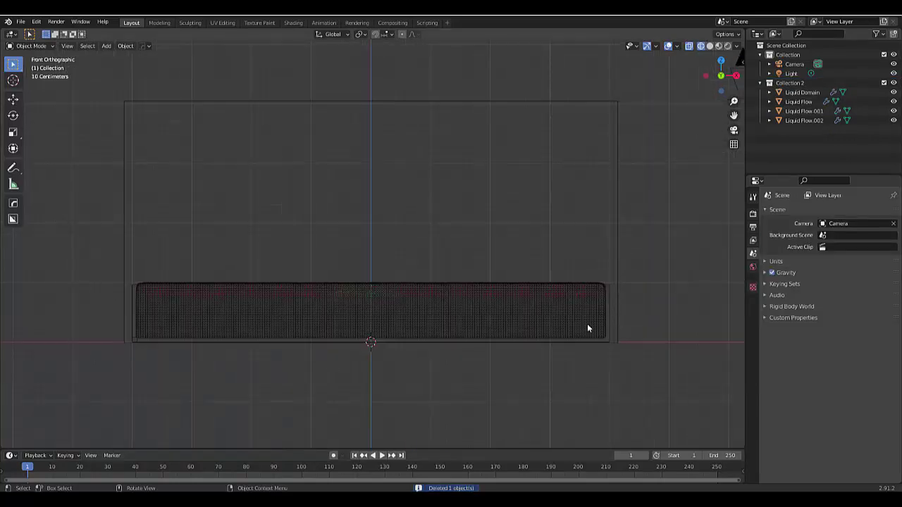
{"action": "mouse_move", "coordinate": [449, 357]}
{"action": "middle_mouse_down"}
{"action": "mouse_move", "coordinate": [396, 369]}
{"action": "mouse_move", "coordinate": [437, 345]}
{"action": "middle_mouse_up"}
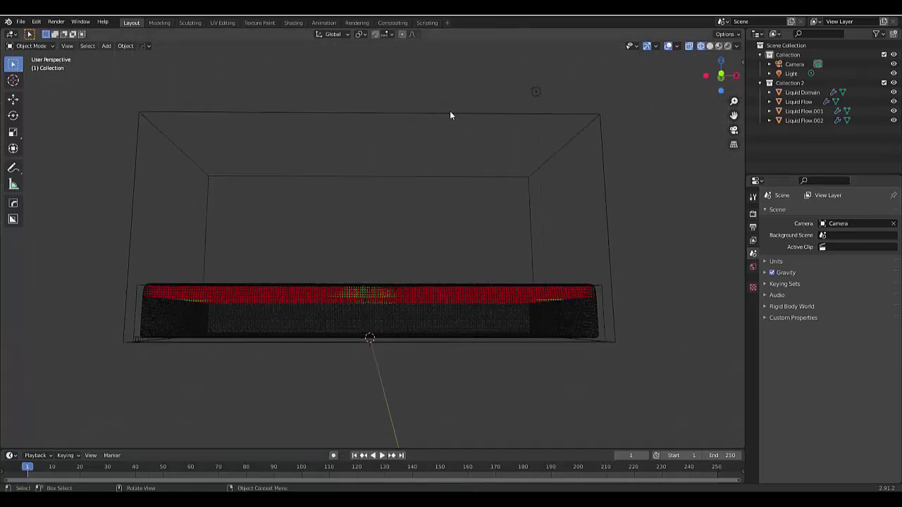
{"action": "left_click", "coordinate": [289, 117]}
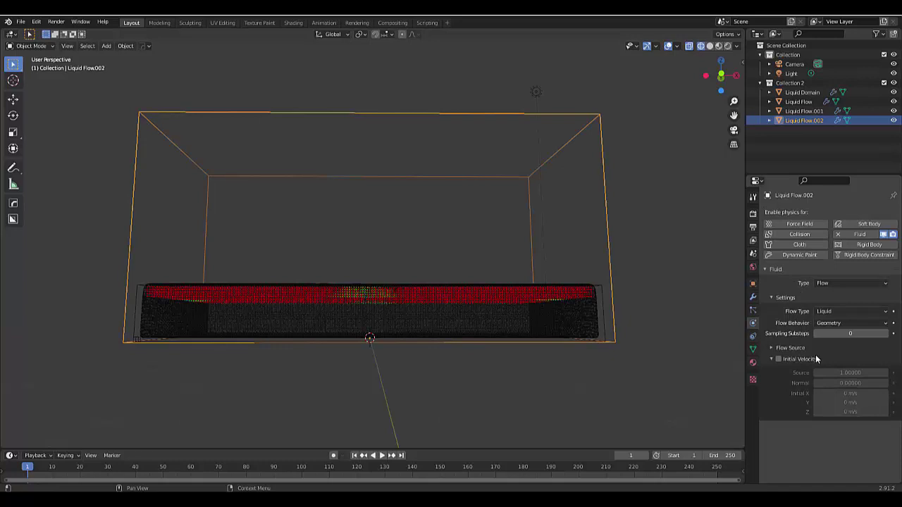
{"action": "left_click", "coordinate": [833, 286]}
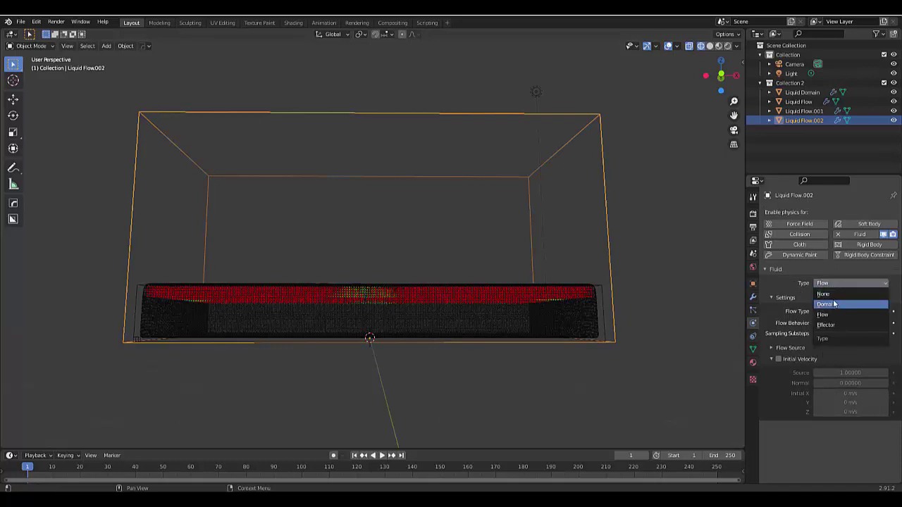
{"action": "left_click", "coordinate": [834, 301]}
{"action": "left_click", "coordinate": [833, 311]}
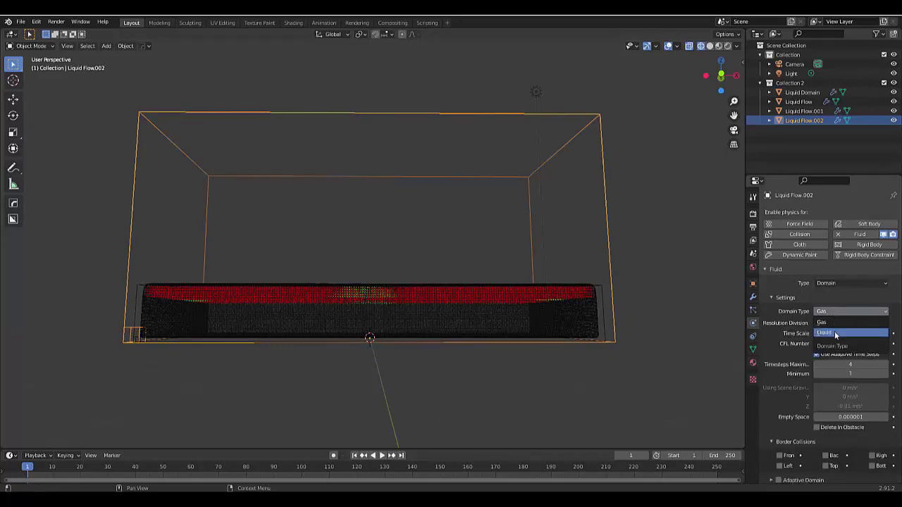
{"action": "left_click", "coordinate": [834, 331]}
- Set the outer domain's resolution divisions to 54, enable its mesh, and make the cache type All and resumable
{"action": "left_click", "coordinate": [838, 323]}
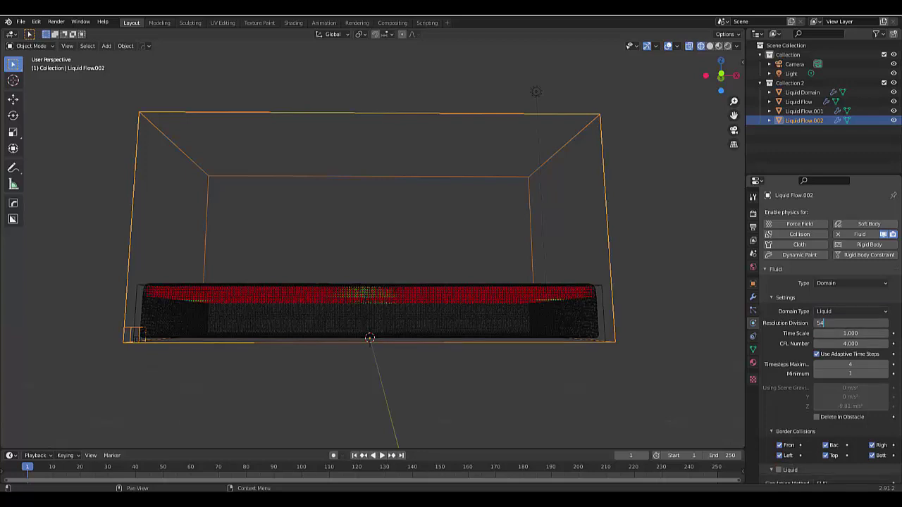
{"action": "key", "text": "Return"}
{"action": "scroll", "coordinate": [789, 363], "scroll_direction": "down", "scroll_amount": 8}
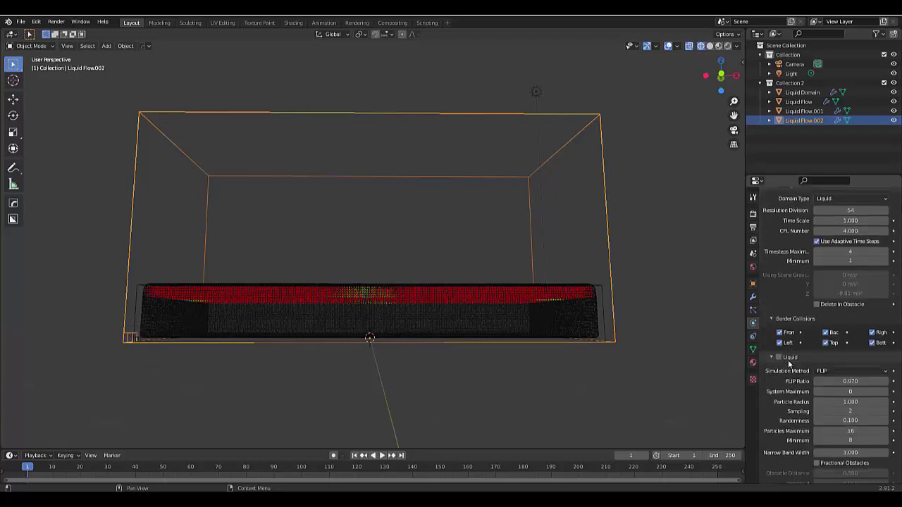
{"action": "scroll", "coordinate": [788, 363], "scroll_direction": "down", "scroll_amount": 2}
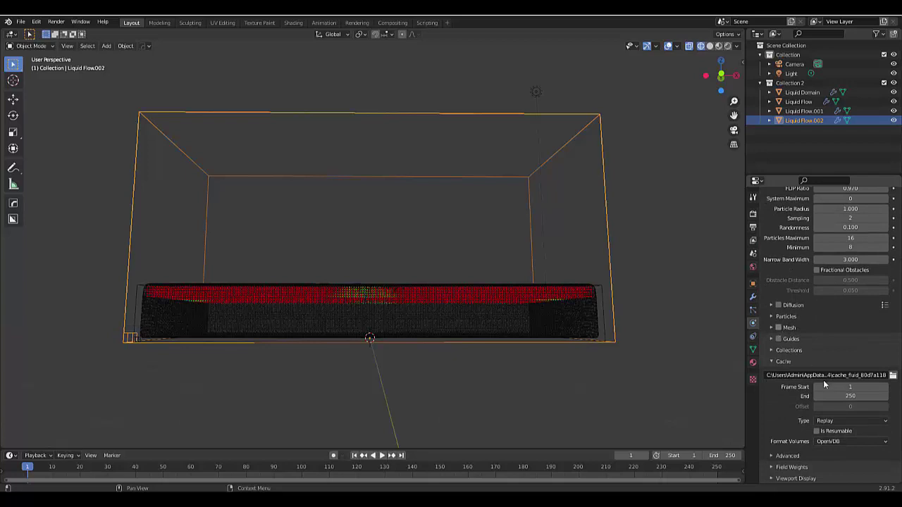
{"action": "left_click", "coordinate": [834, 421]}
{"action": "left_click", "coordinate": [832, 452]}
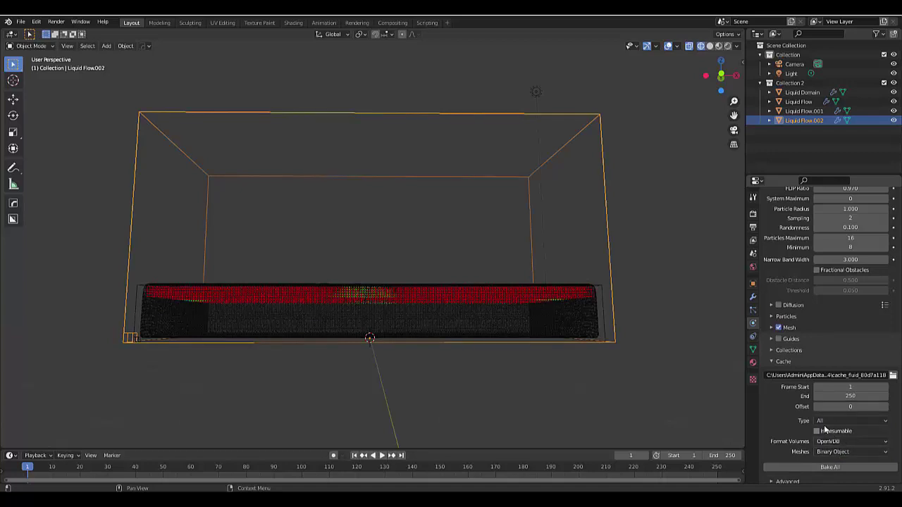
{"action": "left_click", "coordinate": [816, 431]}
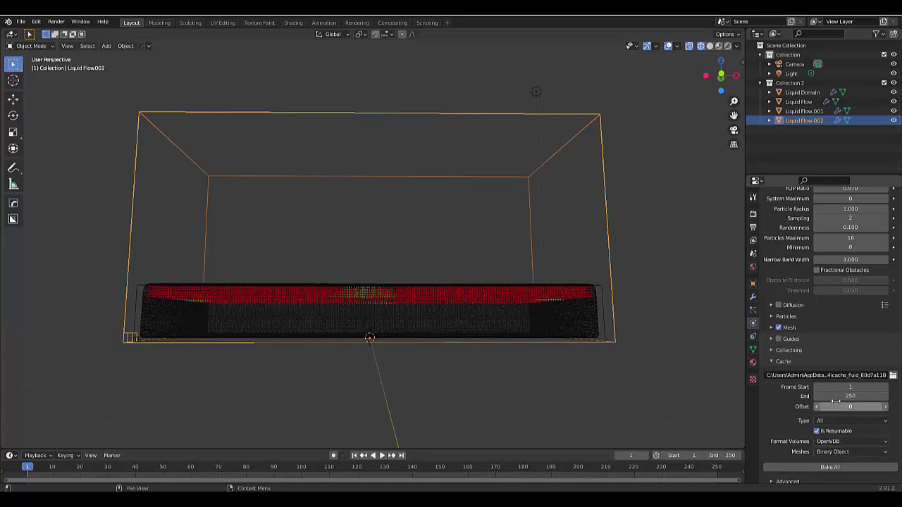
- Set both the domain cache's end frame and the scene's end frame to 120
{"action": "left_click", "coordinate": [835, 398]}
{"action": "type", "text": "12"}
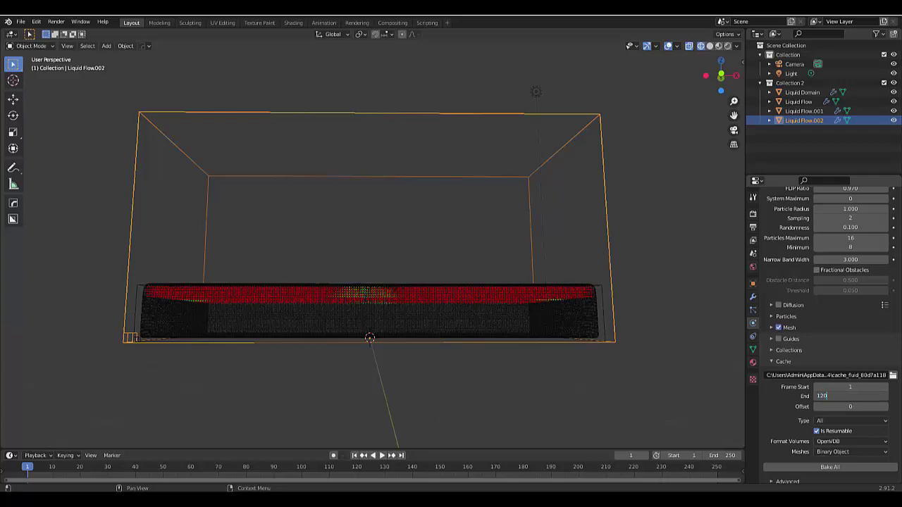
{"action": "type", "text": "0"}
{"action": "key", "text": "Return"}
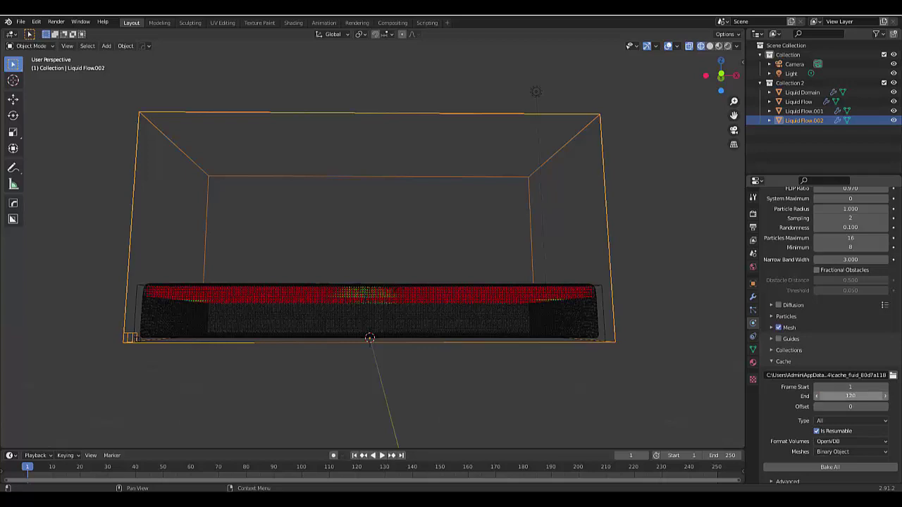
{"action": "left_click", "coordinate": [726, 456]}
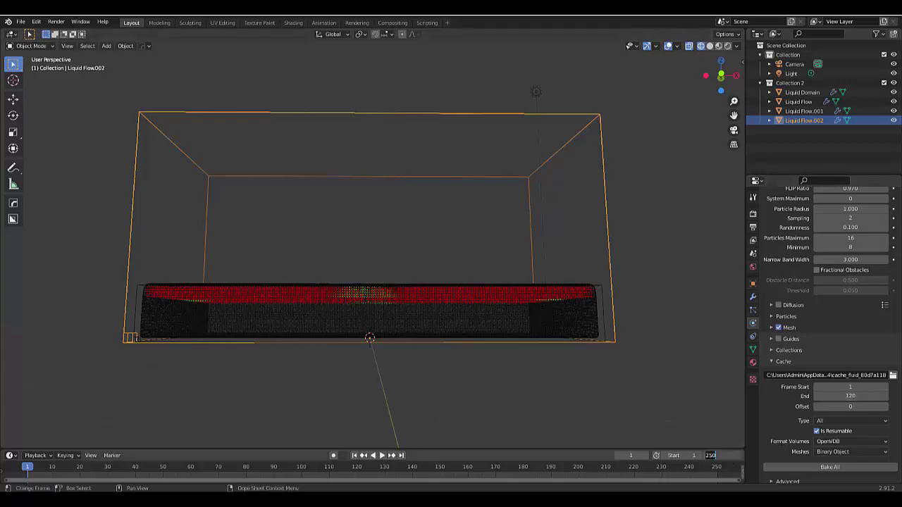
{"action": "type", "text": "120"}
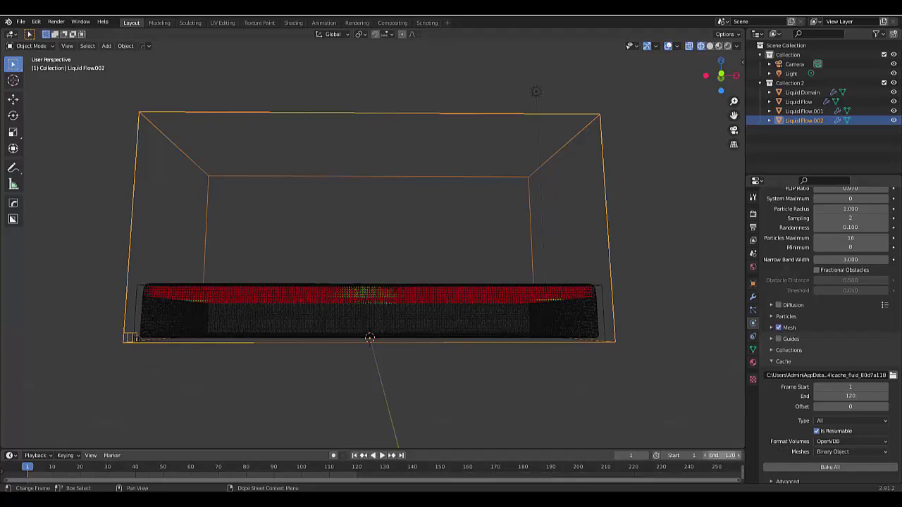
{"action": "key", "text": "Return"}
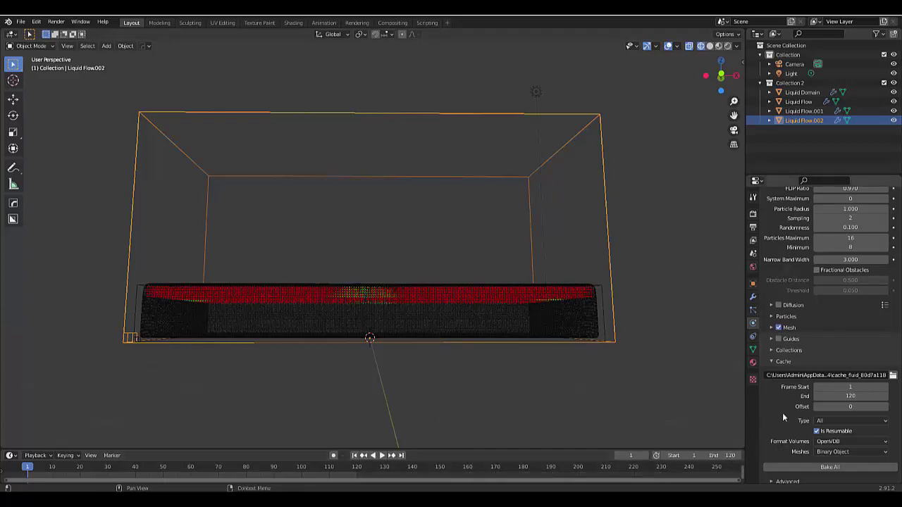
- Save the Blender file and bake all data for the outer liquid domain
{"action": "left_click", "coordinate": [22, 22]}
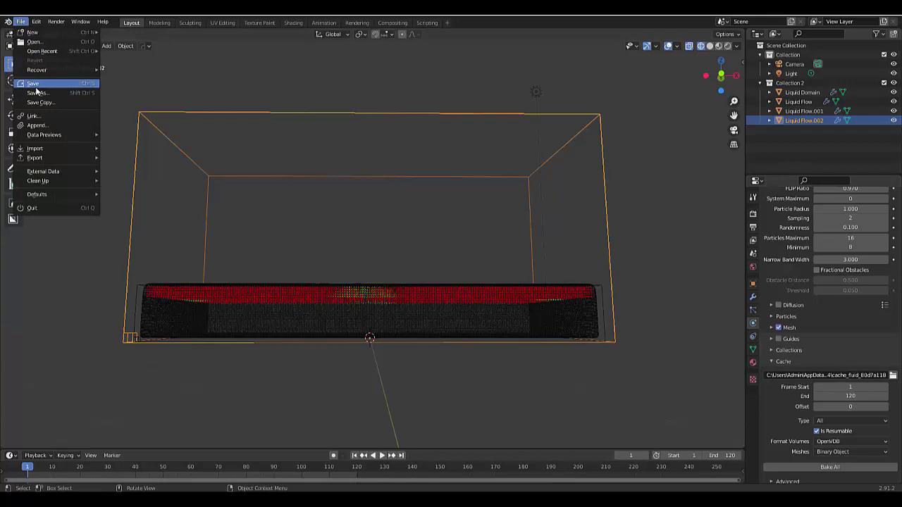
{"action": "left_click", "coordinate": [41, 85]}
{"action": "left_click", "coordinate": [595, 403]}
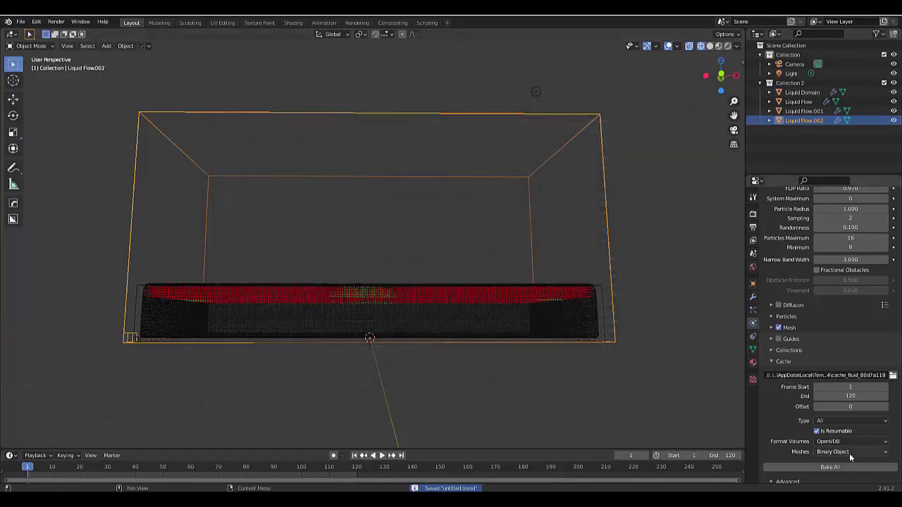
{"action": "left_click", "coordinate": [828, 467]}
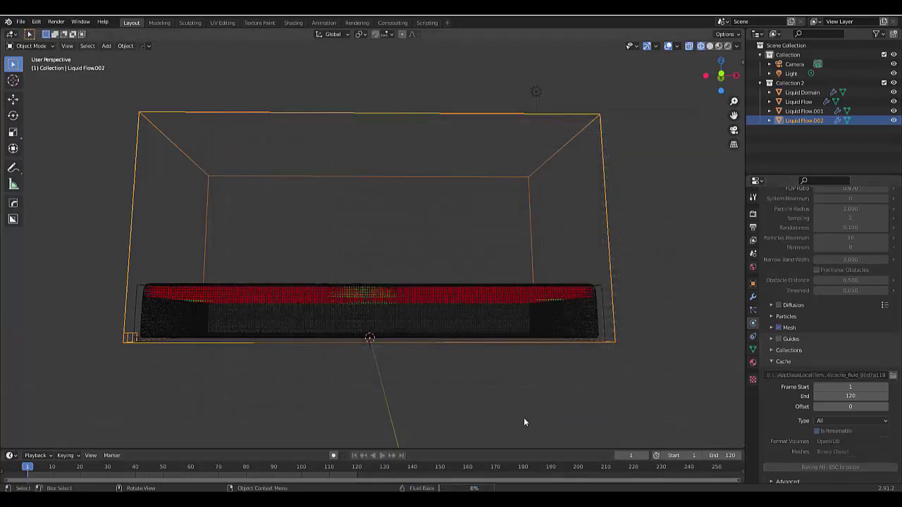
- Play the baked simulation in wireframe while viewing it from different angles, and stop at frame 36
{"action": "left_click", "coordinate": [154, 346]}
{"action": "middle_click_drag", "start_coordinate": [154, 346], "coordinate": [272, 369]}
{"action": "key", "text": "space"}
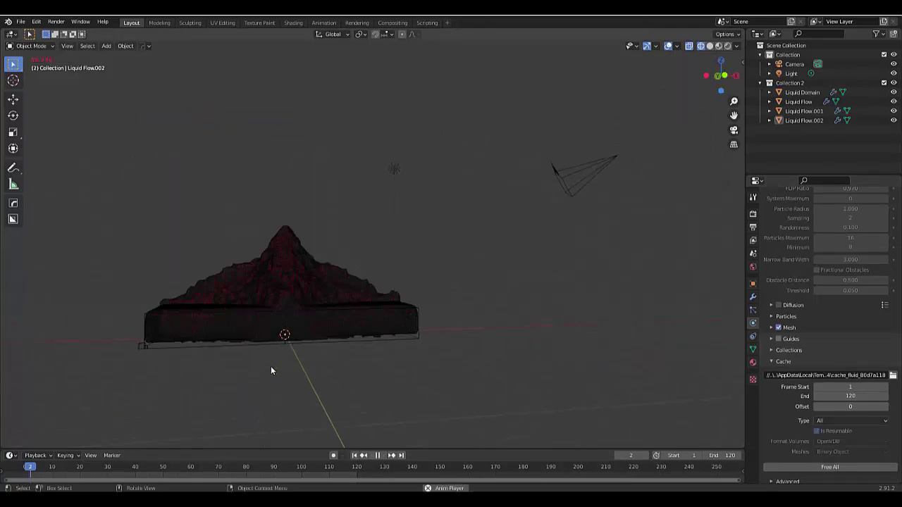
{"action": "middle_click_drag", "start_coordinate": [210, 369], "coordinate": [184, 308]}
{"action": "key", "text": "space"}
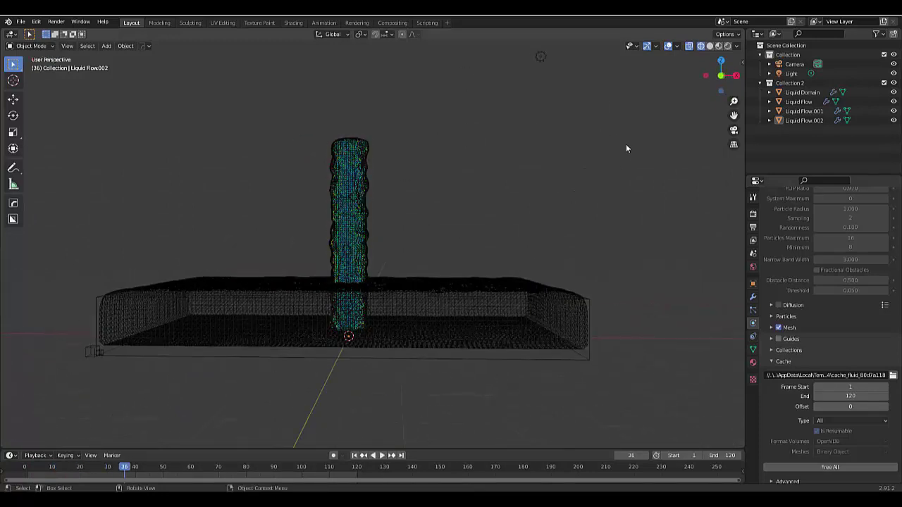
- Switch the viewport to solid shading and play the simulation on to frame 43 to inspect the fluid surfaces
{"action": "left_click", "coordinate": [708, 46]}
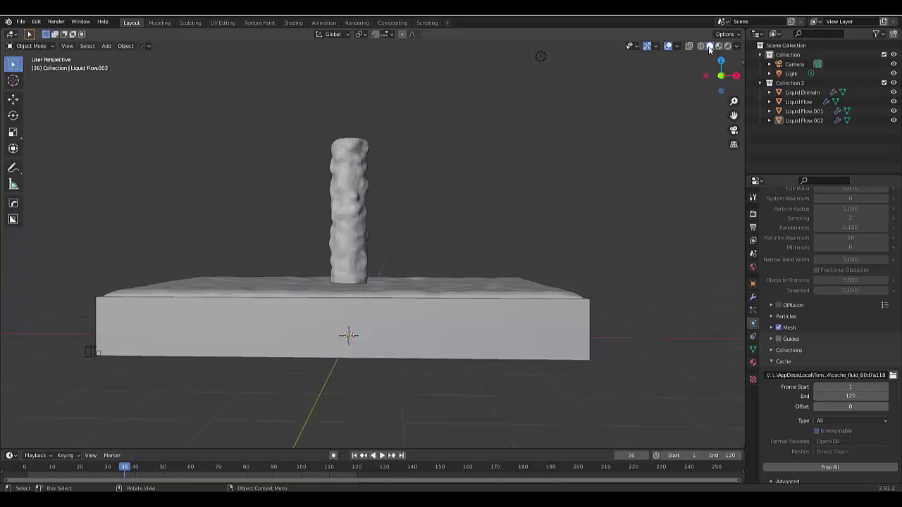
{"action": "middle_click_drag", "start_coordinate": [334, 278], "coordinate": [312, 296]}
{"action": "key", "text": "space"}
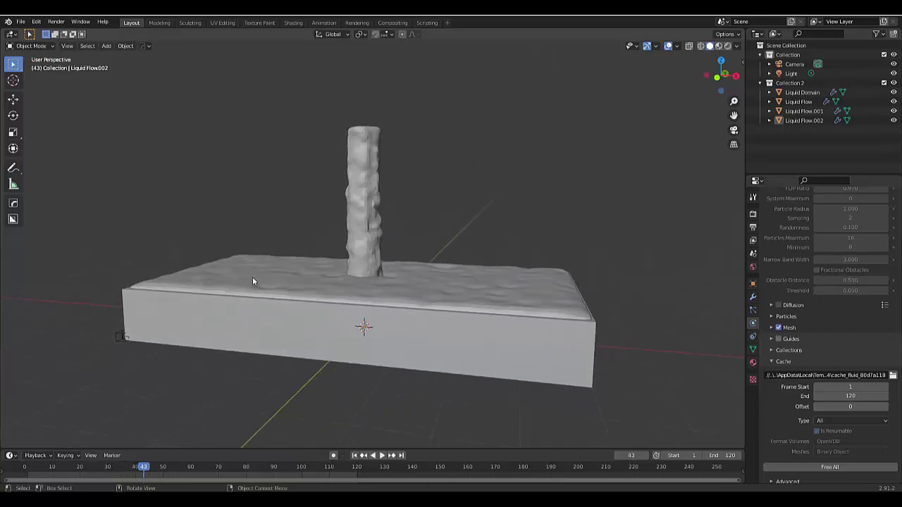
{"action": "middle_click_drag", "start_coordinate": [253, 282], "coordinate": [291, 284]}
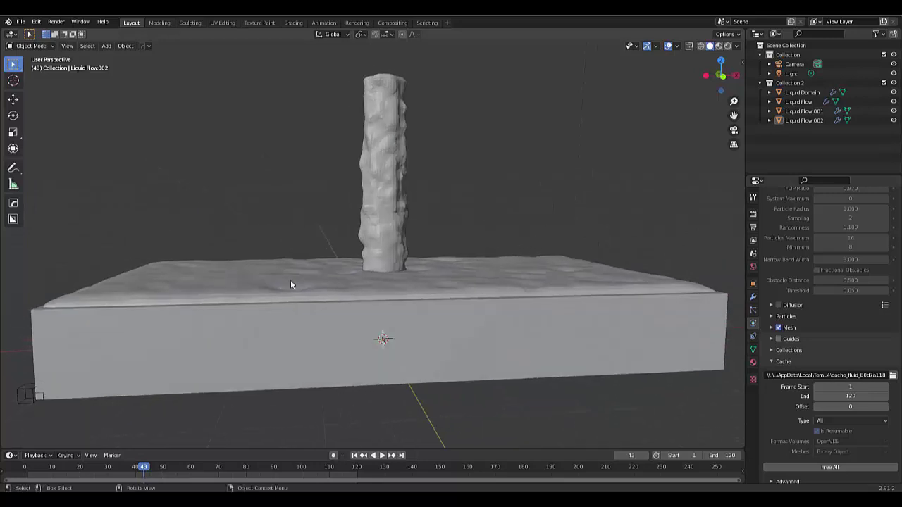
- Apply Shade Smooth to the fluid column and the surrounding liquid slab, and check both surfaces
{"action": "left_click", "coordinate": [384, 196]}
{"action": "right_click", "coordinate": [386, 187]}
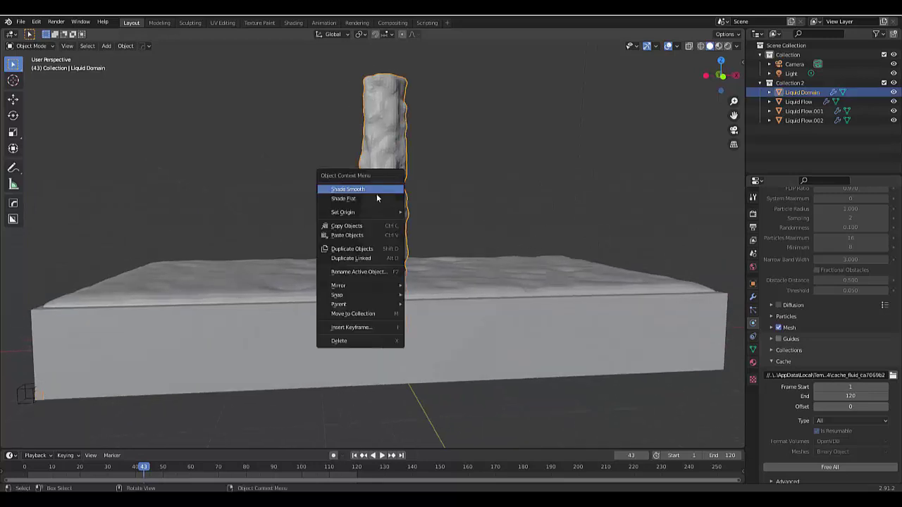
{"action": "left_click", "coordinate": [223, 282]}
{"action": "right_click", "coordinate": [197, 286]}
{"action": "key", "text": "Escape"}
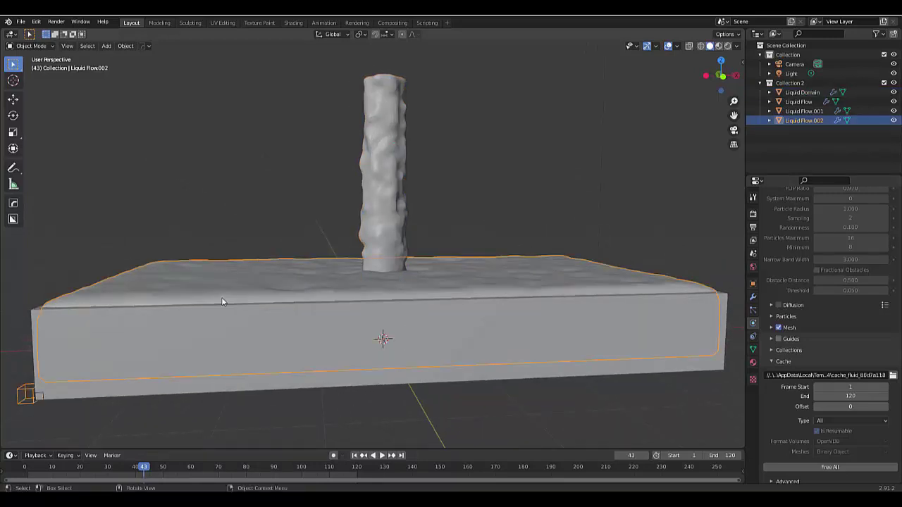
{"action": "middle_click_drag", "start_coordinate": [204, 310], "coordinate": [268, 257]}
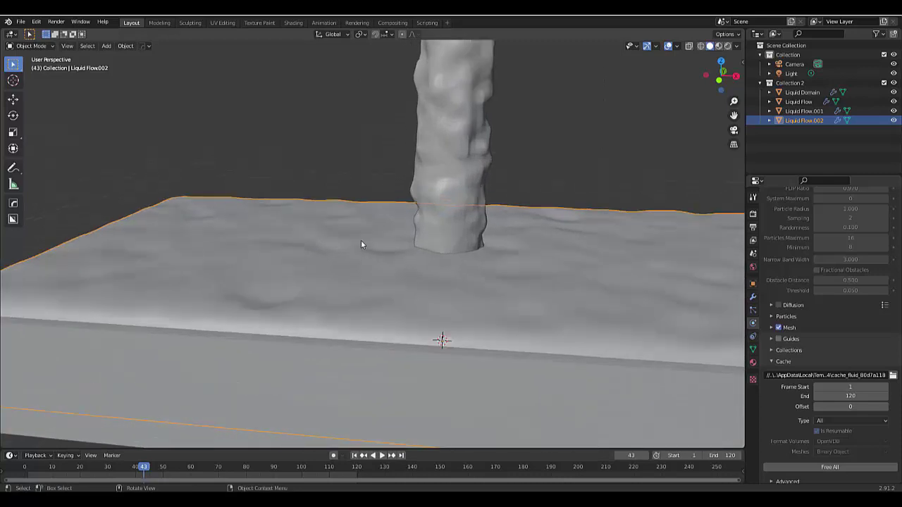
{"action": "scroll", "coordinate": [357, 238], "scroll_direction": "down", "scroll_amount": 3}
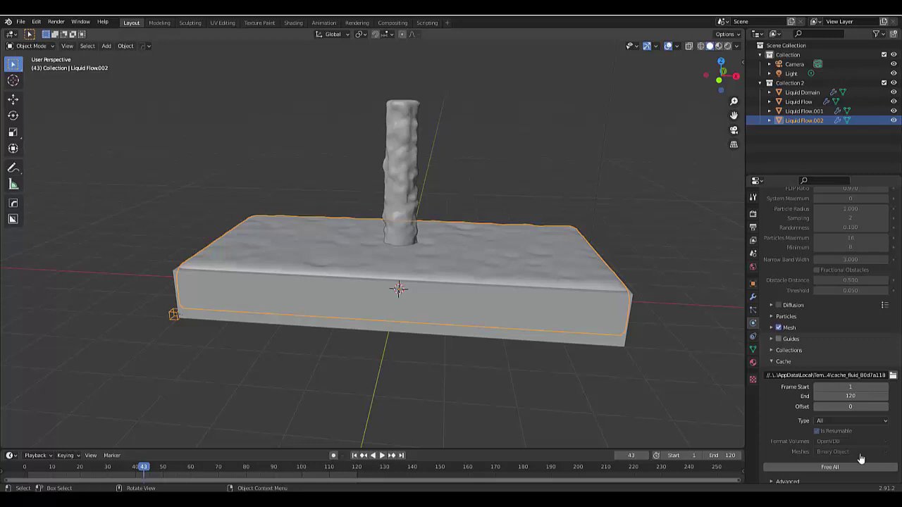
- Identify the duplicated flow objects and rename Liquid Flow.002 as "Liquid Domain 2"
{"action": "left_click", "coordinate": [804, 110]}
{"action": "middle_click_drag", "start_coordinate": [217, 155], "coordinate": [234, 220]}
{"action": "scroll", "coordinate": [318, 205], "scroll_direction": "up", "scroll_amount": 3}
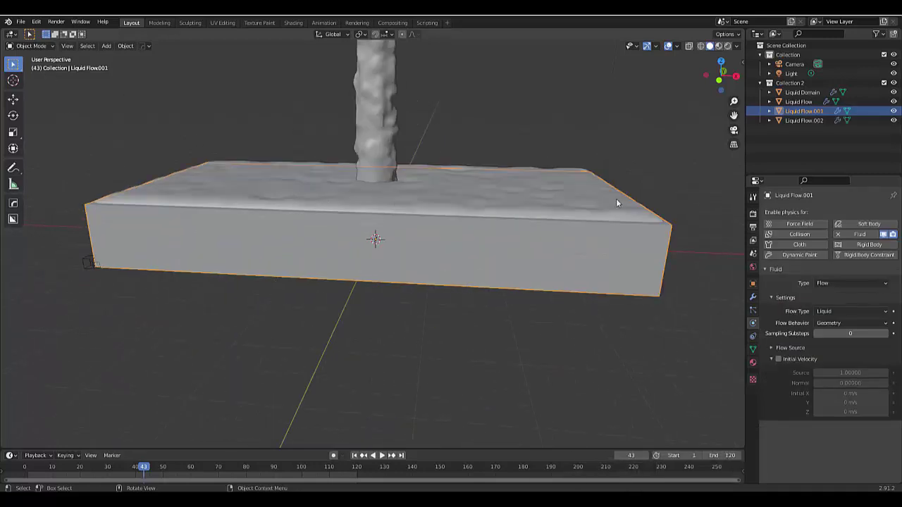
{"action": "left_click", "coordinate": [807, 121]}
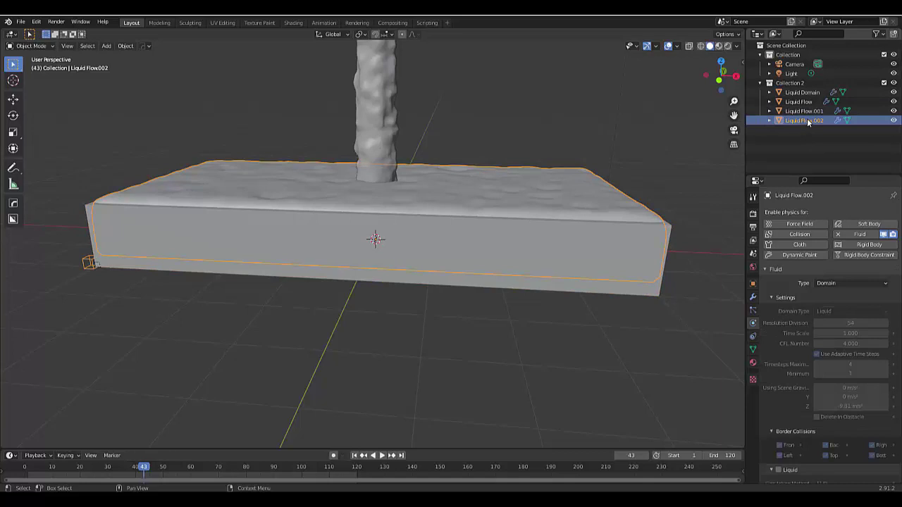
{"action": "double_click", "coordinate": [807, 121]}
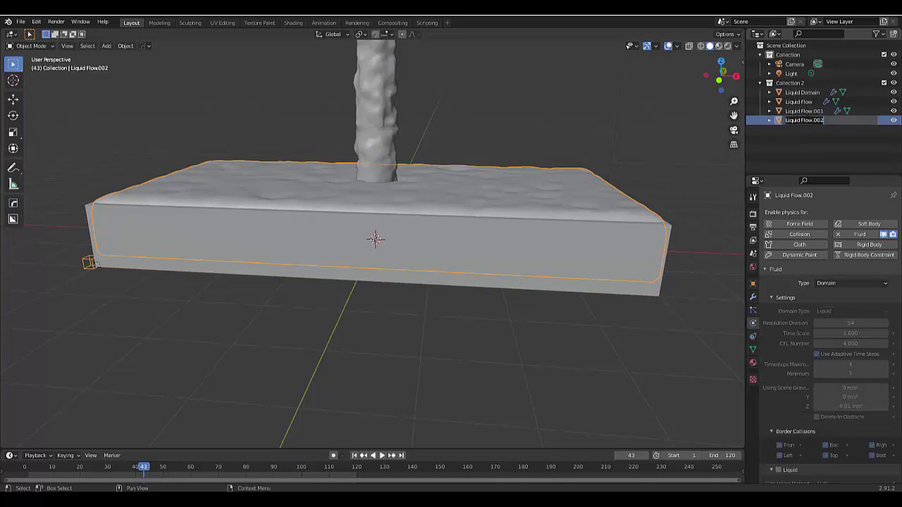
{"action": "type", "text": "Liquid Domain 2"}
{"action": "key", "text": "Return"}
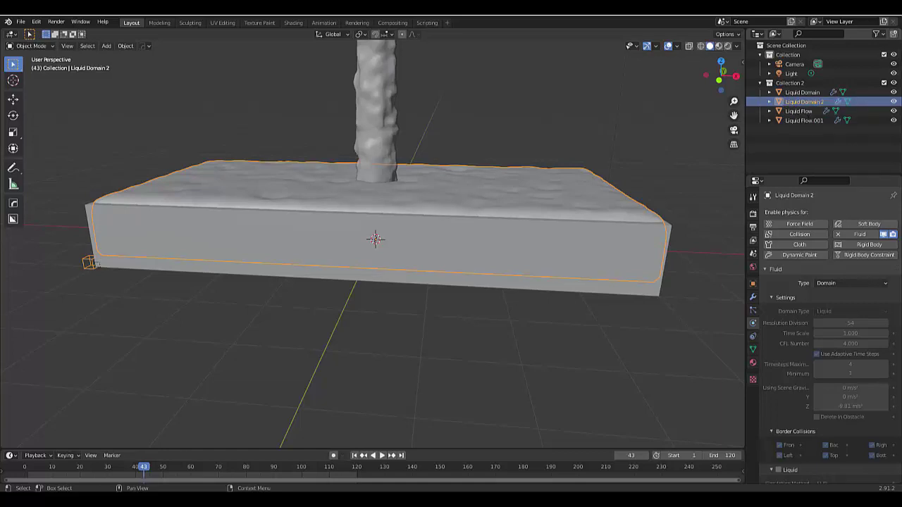
- Rename Liquid Flow.001 as "Liquid Flow 2"
{"action": "double_click", "coordinate": [813, 121]}
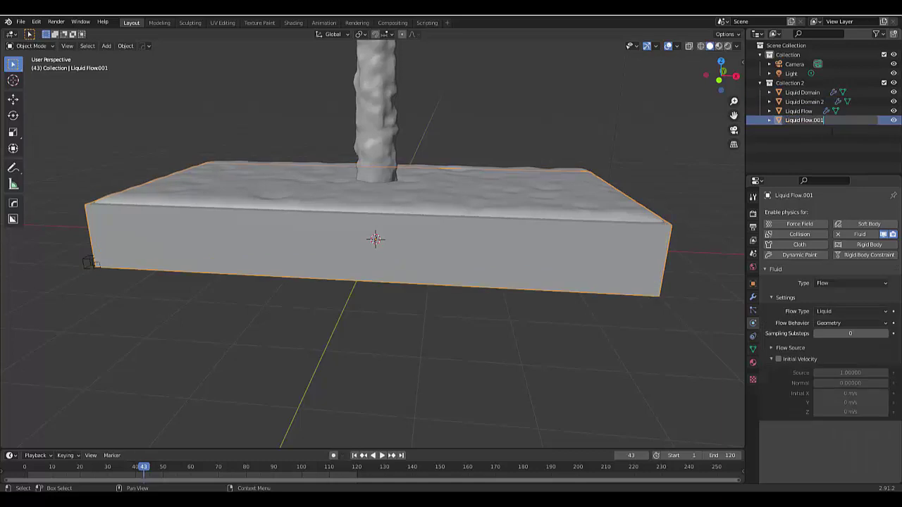
{"action": "key", "text": "BackSpace"}
{"action": "key", "text": "BackSpace"}
{"action": "key", "text": "BackSpace"}
{"action": "key", "text": "BackSpace"}
{"action": "key", "text": "Return"}
- Free all baked data of Liquid Domain 2
{"action": "left_click", "coordinate": [802, 102]}
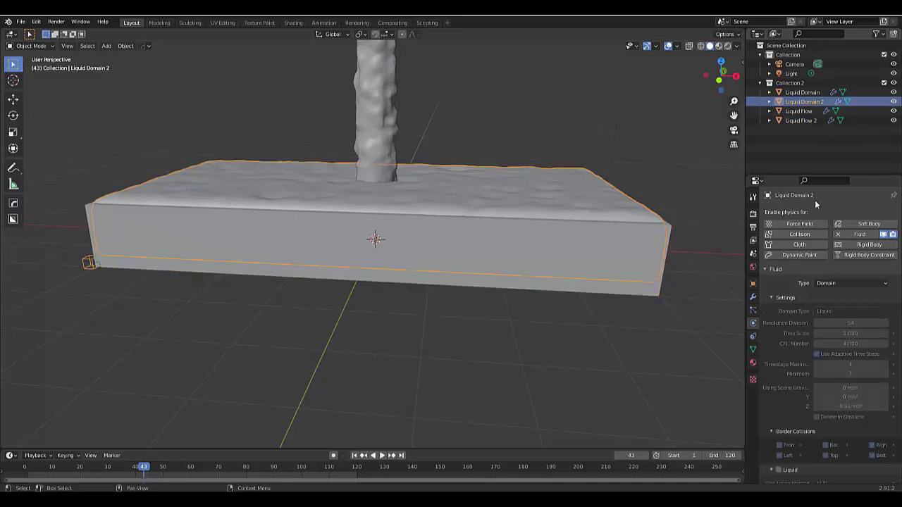
{"action": "scroll", "coordinate": [806, 349], "scroll_direction": "down", "scroll_amount": 10}
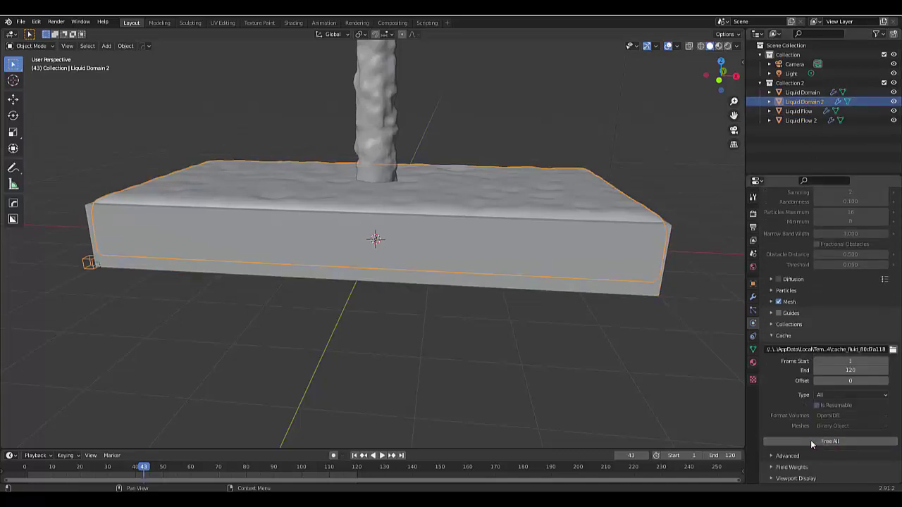
{"action": "left_click", "coordinate": [810, 441]}
{"action": "scroll", "coordinate": [393, 247], "scroll_direction": "down", "scroll_amount": 4}
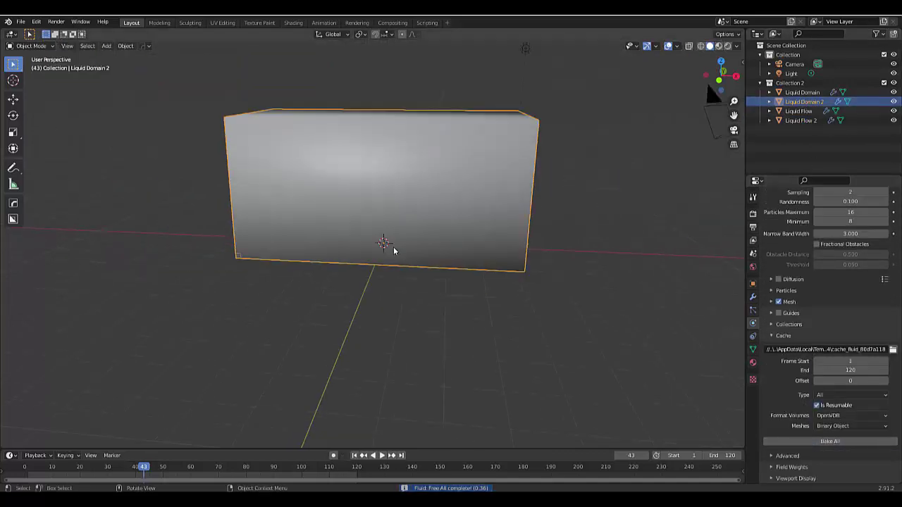
- Switch to a front wireframe view and add a Vortex force field at the scene's origin
{"action": "key", "text": "KP_1"}
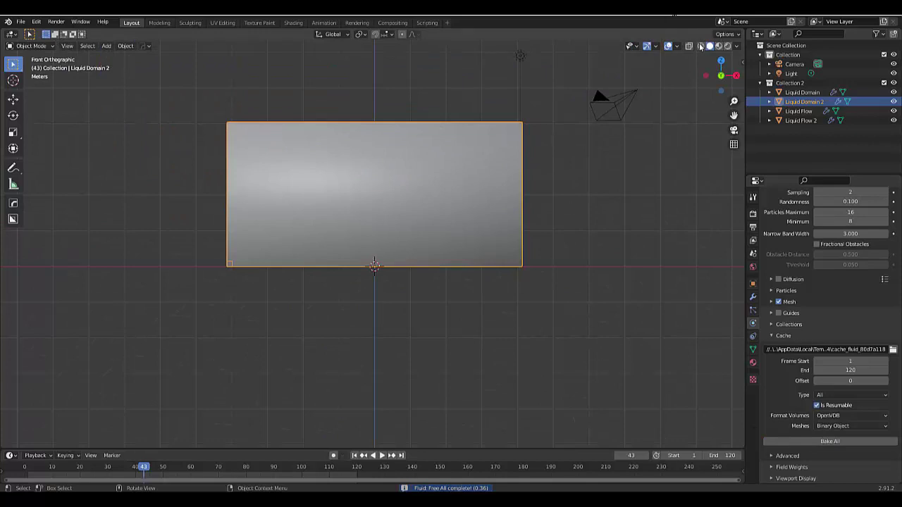
{"action": "left_click", "coordinate": [689, 45]}
{"action": "scroll", "coordinate": [389, 270], "scroll_direction": "up", "scroll_amount": 6}
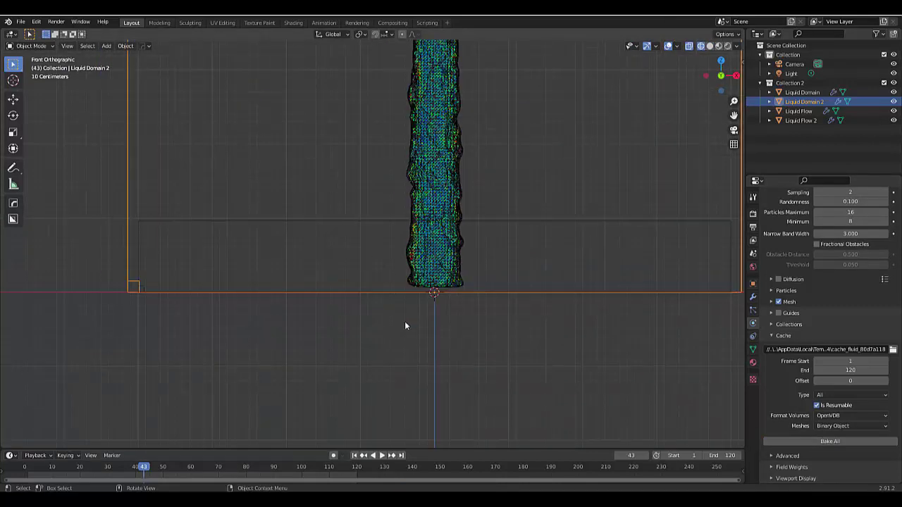
{"action": "key", "text": "shift+a"}
{"action": "mouse_move", "coordinate": [463, 303]}
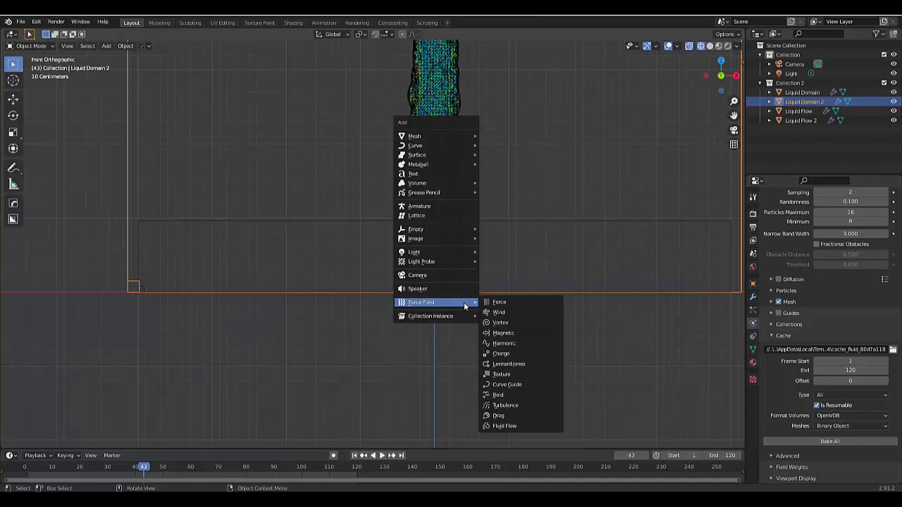
{"action": "left_click", "coordinate": [512, 326]}
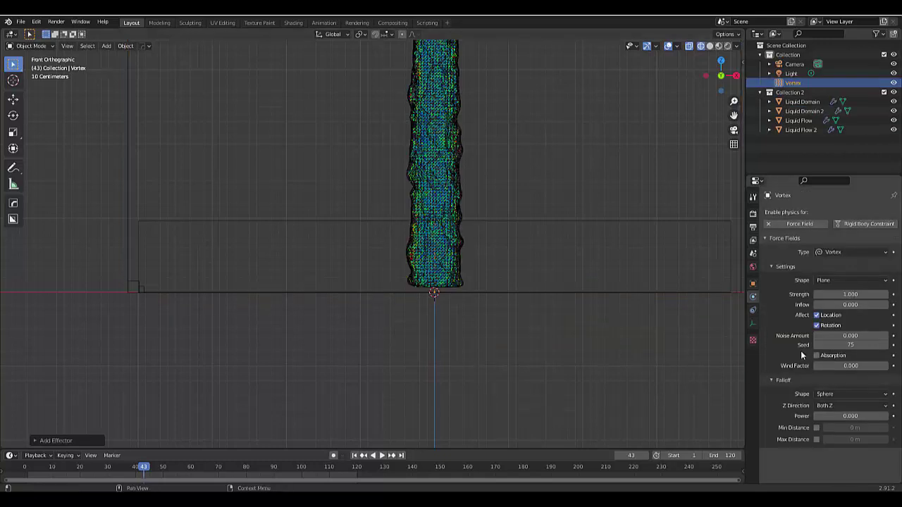
- Set the Vortex force field's strength to -10
{"action": "left_click", "coordinate": [842, 294]}
{"action": "type", "text": "1.0"}
{"action": "key", "text": "BackSpace"}
{"action": "key", "text": "BackSpace"}
{"action": "key", "text": "BackSpace"}
{"action": "type", "text": "-10"}
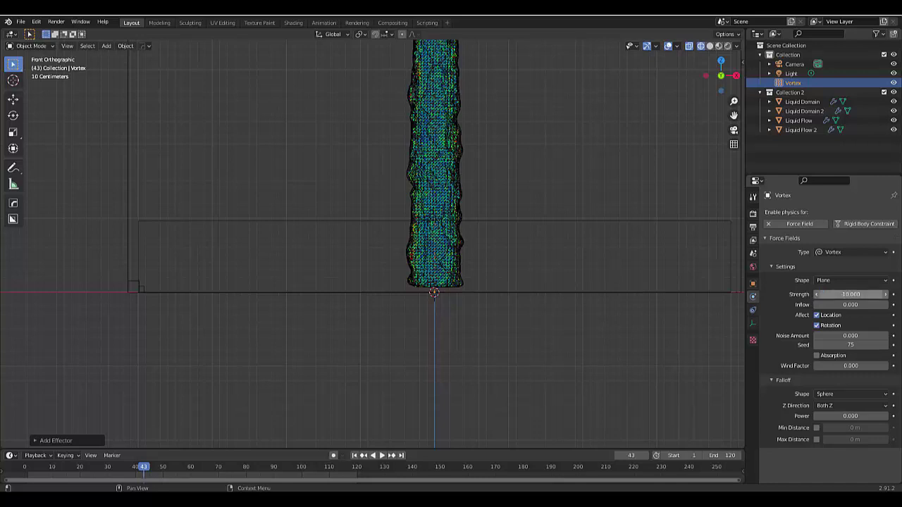
- Set the Vortex force field's inflow to 1
{"action": "key", "text": "Tab"}
{"action": "type", "text": "1"}
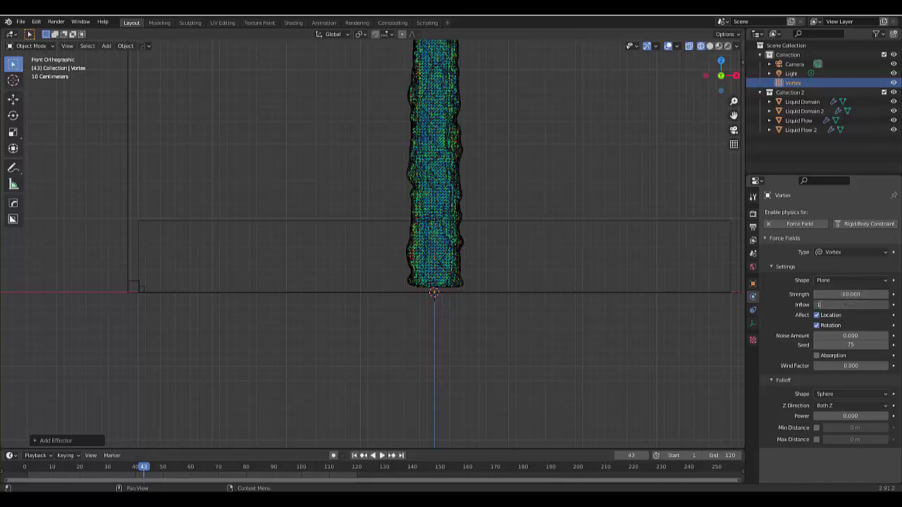
{"action": "key", "text": "Return"}
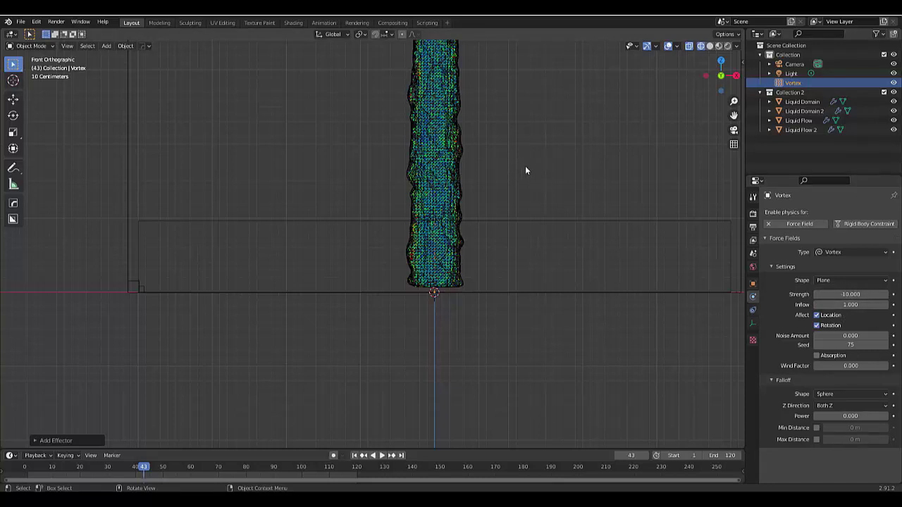
- Rotate the Vortex force field 180° and raise it to just above the low inner flow box, around the liquid column
{"action": "type", "text": "r"}
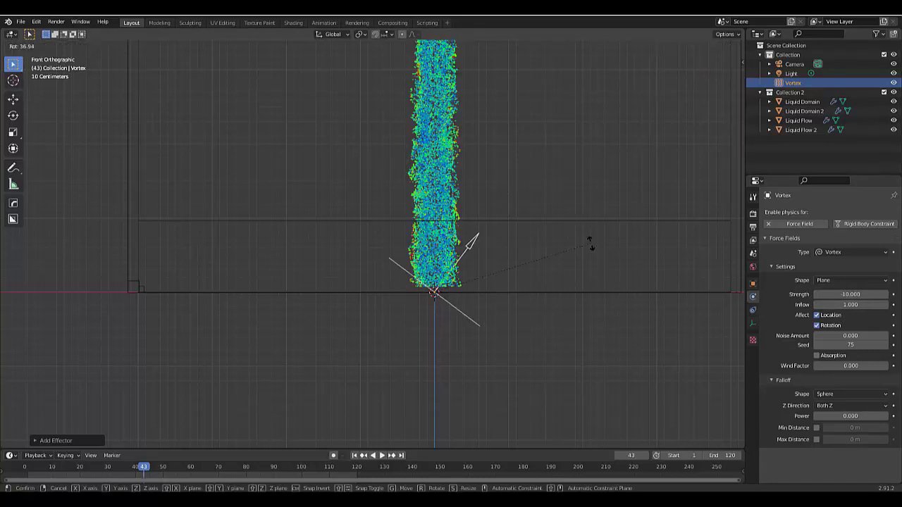
{"action": "type", "text": "180"}
{"action": "key", "text": "Return"}
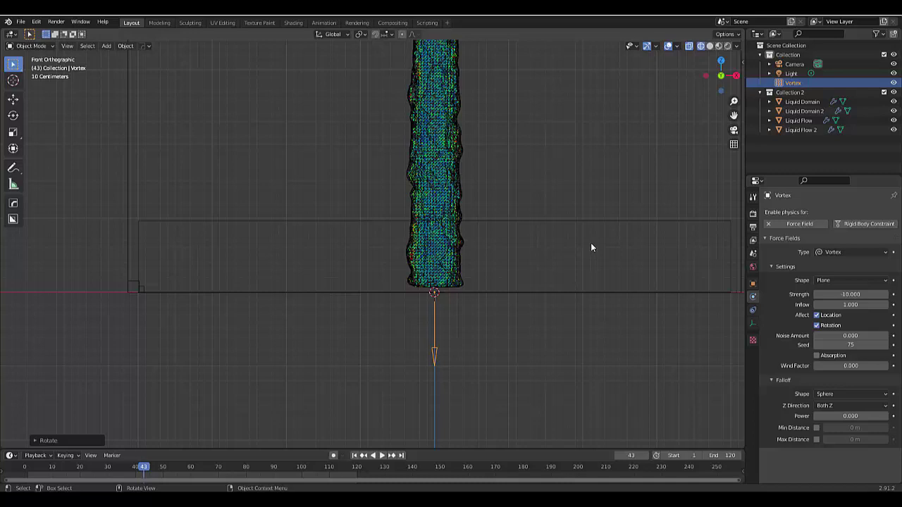
{"action": "key", "text": "g"}
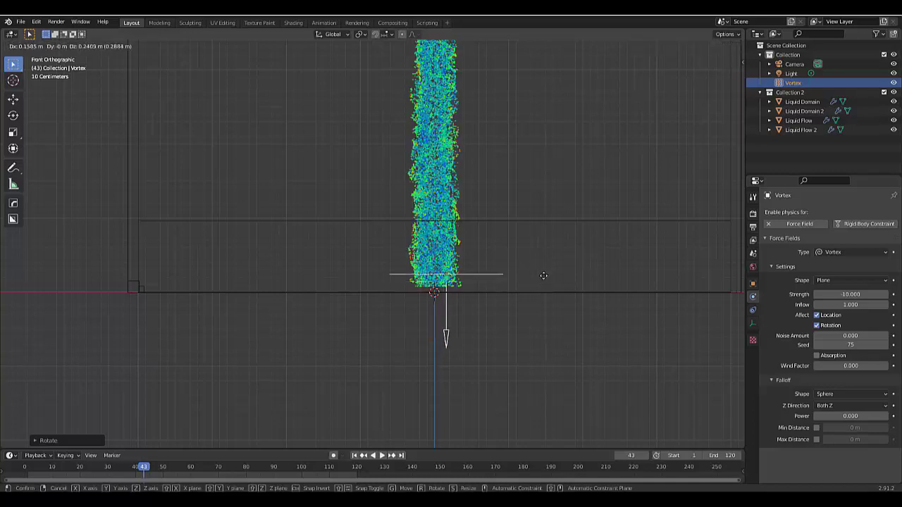
{"action": "left_click", "coordinate": [533, 222]}
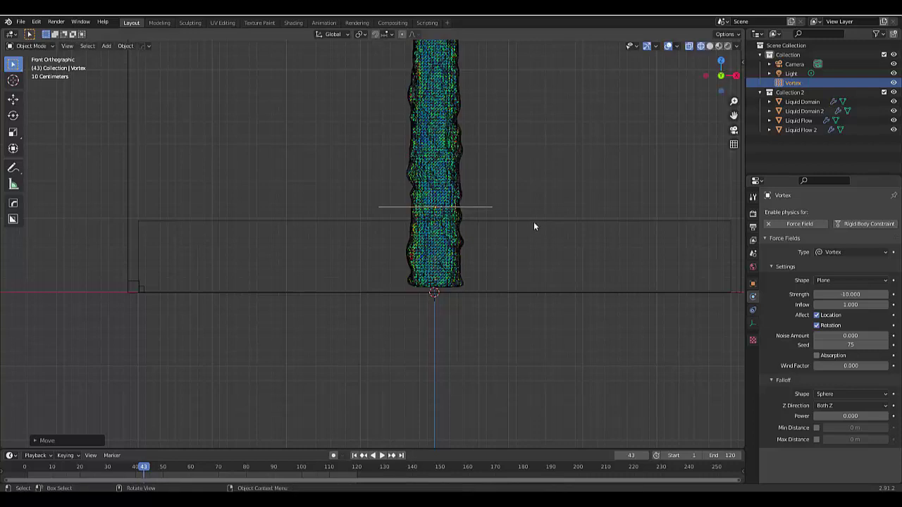
{"action": "scroll", "coordinate": [564, 310], "scroll_direction": "down", "scroll_amount": 4}
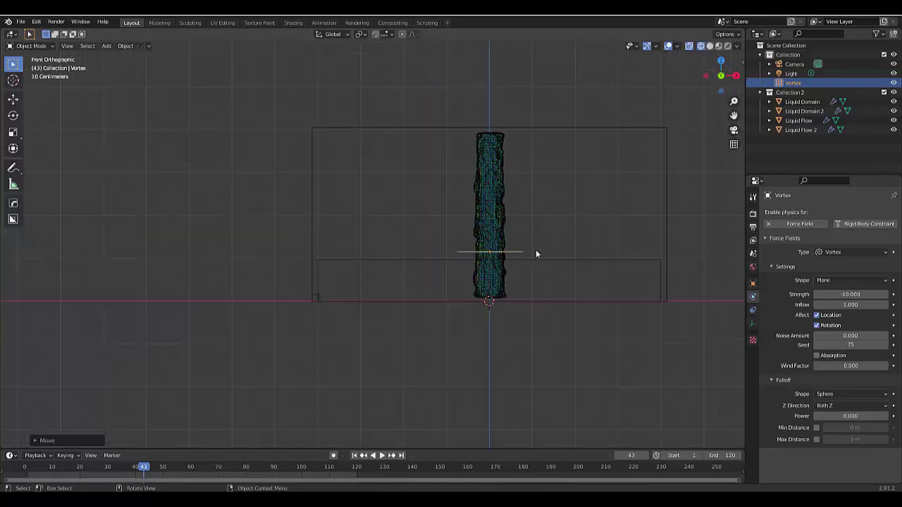
- Bake the entire fluid simulation of Liquid Domain 2 with the repositioned Vortex force field
{"action": "left_click", "coordinate": [313, 203]}
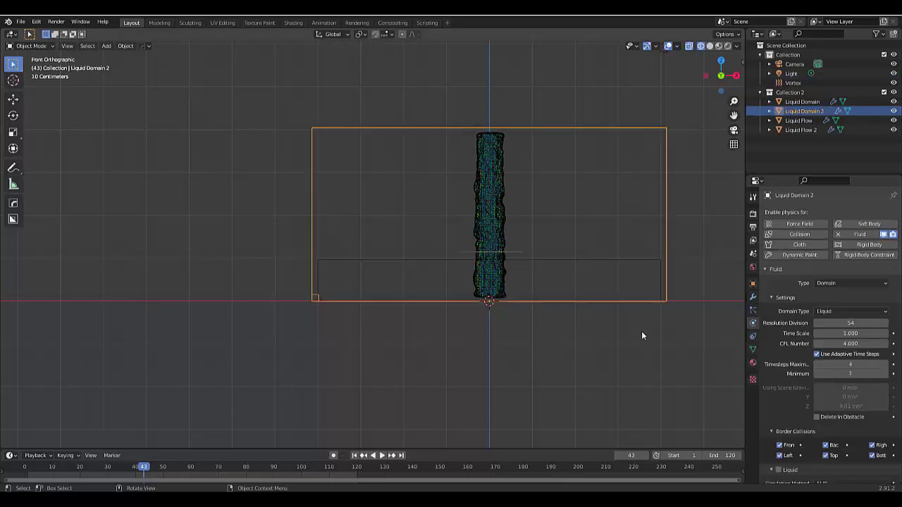
{"action": "left_click", "coordinate": [508, 251]}
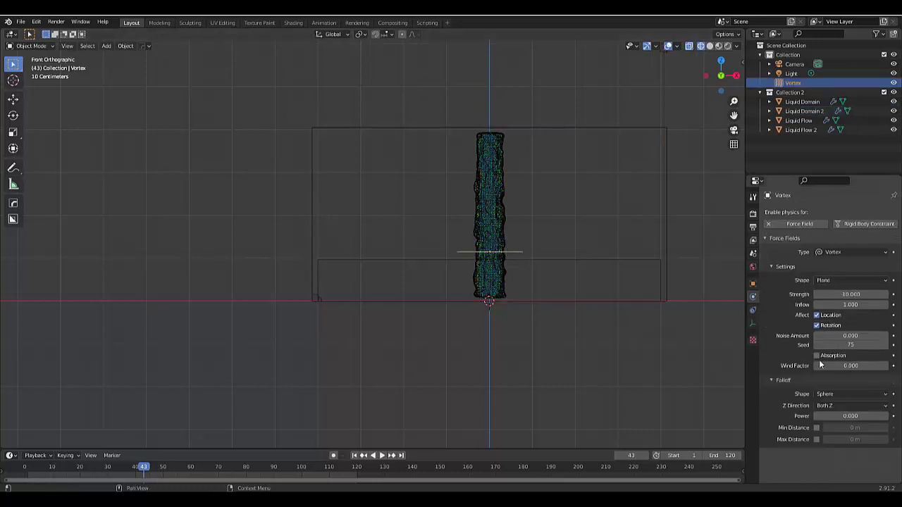
{"action": "left_click", "coordinate": [312, 195]}
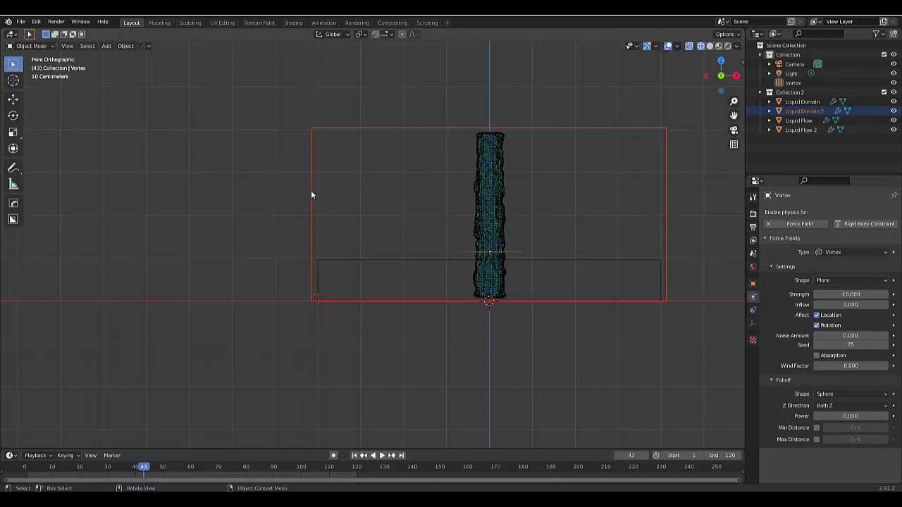
{"action": "left_click", "coordinate": [285, 266]}
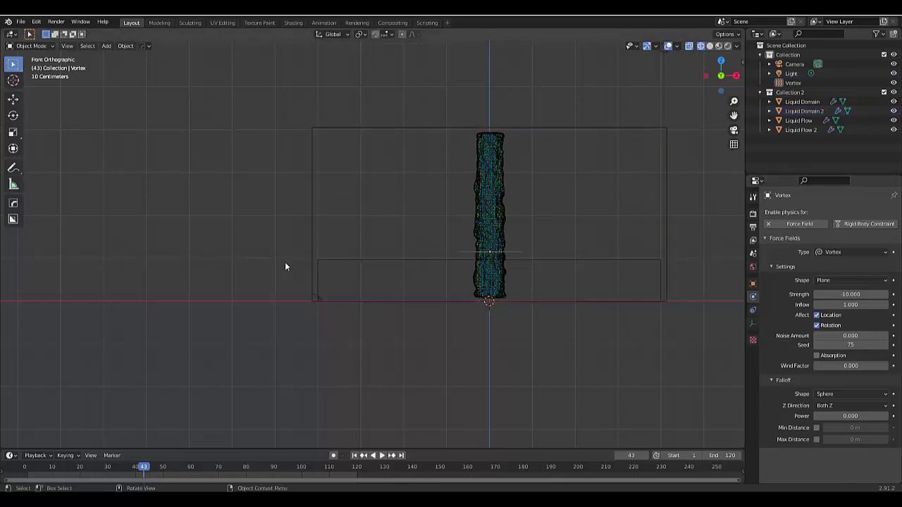
{"action": "left_click", "coordinate": [309, 222]}
{"action": "scroll", "coordinate": [777, 393], "scroll_direction": "down", "scroll_amount": 12}
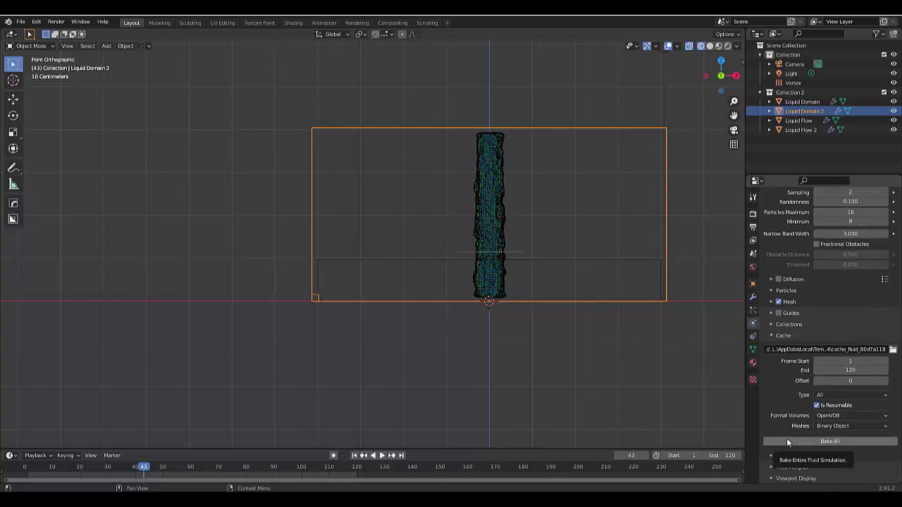
{"action": "left_click", "coordinate": [786, 439]}
- Delete the Vortex force field from the scene
{"action": "middle_click_drag", "start_coordinate": [517, 391], "coordinate": [430, 267]}
{"action": "left_click", "coordinate": [431, 266]}
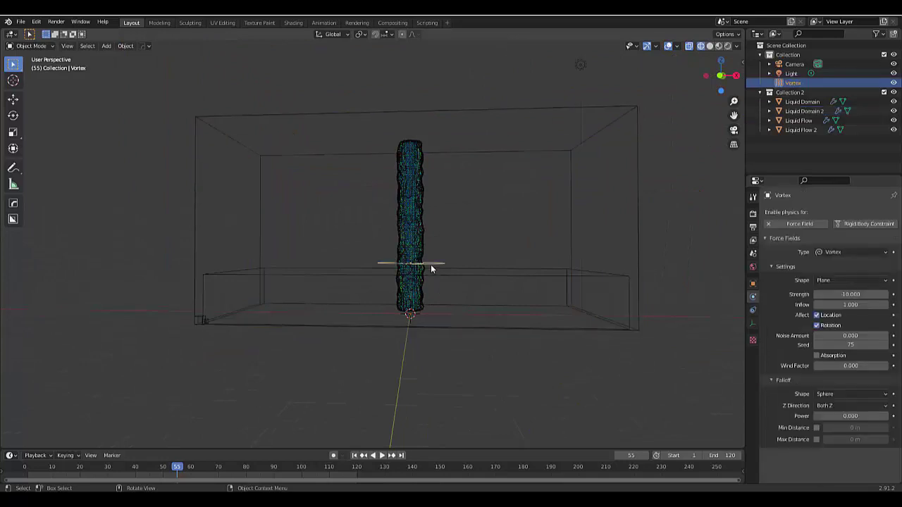
{"action": "key", "text": "x"}
{"action": "left_click", "coordinate": [431, 264]}
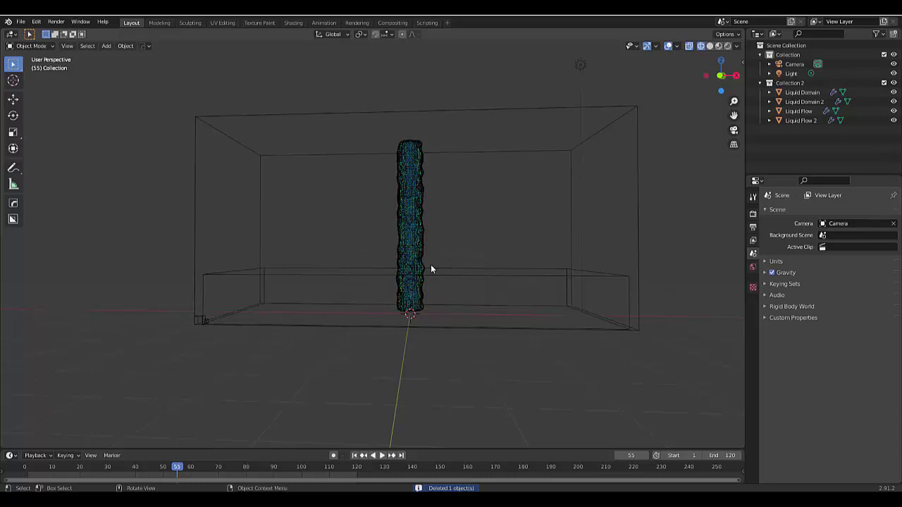
{"action": "key", "text": "ctrl+a"}
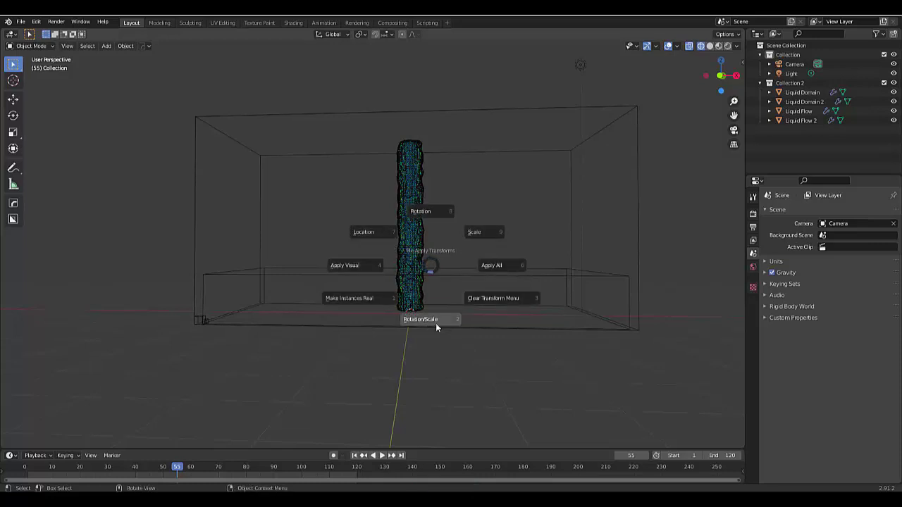
{"action": "left_click", "coordinate": [364, 310]}
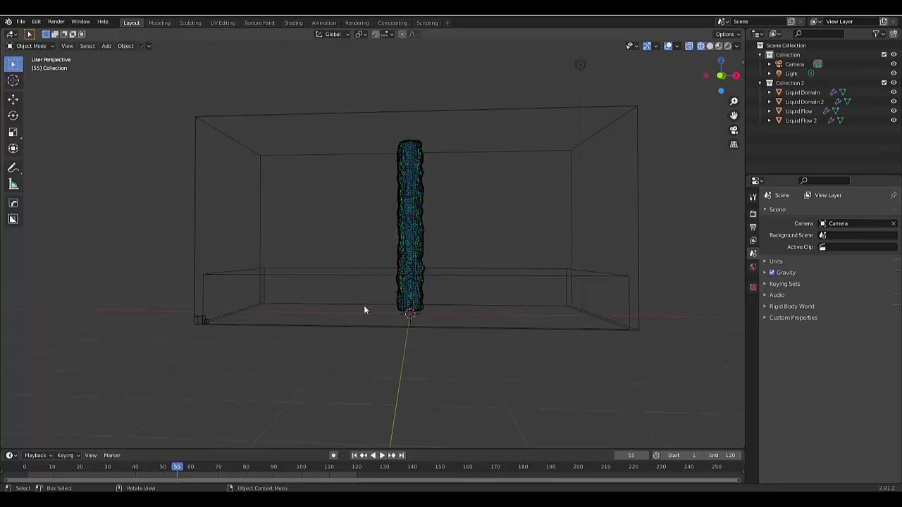
- Switch to a front view and add a Wind force field at the scene's origin
{"action": "mouse_move", "coordinate": [366, 310]}
{"action": "middle_mouse_down"}
{"action": "mouse_move", "coordinate": [352, 315]}
{"action": "mouse_move", "coordinate": [348, 302]}
{"action": "mouse_move", "coordinate": [368, 310]}
{"action": "middle_mouse_up"}
{"action": "key", "text": "KP_1"}
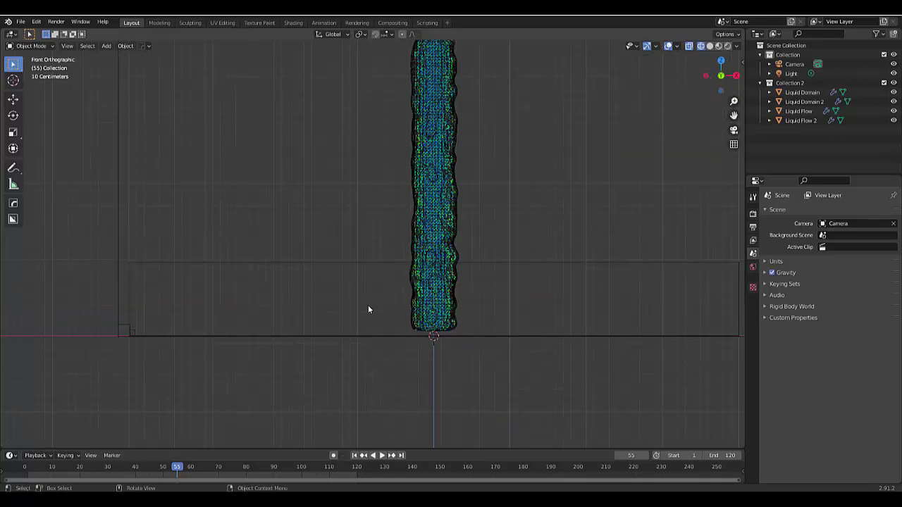
{"action": "key", "text": "shift+a"}
{"action": "mouse_move", "coordinate": [368, 305]}
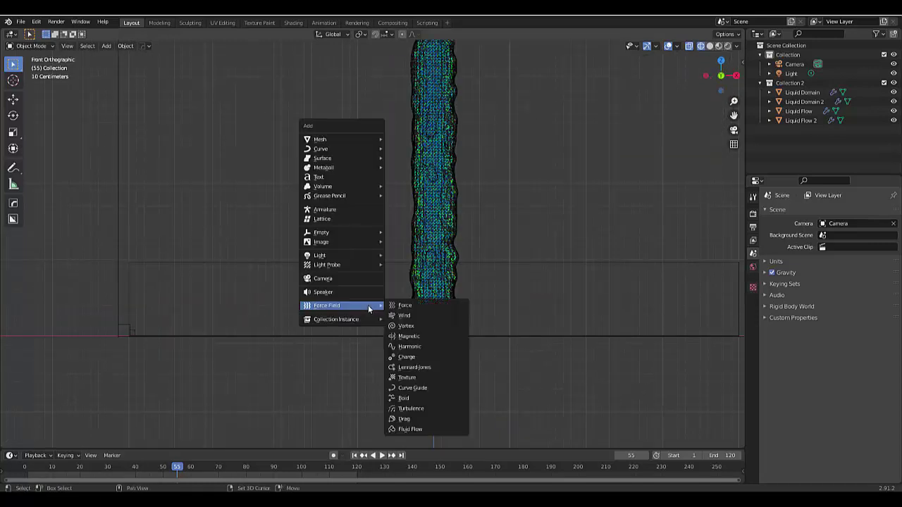
{"action": "left_click", "coordinate": [411, 319]}
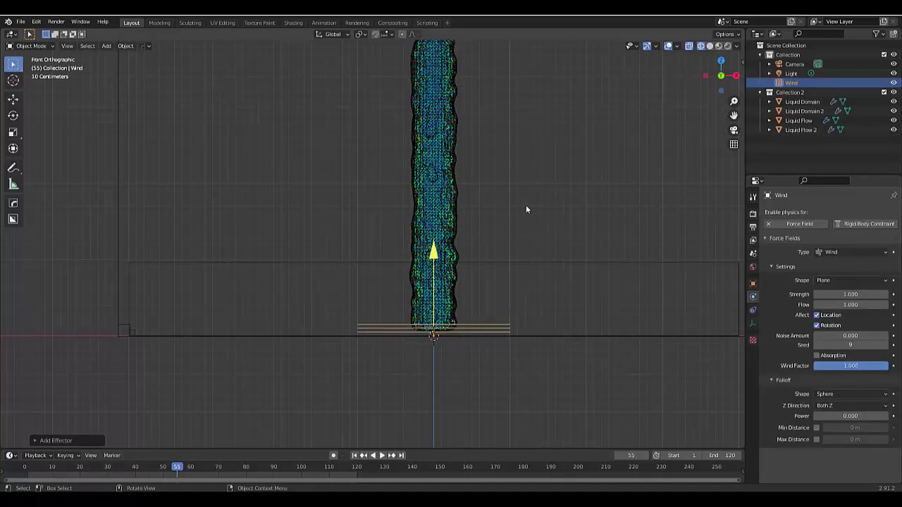
- Rotate the Wind force field slightly past 90° so it blows along positive X, and move it to the domain's negative-X wall
{"action": "key", "text": "r"}
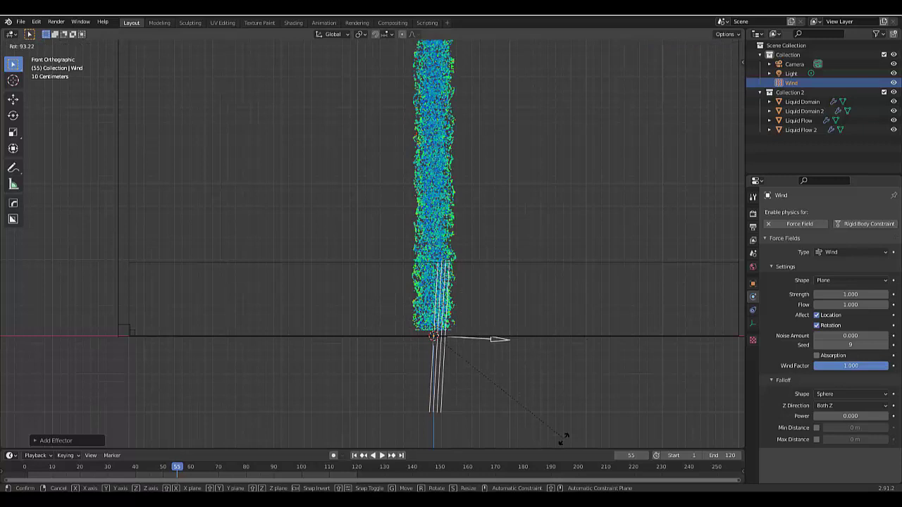
{"action": "left_click", "coordinate": [549, 442]}
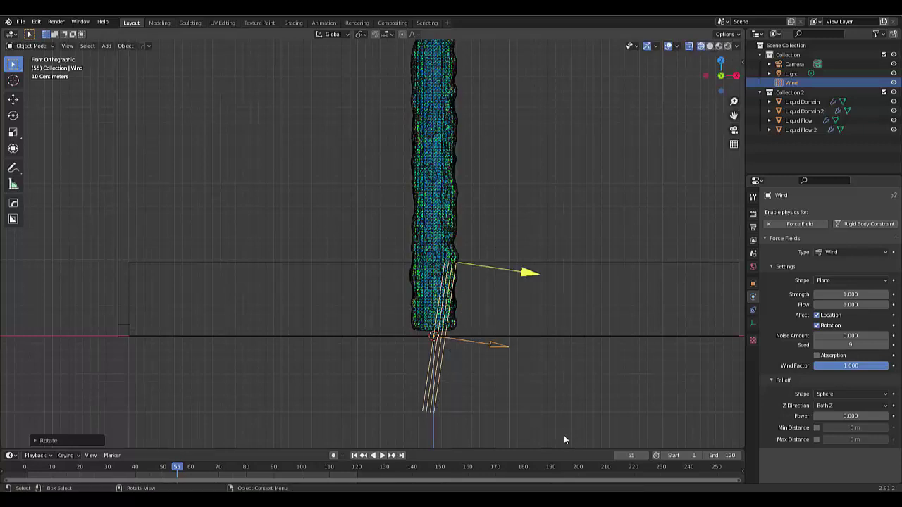
{"action": "key", "text": "g"}
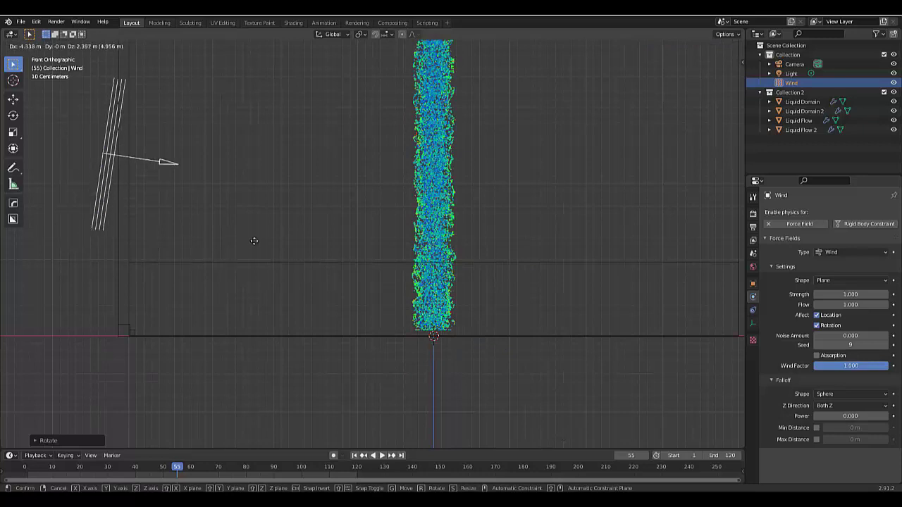
{"action": "left_click", "coordinate": [253, 238]}
- Set the Wind force field's strength to 3
{"action": "scroll", "coordinate": [176, 380], "scroll_direction": "down", "scroll_amount": 6}
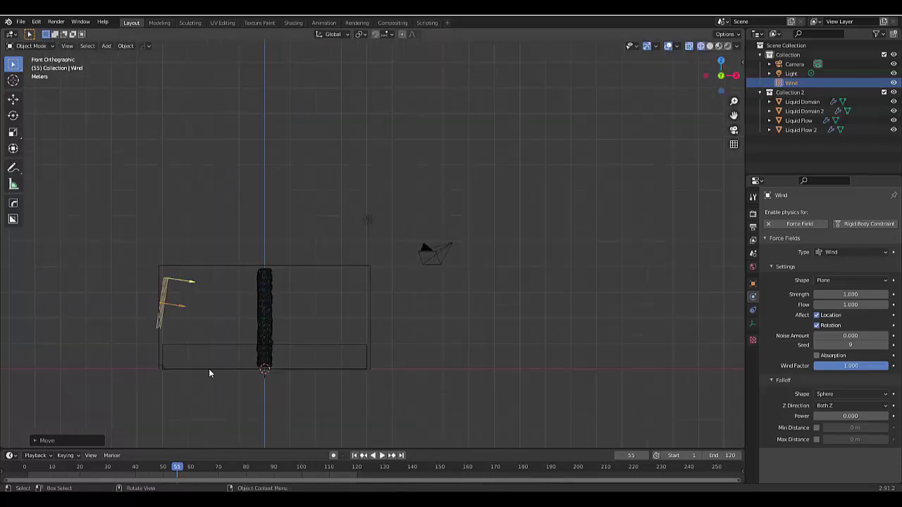
{"action": "left_click", "coordinate": [850, 293]}
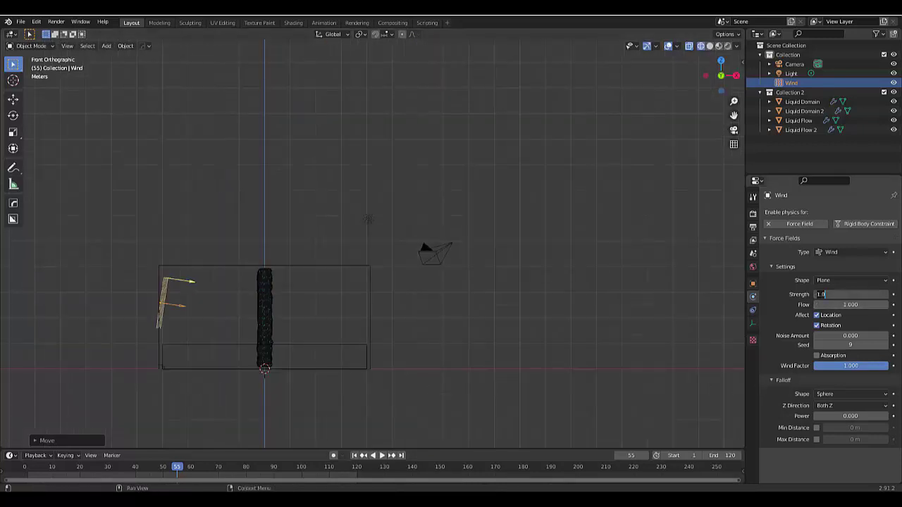
{"action": "type", "text": "3"}
{"action": "key", "text": "Return"}
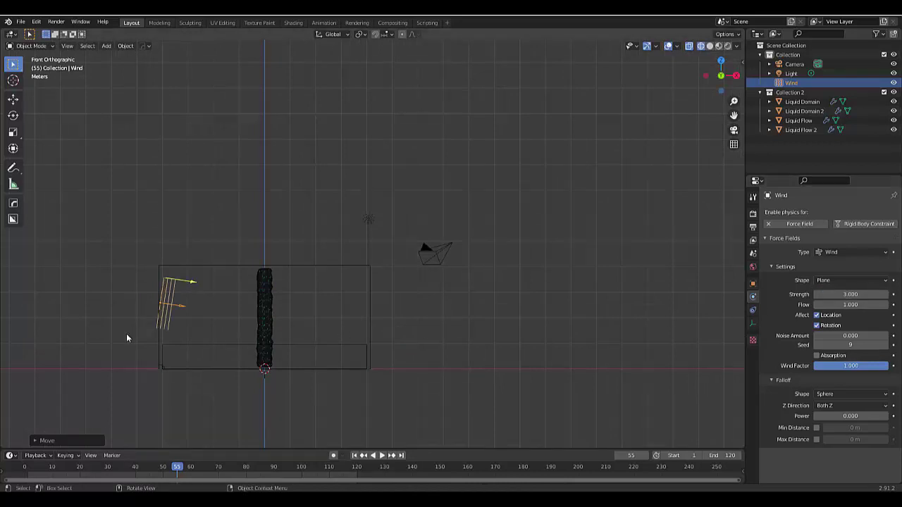
- Move the Wind force field slightly lower and farther out beyond the domain's negative-X wall
{"action": "scroll", "coordinate": [108, 316], "scroll_direction": "up", "scroll_amount": 3}
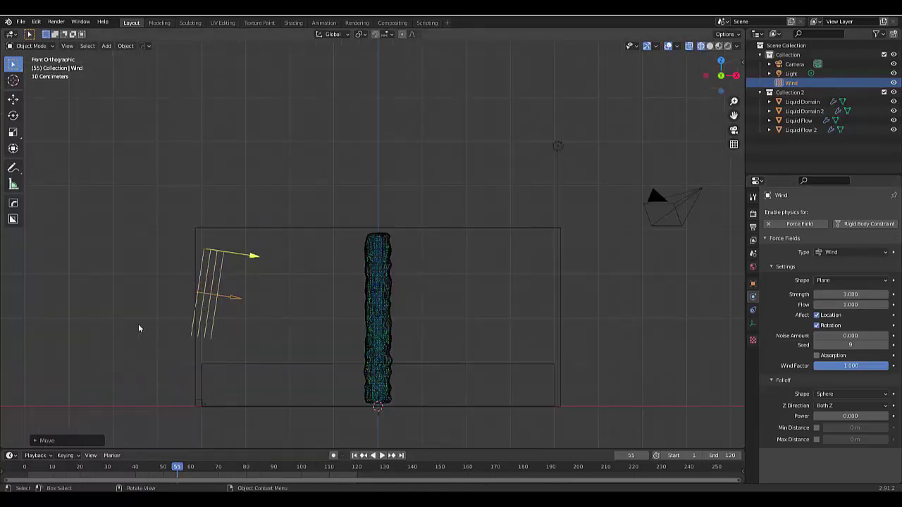
{"action": "key", "text": "g"}
{"action": "left_click", "coordinate": [105, 345]}
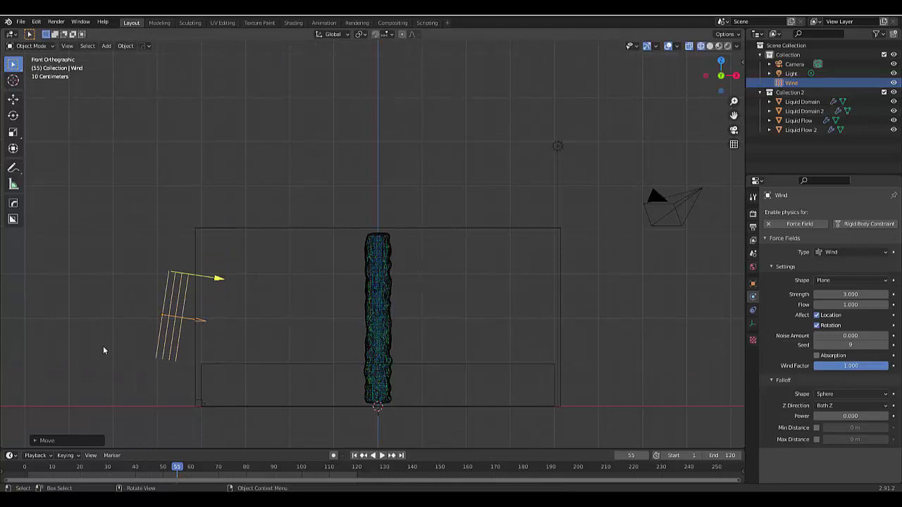
- Duplicate the Wind force field to the domain's opposite side, rotate the copy 180°, and tilt it to blow slightly downward toward the column
{"action": "key", "text": "shift+d"}
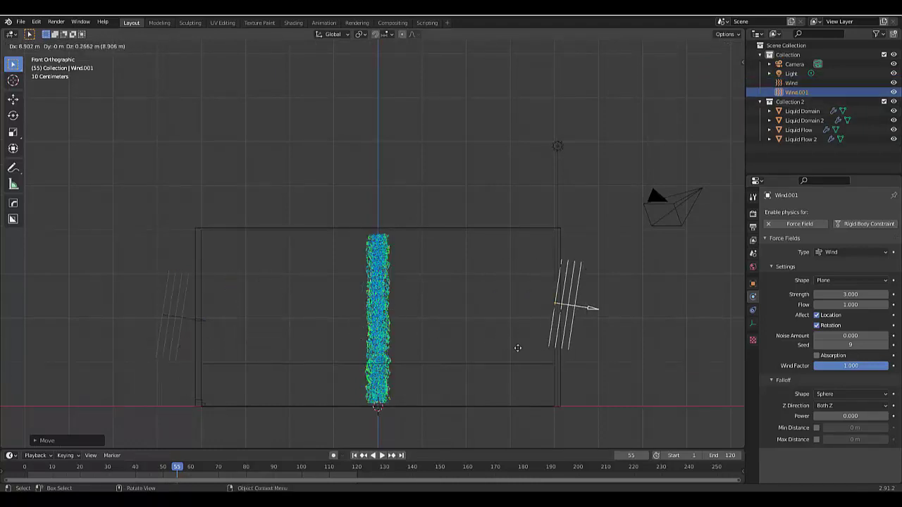
{"action": "left_click", "coordinate": [524, 353]}
{"action": "key", "text": "r"}
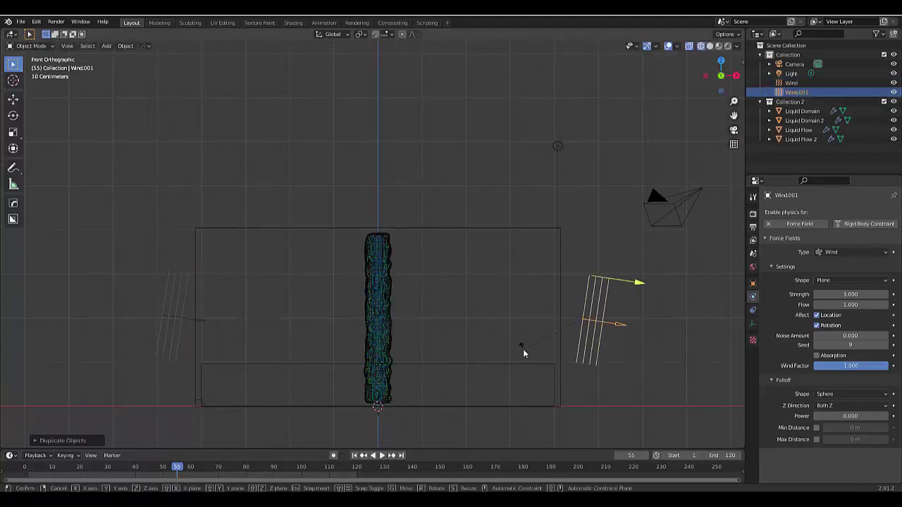
{"action": "type", "text": "180"}
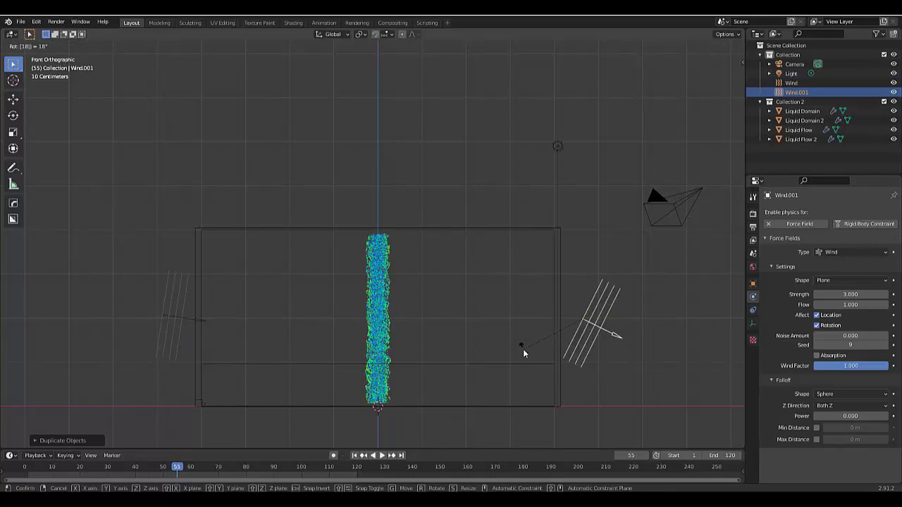
{"action": "key", "text": "Return"}
{"action": "key", "text": "r"}
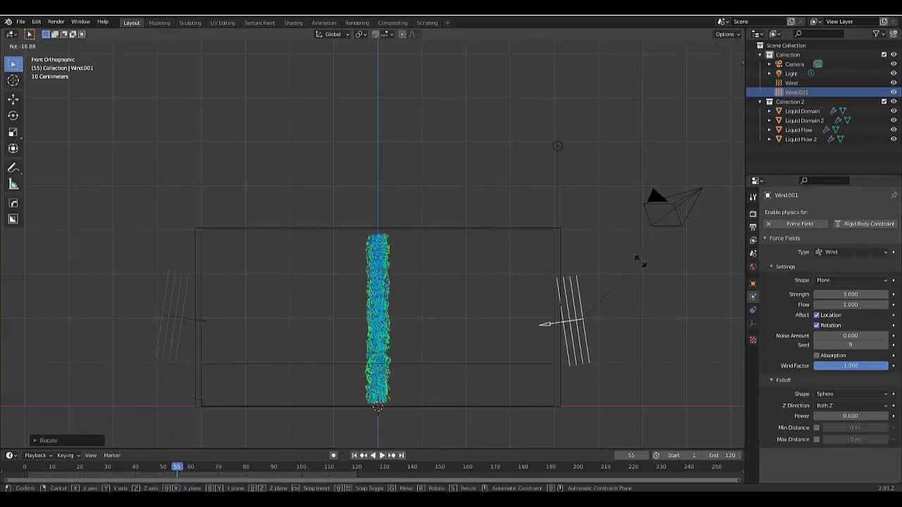
{"action": "left_click", "coordinate": [578, 256]}
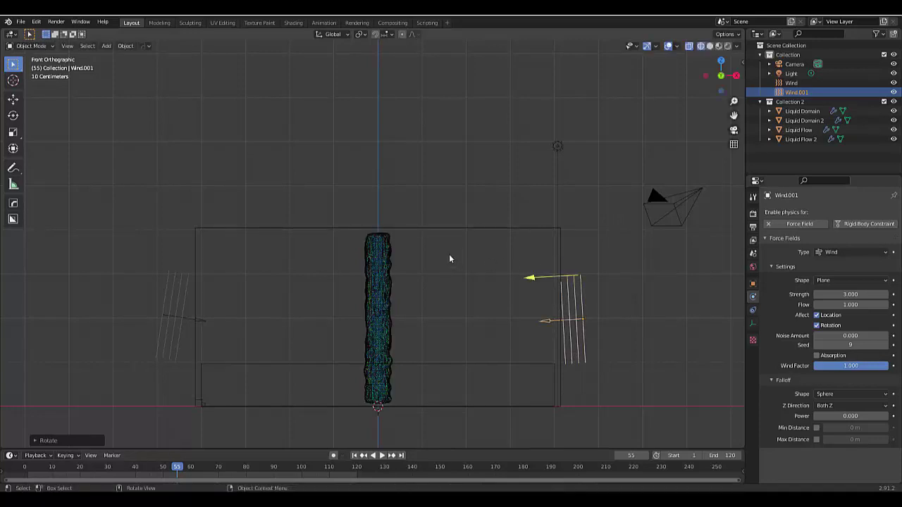
- Bake the entire fluid simulation of Liquid Domain 2 with the two opposing Wind force fields
{"action": "scroll", "coordinate": [423, 268], "scroll_direction": "up", "scroll_amount": 3}
{"action": "scroll", "coordinate": [427, 317], "scroll_direction": "down", "scroll_amount": 5}
{"action": "scroll", "coordinate": [436, 406], "scroll_direction": "up", "scroll_amount": 3}
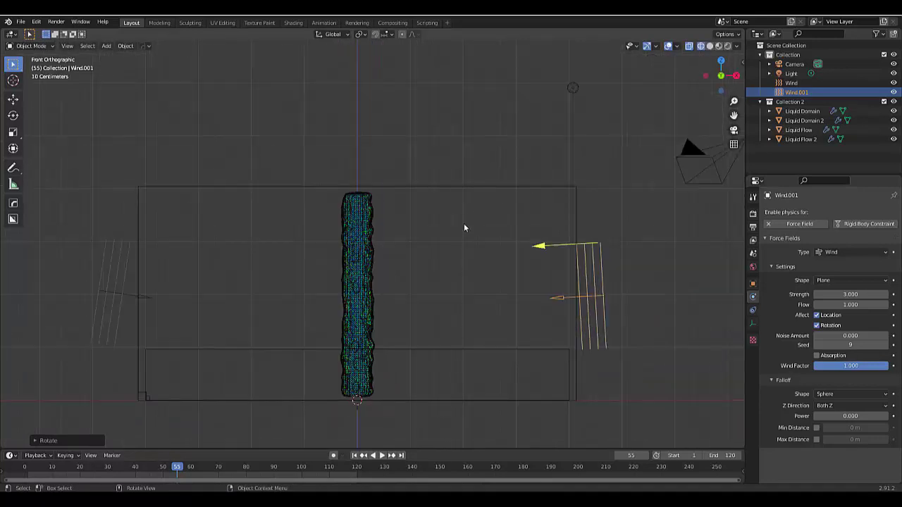
{"action": "left_click", "coordinate": [457, 189]}
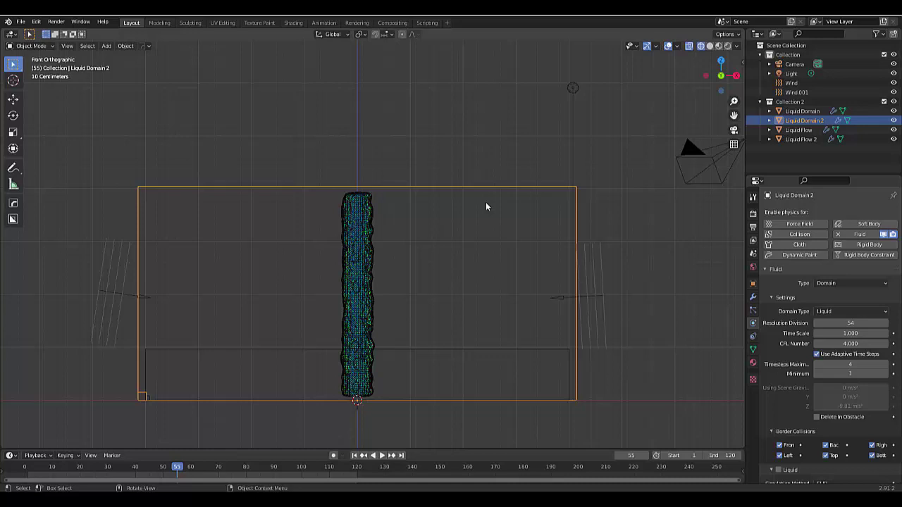
{"action": "scroll", "coordinate": [792, 412], "scroll_direction": "down", "scroll_amount": 15}
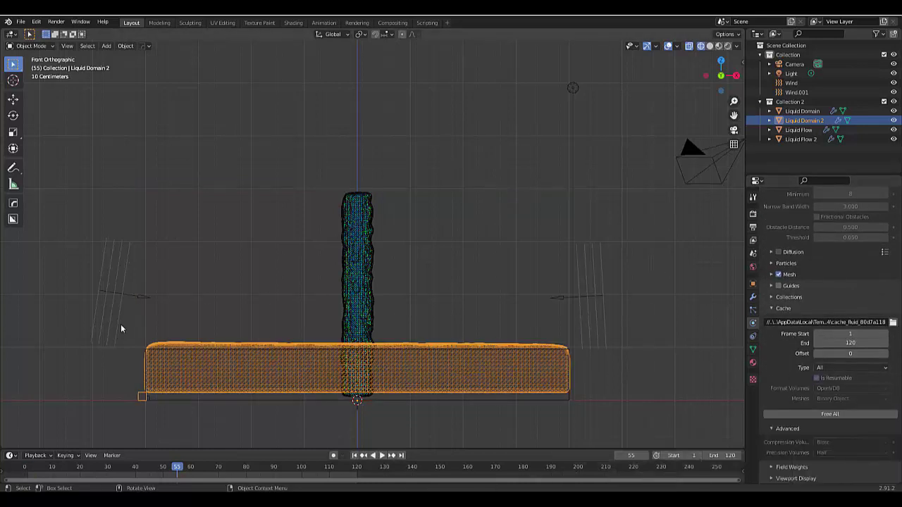
- Play the baked simulation of Liquid Domain 2 from the first frame and examine how the wind affects the liquid surface
{"action": "left_click", "coordinate": [354, 455]}
{"action": "middle_click_drag", "start_coordinate": [359, 438], "coordinate": [343, 404]}
{"action": "key", "text": "space"}
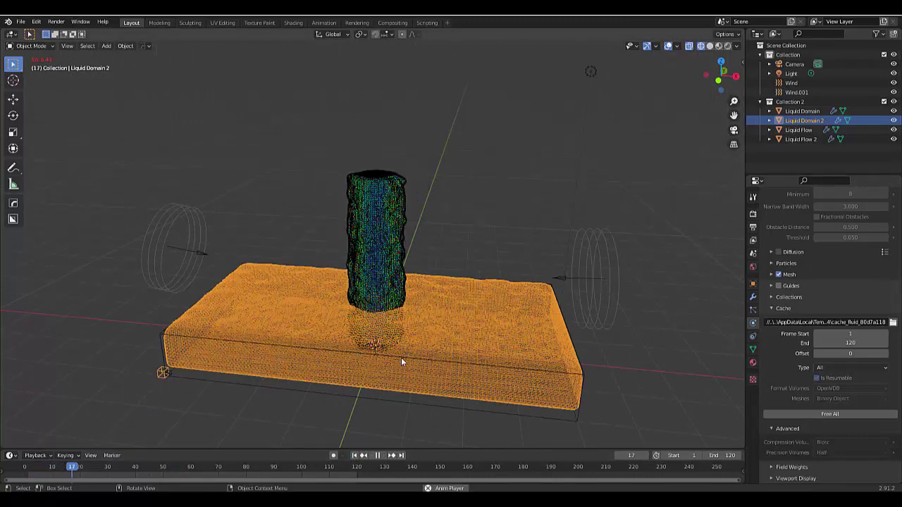
{"action": "scroll", "coordinate": [405, 350], "scroll_direction": "up", "scroll_amount": 2}
{"action": "middle_click_drag", "start_coordinate": [408, 346], "coordinate": [419, 329]}
{"action": "key", "text": "space"}
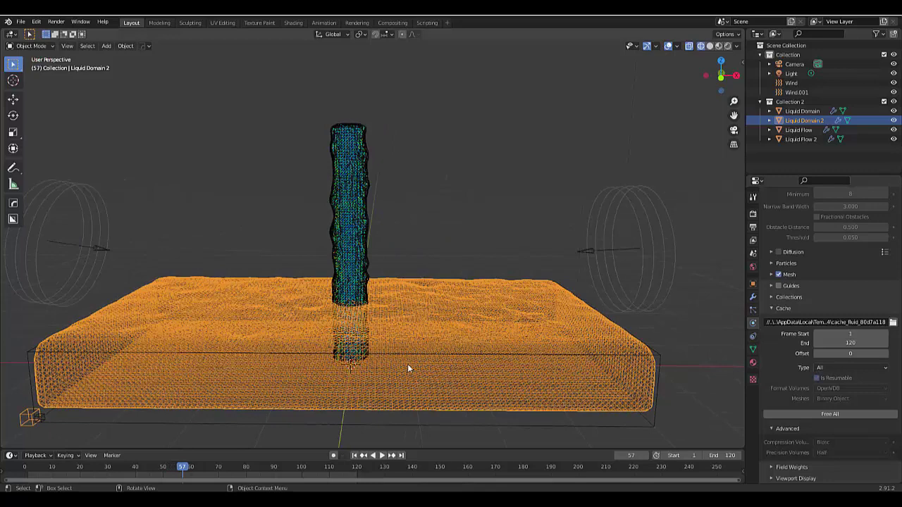
- Delete both Wind force fields on either side of the liquid domain
{"action": "scroll", "coordinate": [459, 319], "scroll_direction": "down", "scroll_amount": 1}
{"action": "scroll", "coordinate": [459, 324], "scroll_direction": "down", "scroll_amount": 2}
{"action": "left_click", "coordinate": [562, 283]}
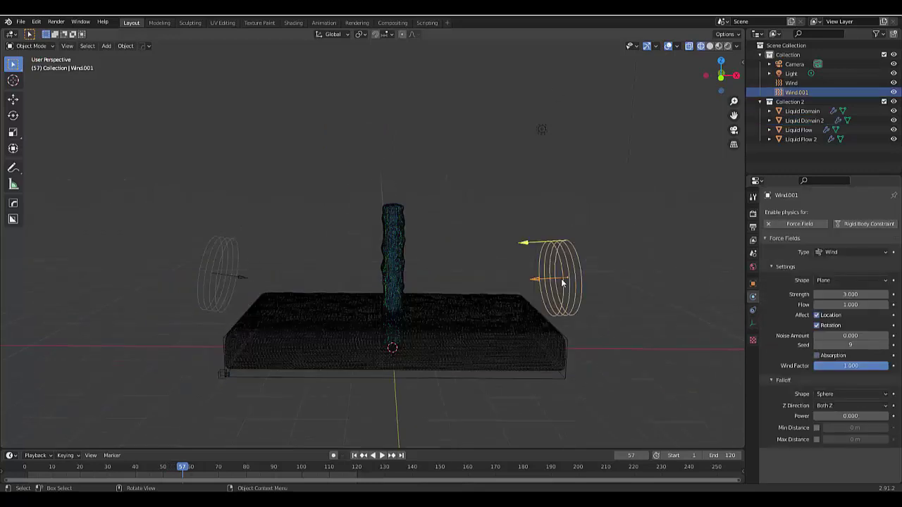
{"action": "key", "text": "x"}
{"action": "left_click", "coordinate": [561, 278]}
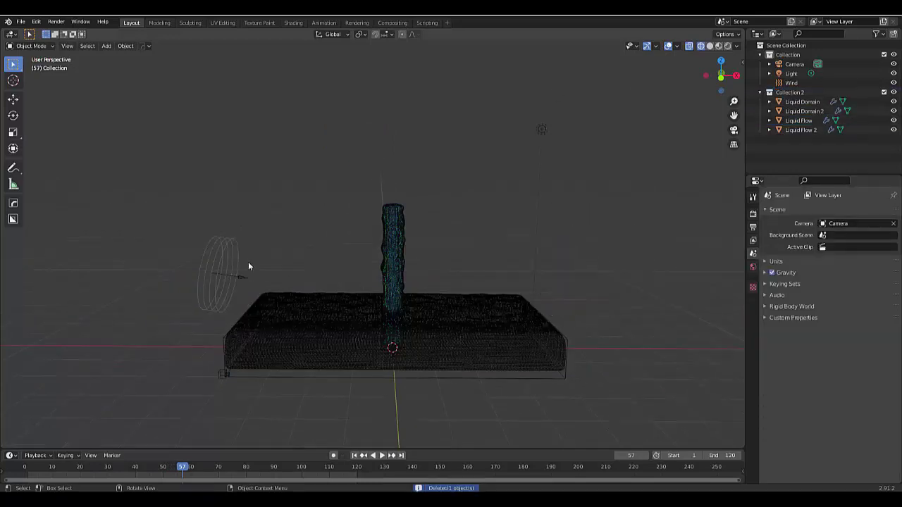
{"action": "left_click", "coordinate": [220, 265]}
{"action": "key", "text": "x"}
{"action": "left_click", "coordinate": [219, 261]}
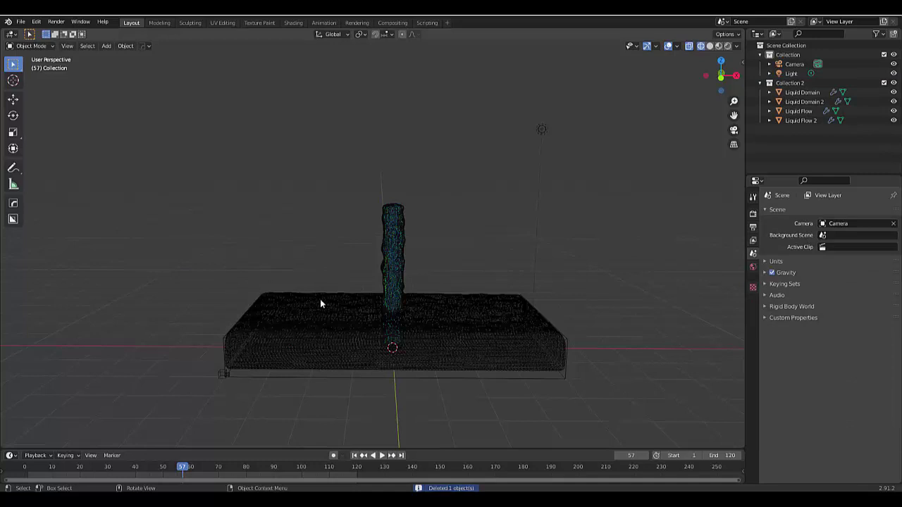
- Free the entire baked fluid simulation of Liquid Domain 2
{"action": "key", "text": "KP_1"}
{"action": "left_click", "coordinate": [313, 343]}
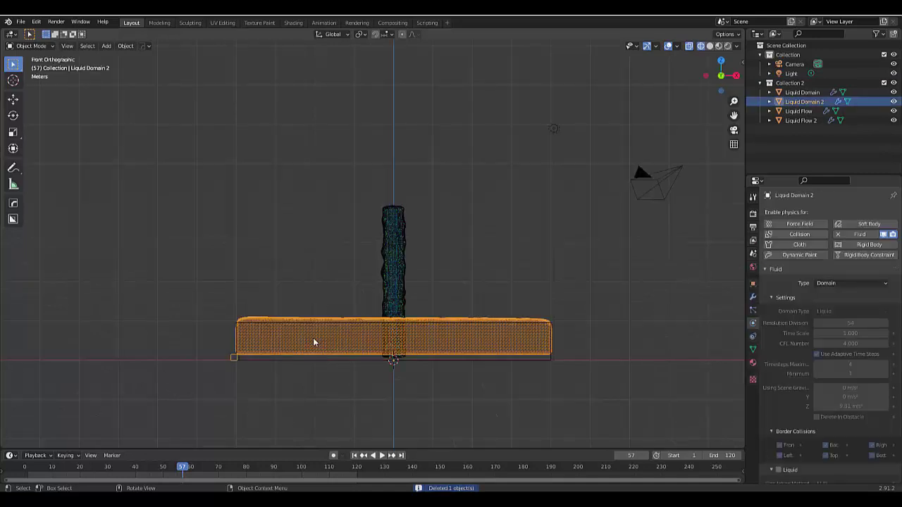
{"action": "scroll", "coordinate": [824, 403], "scroll_direction": "down", "scroll_amount": 15}
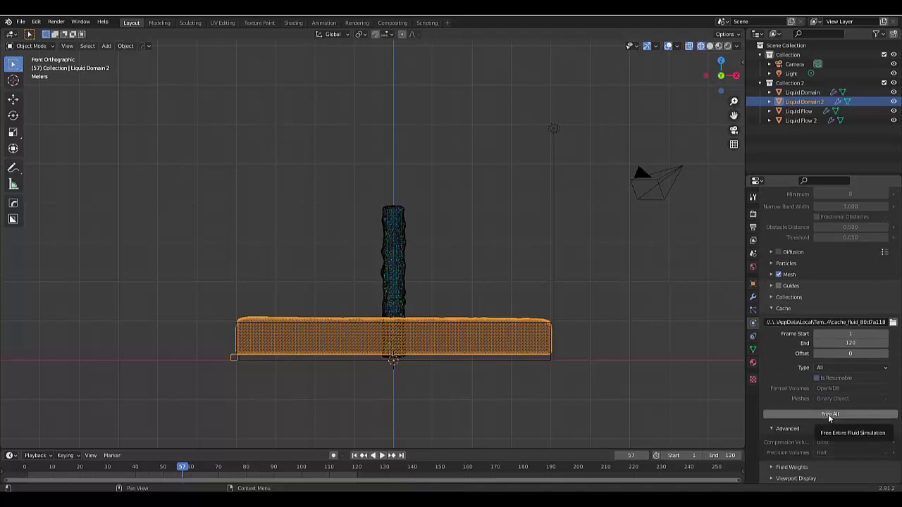
{"action": "left_click", "coordinate": [827, 414]}
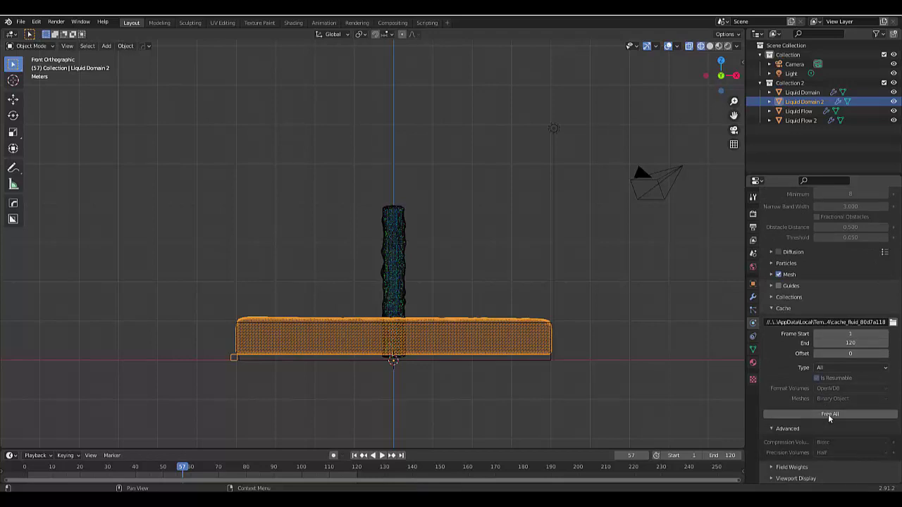
- Add a cylinder mesh at the base of the liquid column and scale it down to fit within the column's width
{"action": "scroll", "coordinate": [326, 296], "scroll_direction": "up", "scroll_amount": 1}
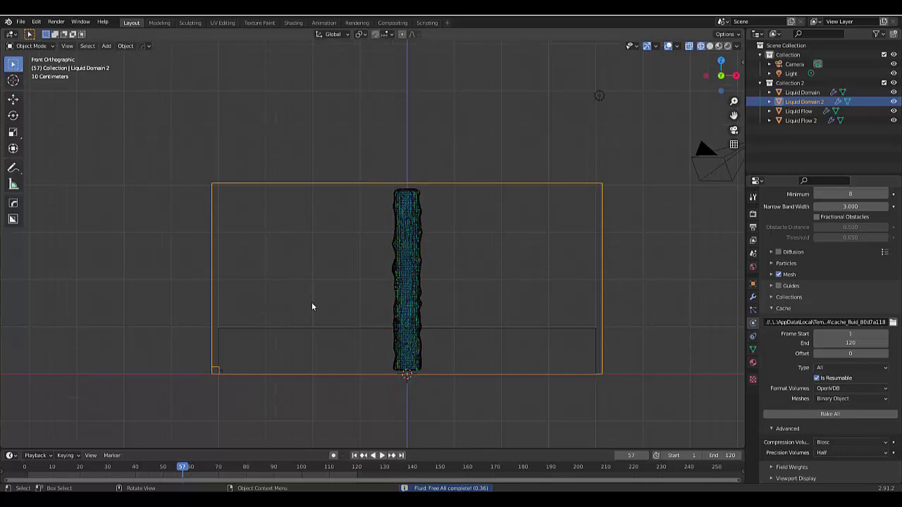
{"action": "key", "text": "shift+a"}
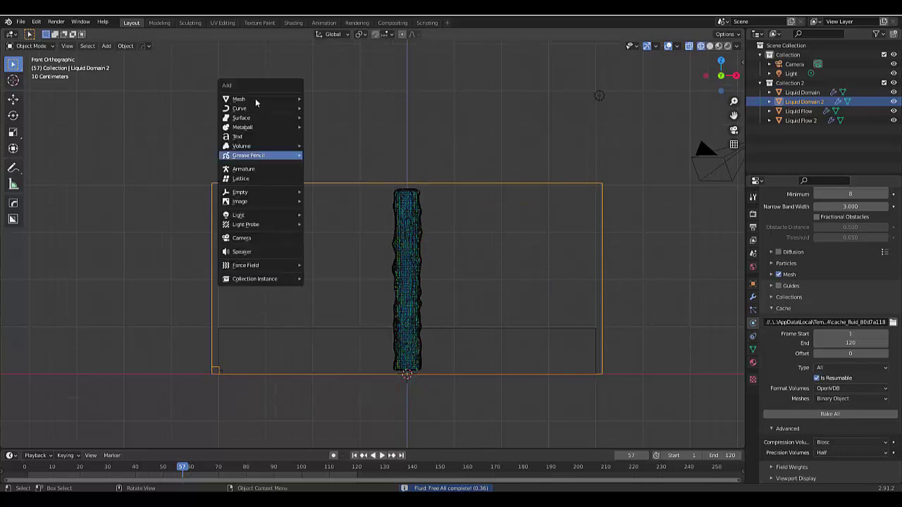
{"action": "mouse_move", "coordinate": [268, 98]}
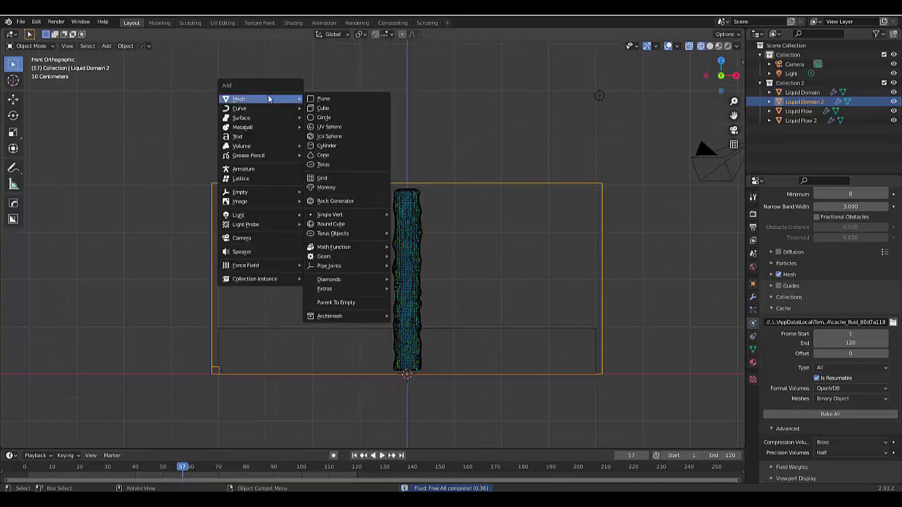
{"action": "left_click", "coordinate": [328, 145]}
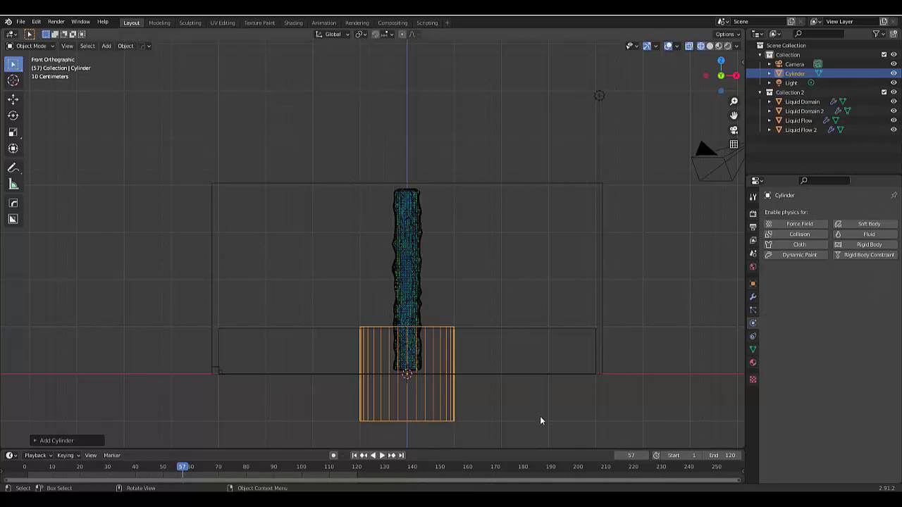
{"action": "key", "text": "s"}
{"action": "left_click", "coordinate": [440, 377]}
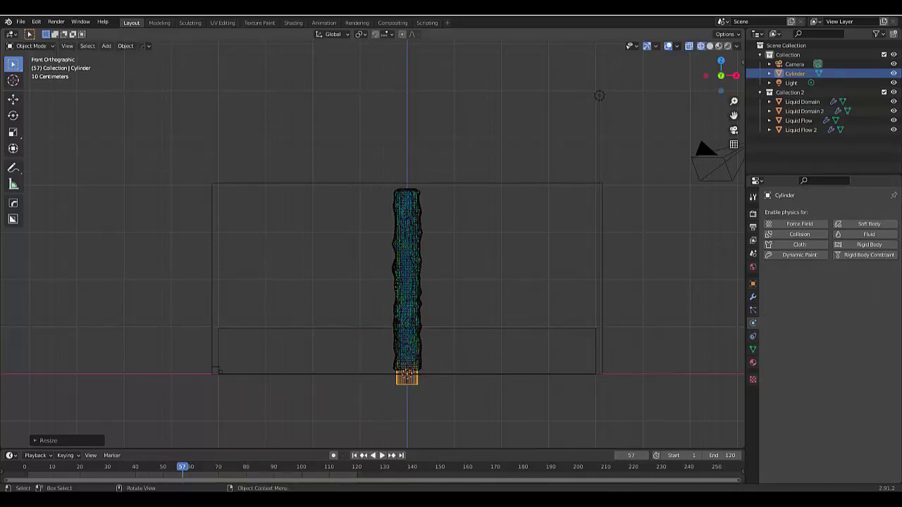
- Raise the cylinder along Z into the upper half of the liquid column and stretch it along Z
{"action": "key", "text": "g"}
{"action": "key", "text": "z"}
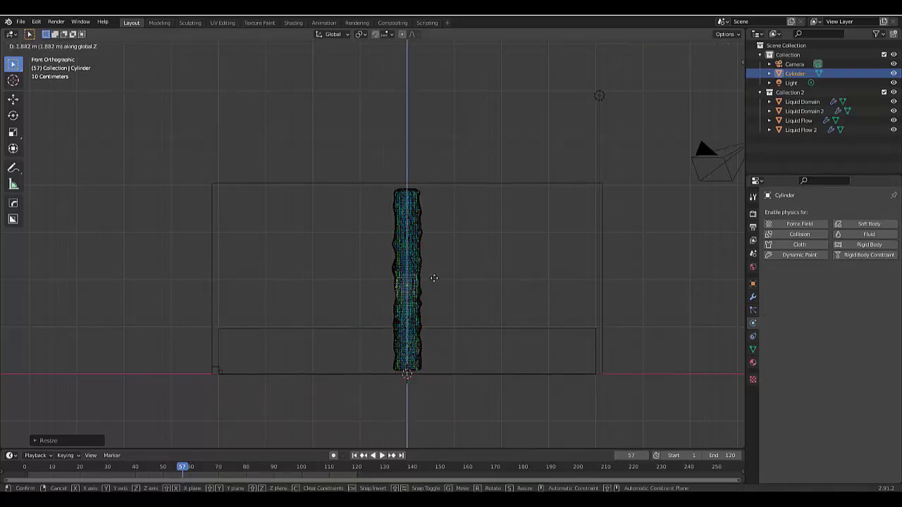
{"action": "left_click", "coordinate": [417, 263]}
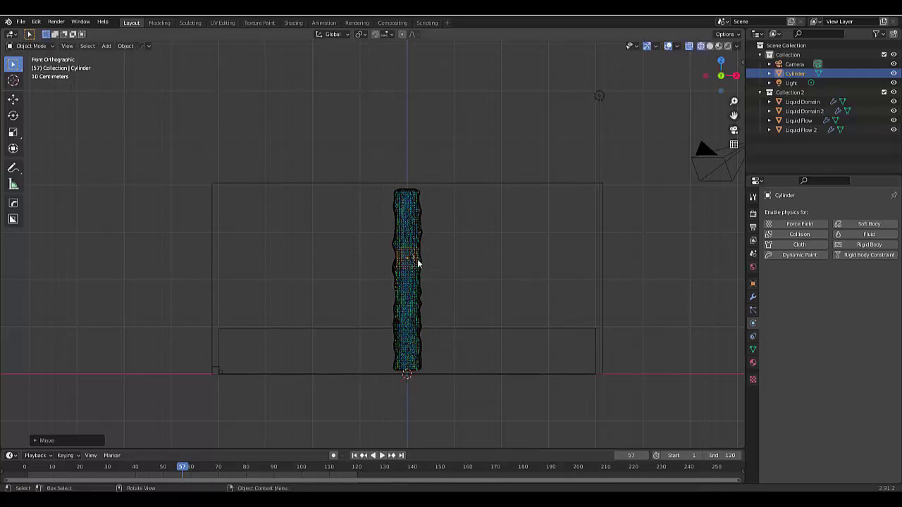
{"action": "key", "text": "s"}
{"action": "key", "text": "z"}
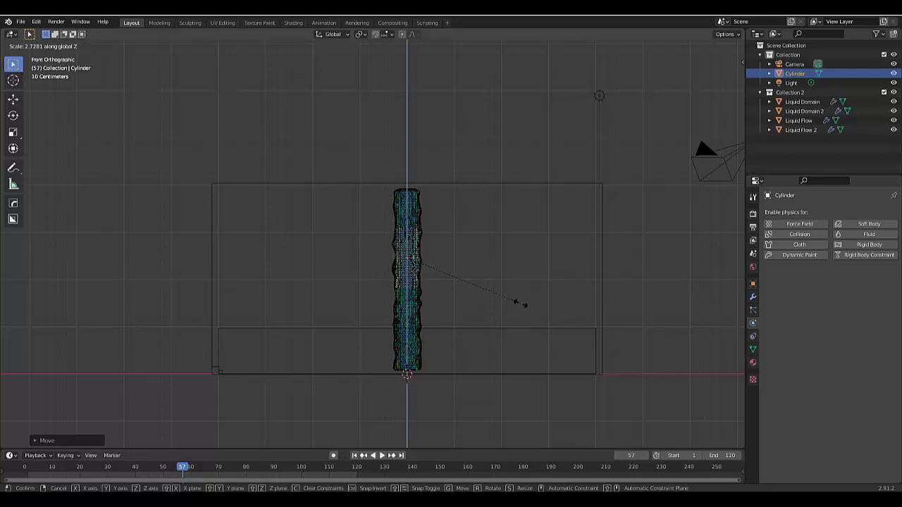
{"action": "left_click", "coordinate": [497, 272]}
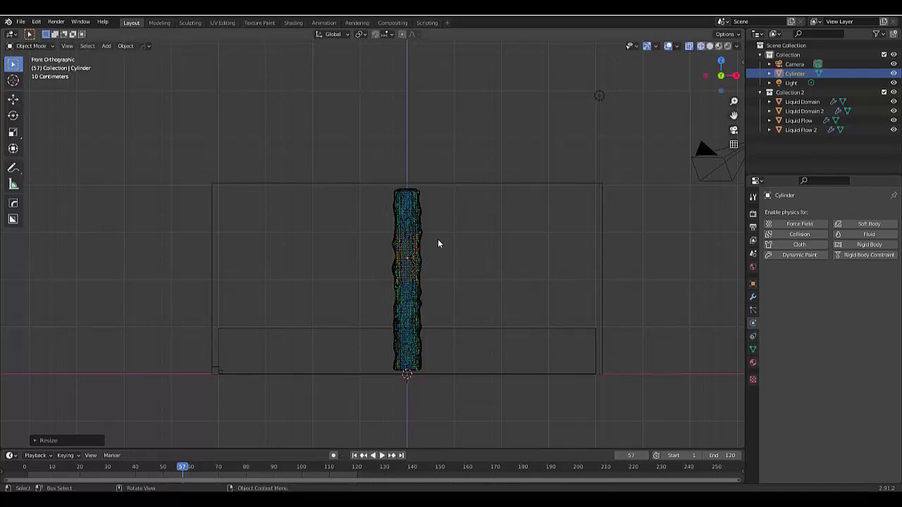
- Move the cylinder up about 1 m along Z so its top sits just above the liquid column's top
{"action": "scroll", "coordinate": [438, 240], "scroll_direction": "up", "scroll_amount": 2}
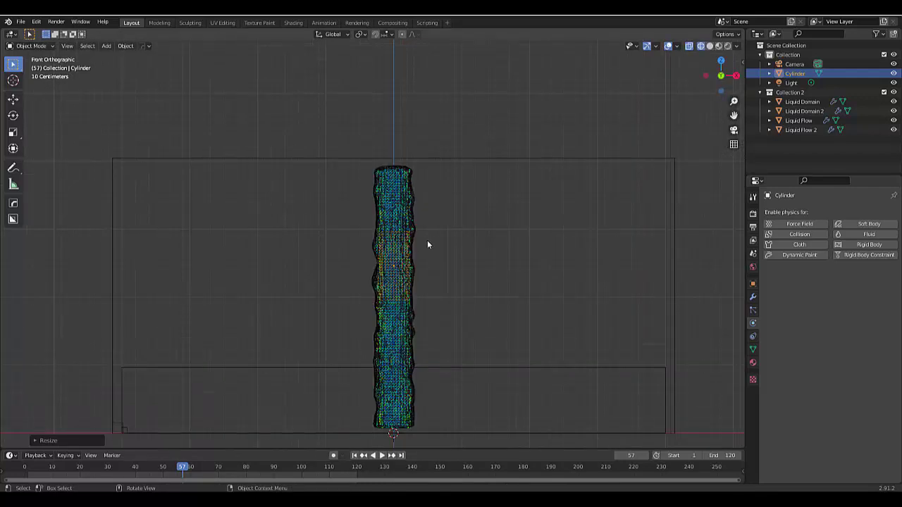
{"action": "scroll", "coordinate": [427, 244], "scroll_direction": "down", "scroll_amount": 1}
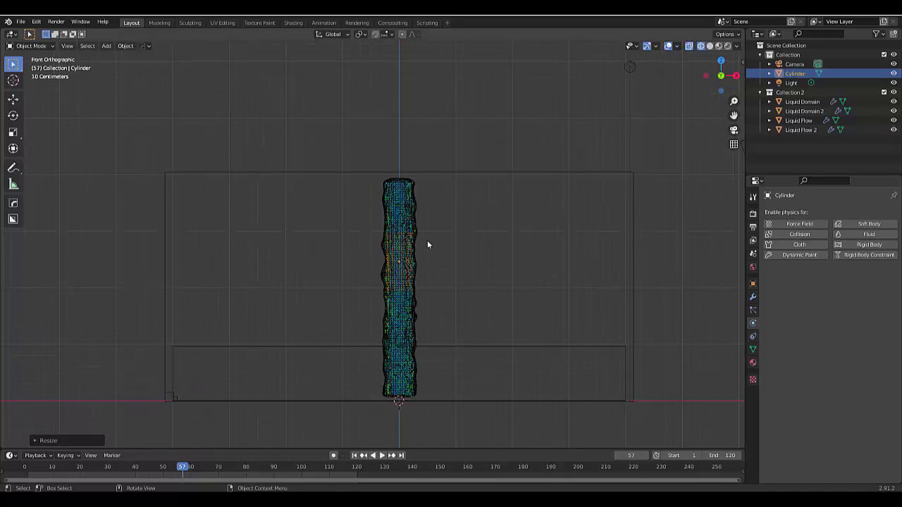
{"action": "key", "text": "g"}
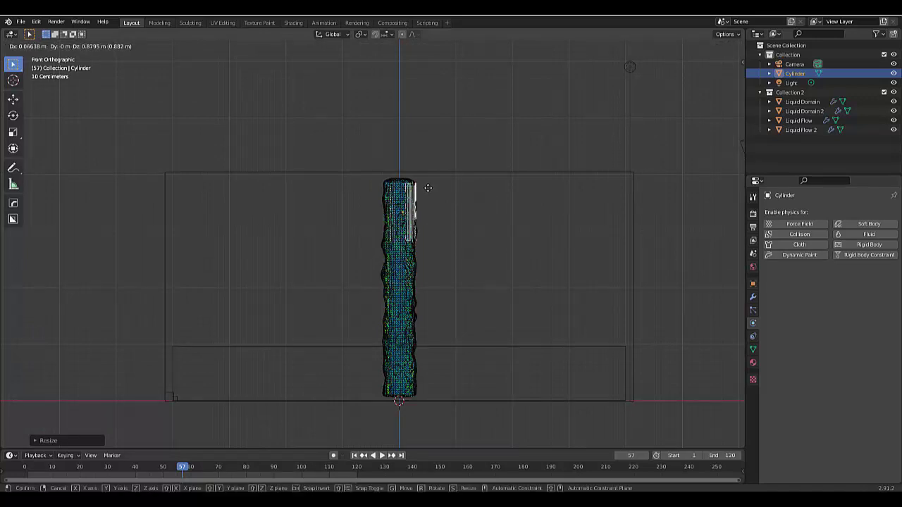
{"action": "key", "text": "z"}
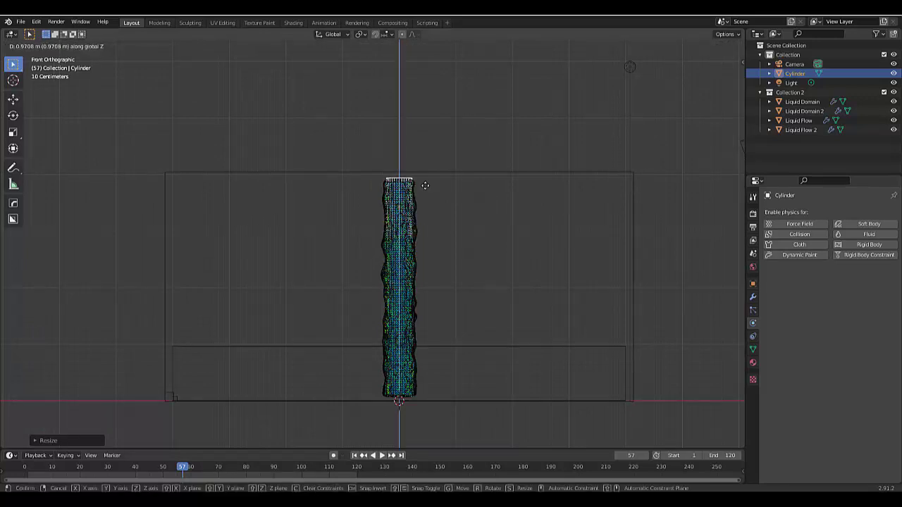
{"action": "left_click", "coordinate": [425, 184]}
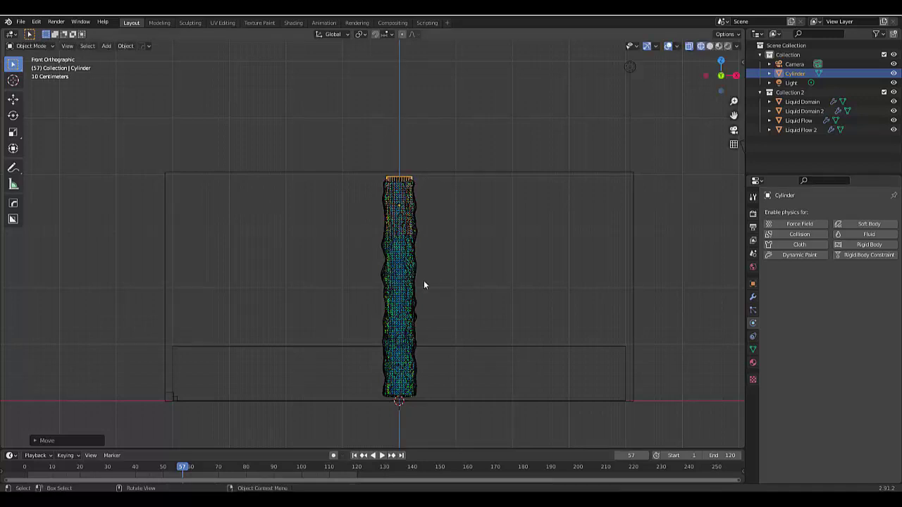
- Enable Fluid physics on the cylinder as a Flow object with flow type Liquid
{"action": "middle_click_drag", "start_coordinate": [423, 281], "coordinate": [491, 313]}
{"action": "scroll", "coordinate": [441, 310], "scroll_direction": "down", "scroll_amount": 3}
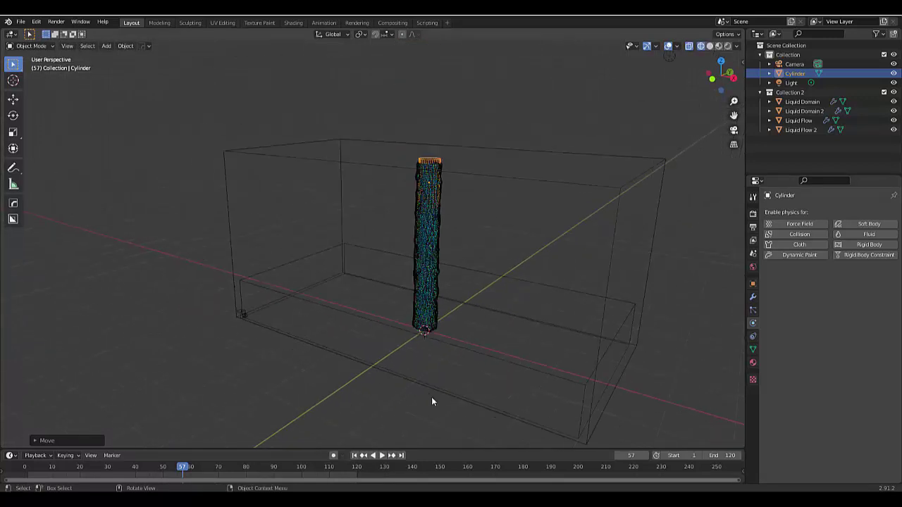
{"action": "scroll", "coordinate": [432, 401], "scroll_direction": "up", "scroll_amount": 3}
{"action": "scroll", "coordinate": [443, 342], "scroll_direction": "down", "scroll_amount": 3}
{"action": "middle_click_drag", "start_coordinate": [442, 342], "coordinate": [408, 203]}
{"action": "scroll", "coordinate": [394, 181], "scroll_direction": "up", "scroll_amount": 3}
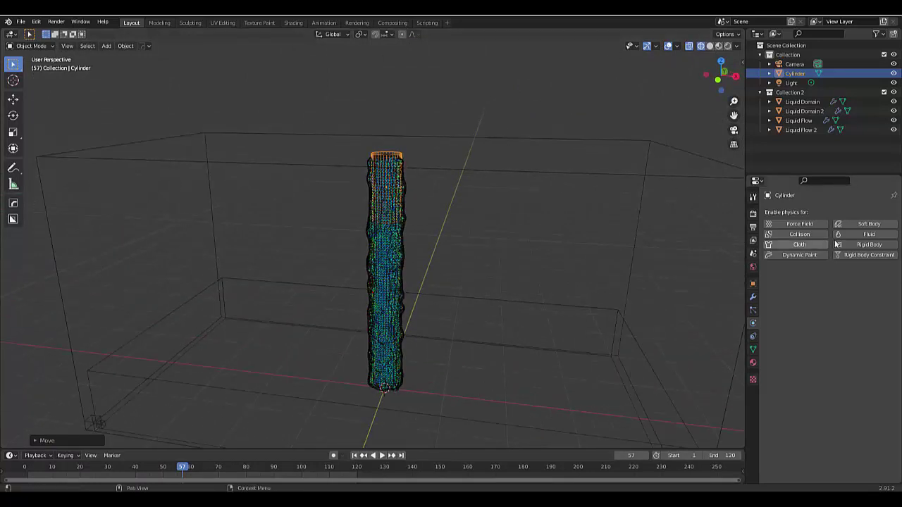
{"action": "left_click", "coordinate": [848, 234]}
{"action": "left_click", "coordinate": [845, 282]}
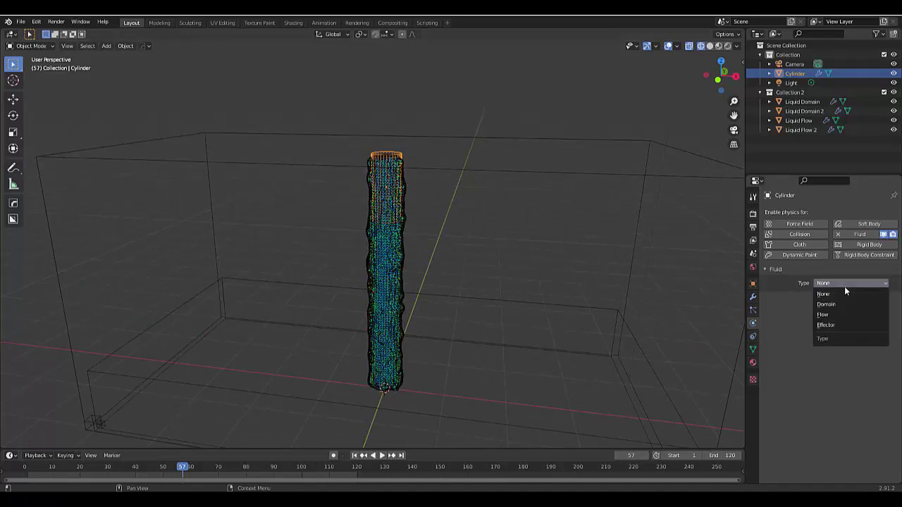
{"action": "left_click", "coordinate": [837, 315]}
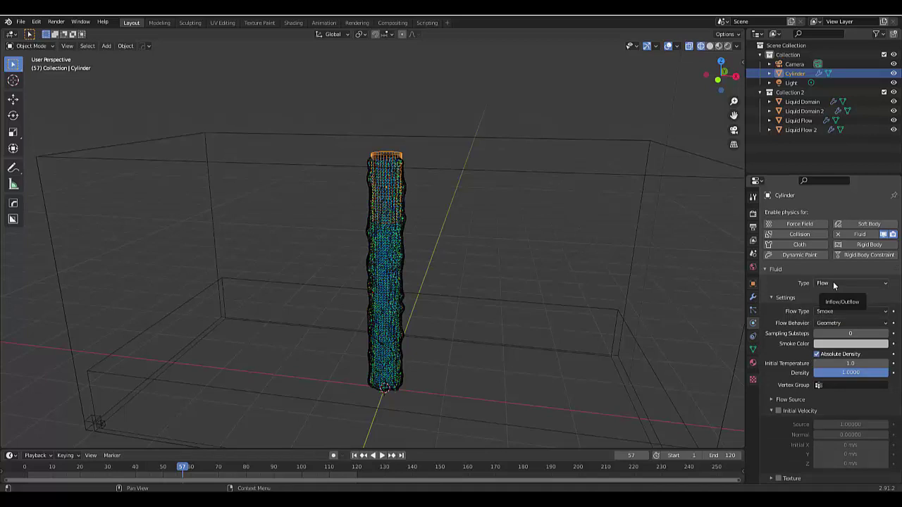
{"action": "left_click", "coordinate": [833, 281]}
{"action": "left_click", "coordinate": [831, 314]}
{"action": "left_click", "coordinate": [832, 311]}
{"action": "left_click", "coordinate": [837, 353]}
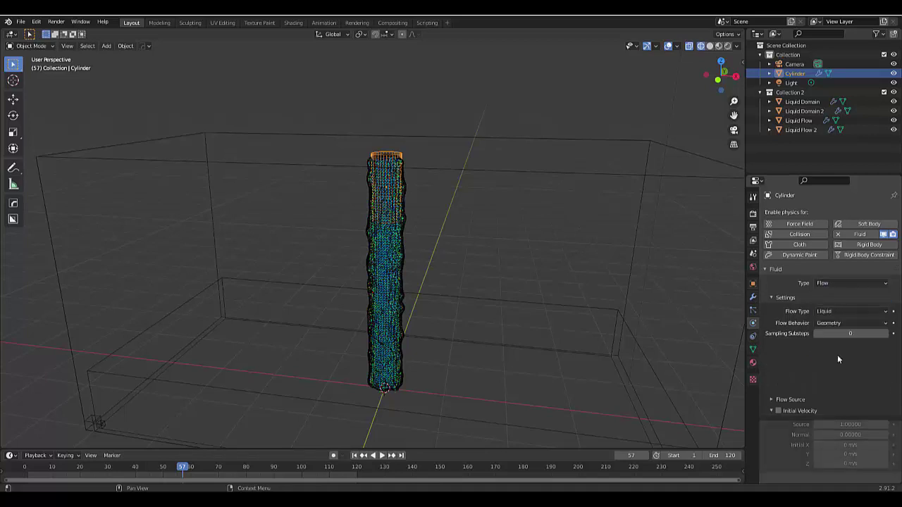
- Add a small UV sphere and place it inside the large domain near the upper corner on the negative-X side
{"action": "scroll", "coordinate": [363, 286], "scroll_direction": "down", "scroll_amount": 3}
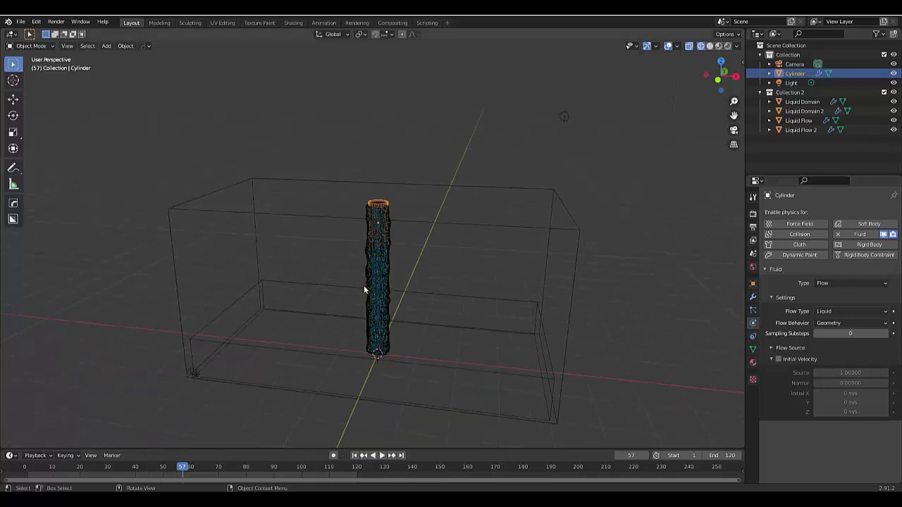
{"action": "key", "text": "KP_1"}
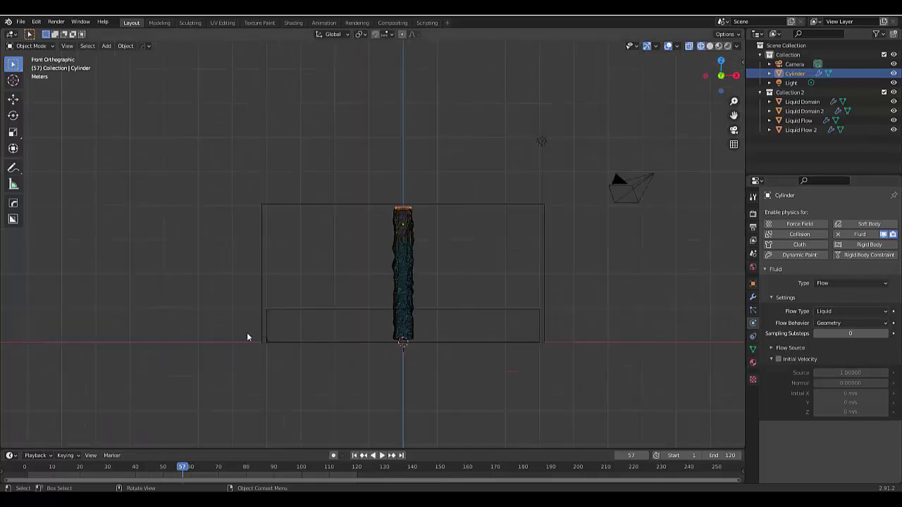
{"action": "key", "text": "shift+a"}
{"action": "mouse_move", "coordinate": [234, 301]}
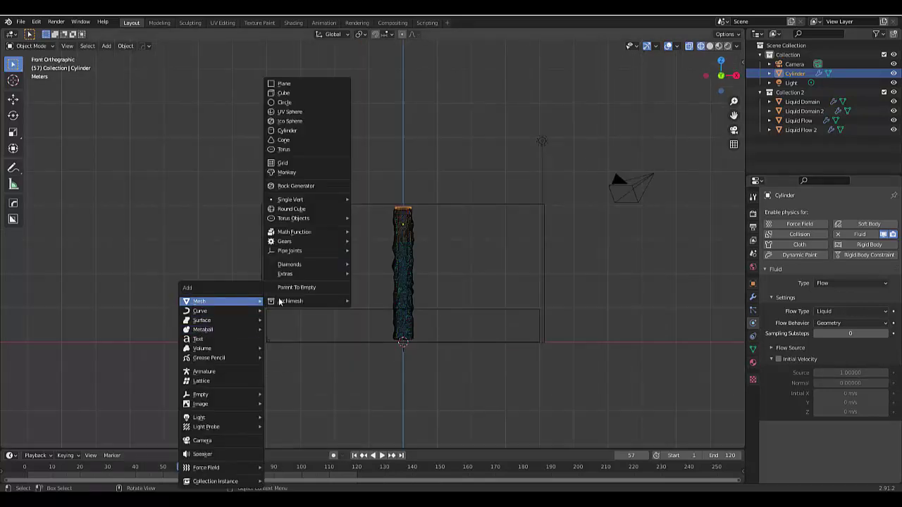
{"action": "left_click", "coordinate": [308, 113]}
{"action": "key", "text": "s"}
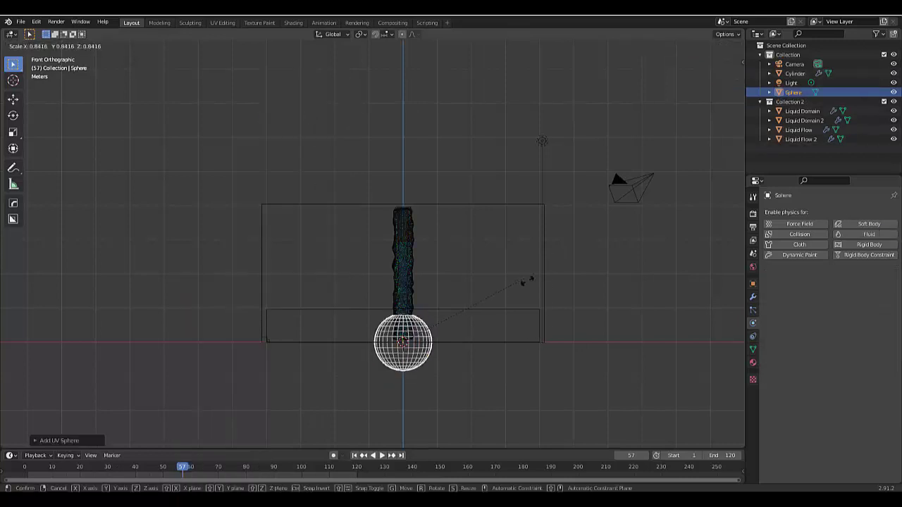
{"action": "left_click", "coordinate": [451, 324]}
{"action": "key", "text": "g"}
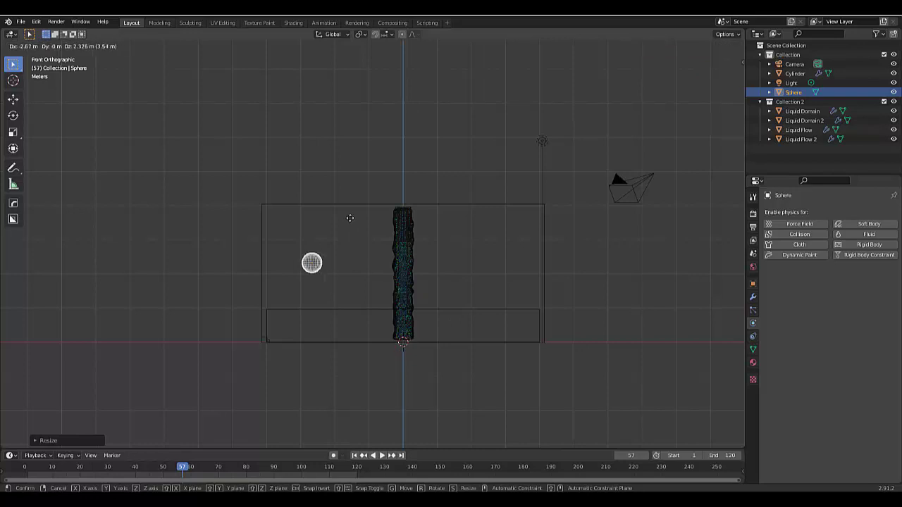
{"action": "left_click", "coordinate": [332, 205]}
- Enable Fluid physics on the sphere as a Flow object with flow type Liquid
{"action": "left_click", "coordinate": [845, 235]}
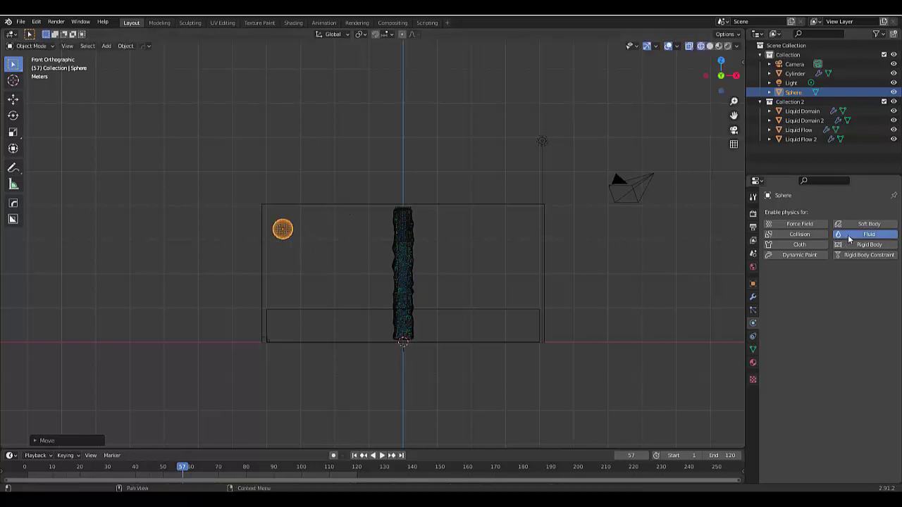
{"action": "left_click", "coordinate": [831, 284]}
{"action": "left_click", "coordinate": [830, 319]}
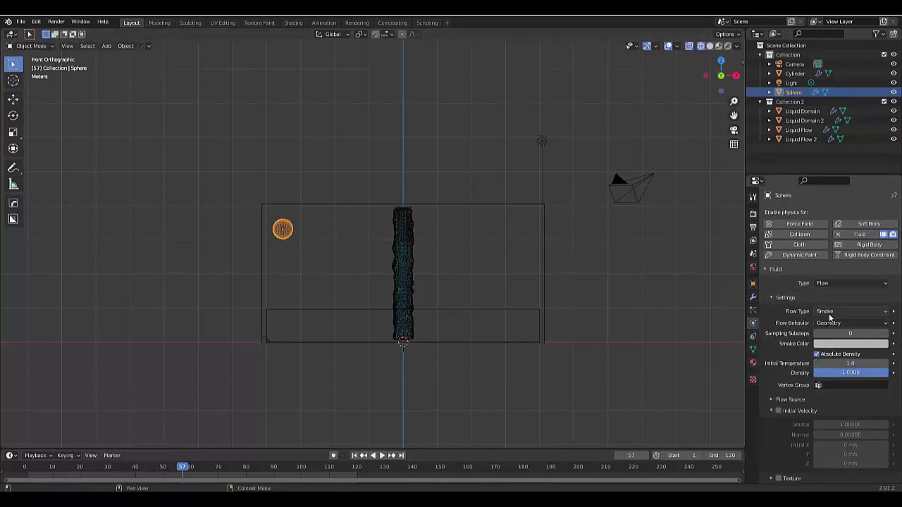
{"action": "left_click", "coordinate": [831, 311]}
{"action": "left_click", "coordinate": [825, 353]}
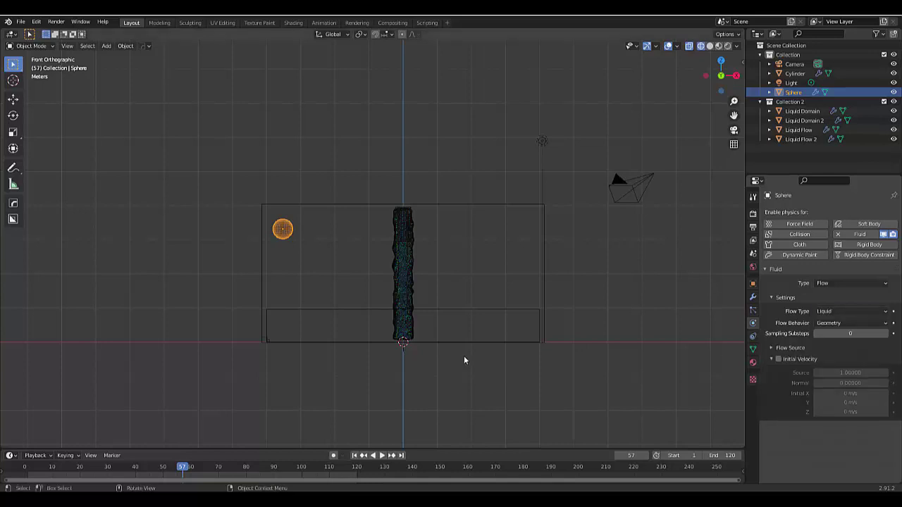
- Duplicate the sphere three times, placing one copy beside the original and two lower down on the domain's positive-X side
{"action": "key", "text": "shift+d"}
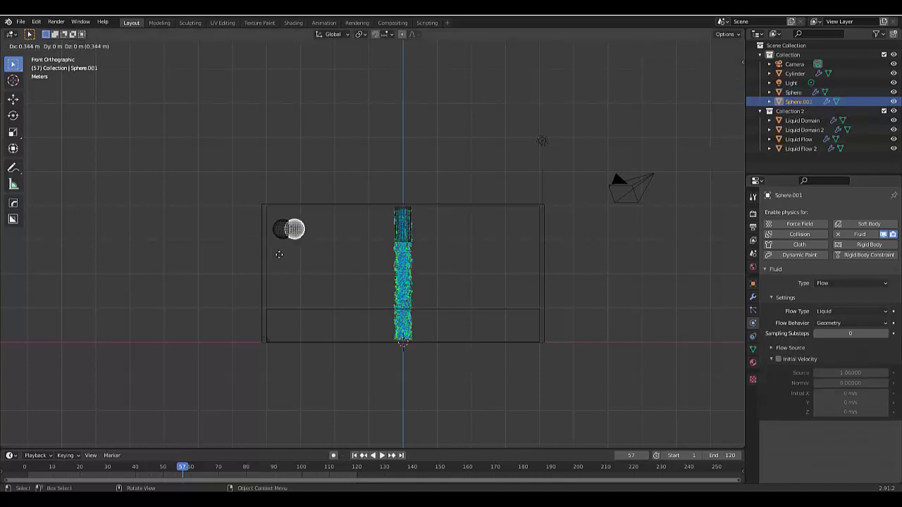
{"action": "left_click", "coordinate": [307, 253]}
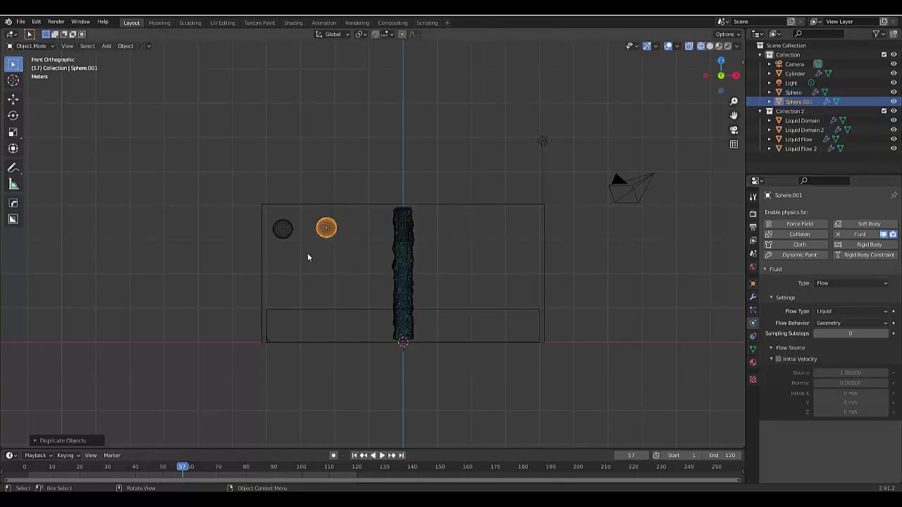
{"action": "key", "text": "shift+d"}
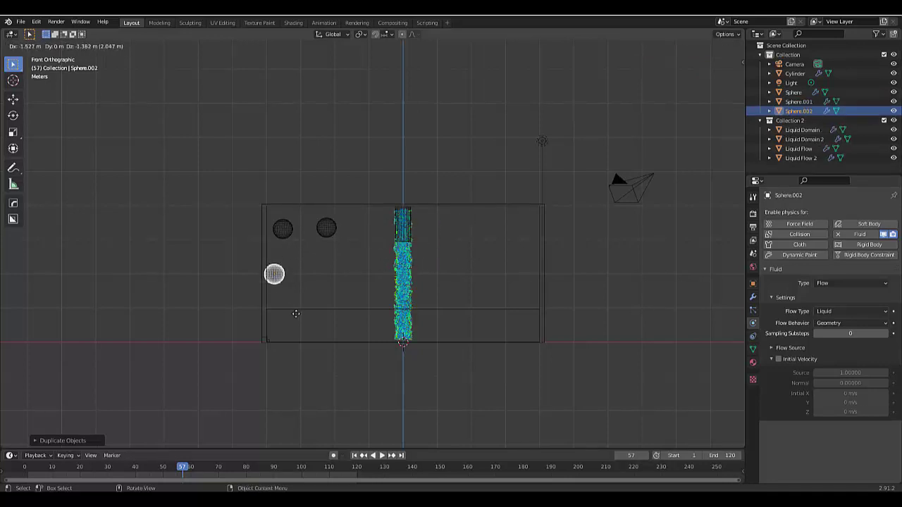
{"action": "left_click", "coordinate": [491, 317]}
{"action": "key", "text": "shift+d"}
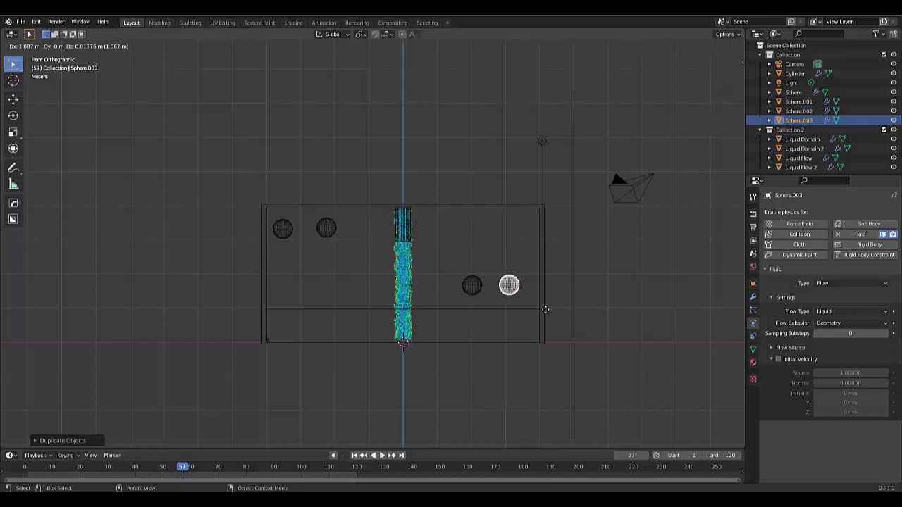
{"action": "left_click", "coordinate": [528, 309]}
- Lower the two negative-X spheres along Z so they sit just above the shallow liquid flow box
{"action": "left_click_drag", "start_coordinate": [274, 210], "coordinate": [338, 245]}
{"action": "key", "text": "g"}
{"action": "key", "text": "z"}
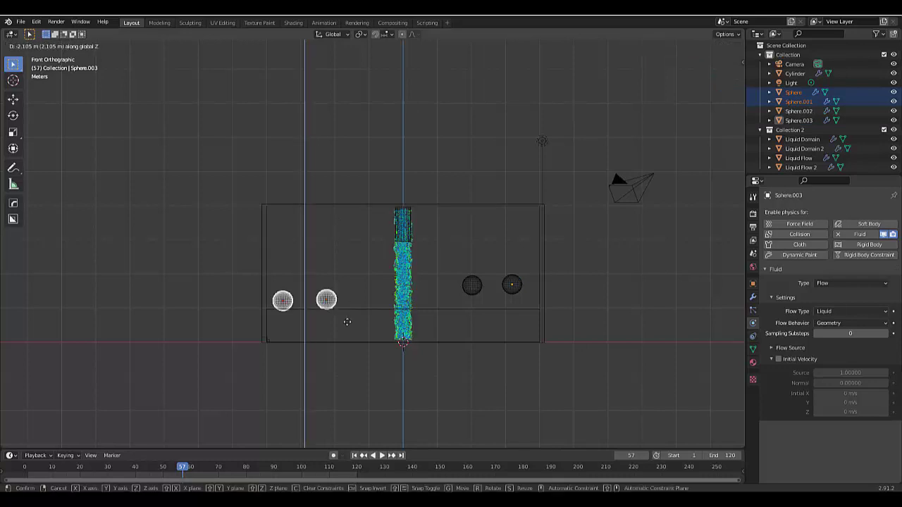
{"action": "left_click", "coordinate": [344, 310]}
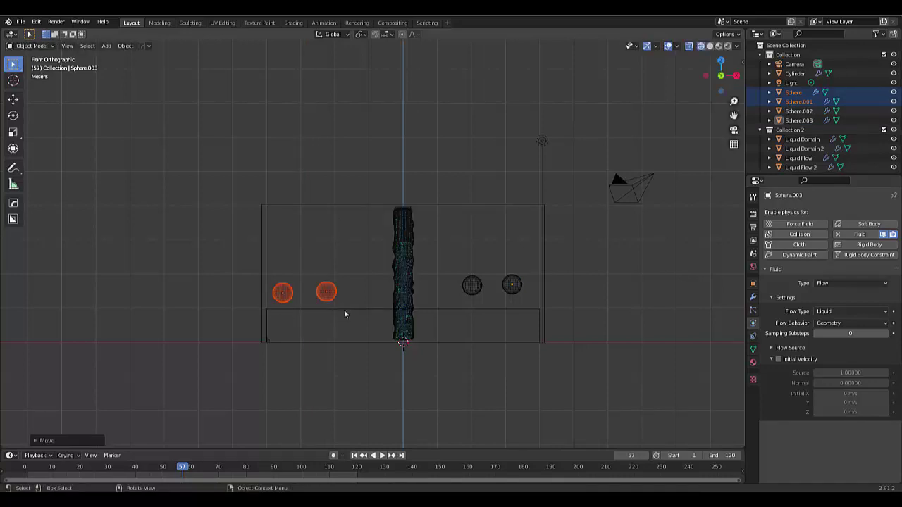
{"action": "left_click", "coordinate": [380, 388]}
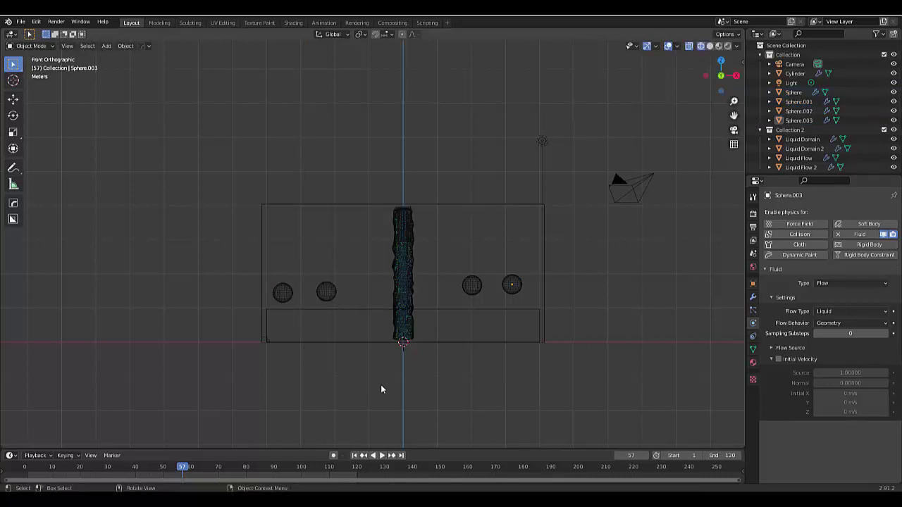
{"action": "left_click", "coordinate": [318, 293]}
{"action": "left_click", "coordinate": [293, 395]}
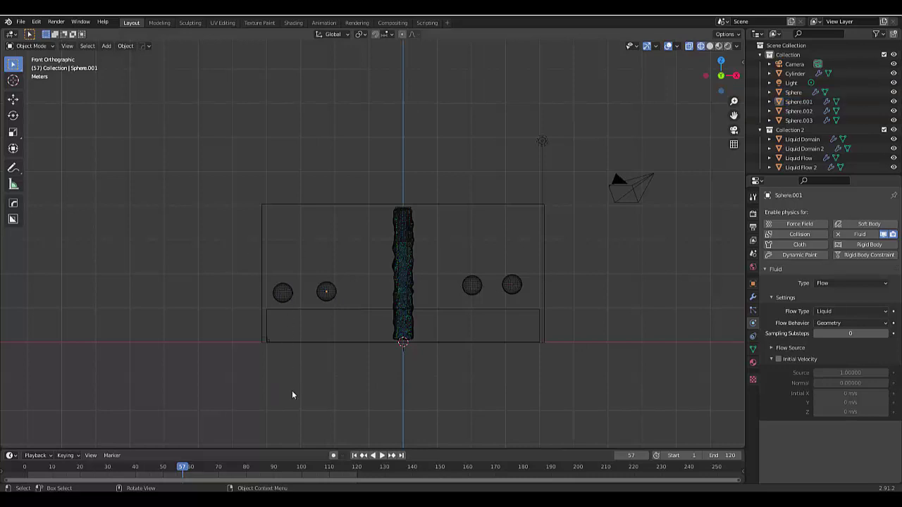
- Save the file and bake the full fluid simulation of Liquid Domain 2
{"action": "left_click", "coordinate": [21, 22]}
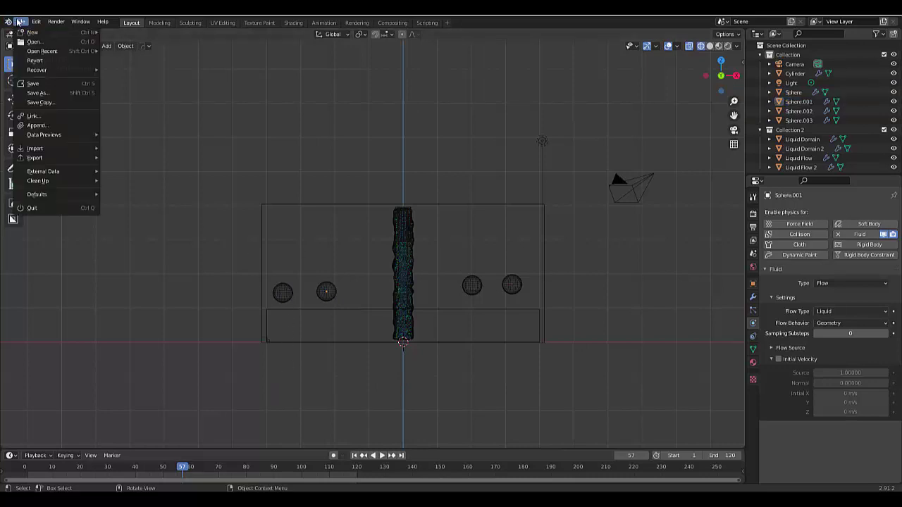
{"action": "left_click", "coordinate": [56, 84]}
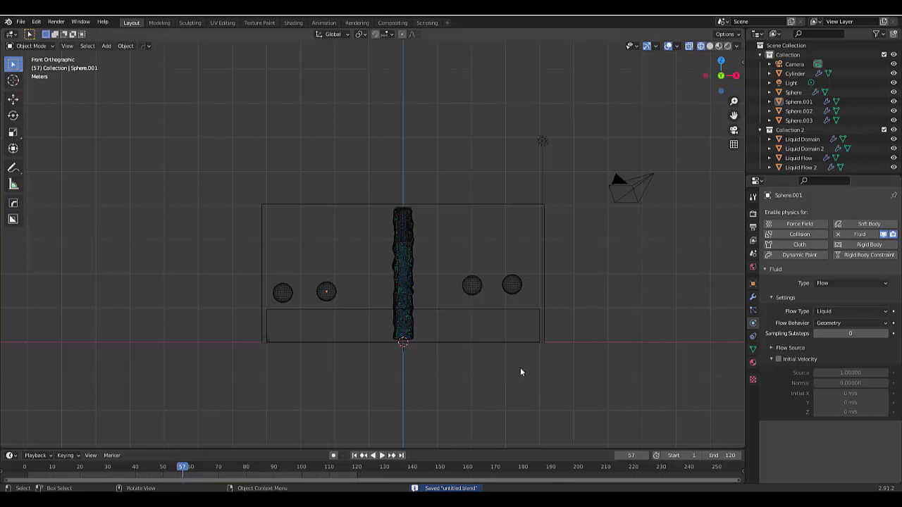
{"action": "scroll", "coordinate": [519, 362], "scroll_direction": "down", "scroll_amount": 6}
{"action": "scroll", "coordinate": [525, 317], "scroll_direction": "up", "scroll_amount": 6}
{"action": "left_click", "coordinate": [526, 212]}
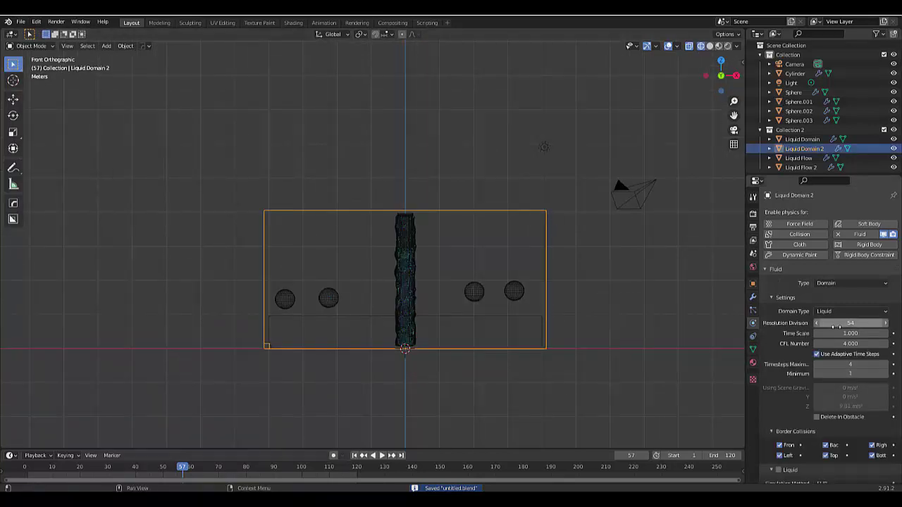
{"action": "scroll", "coordinate": [836, 326], "scroll_direction": "down", "scroll_amount": 15}
{"action": "left_click", "coordinate": [830, 435]}
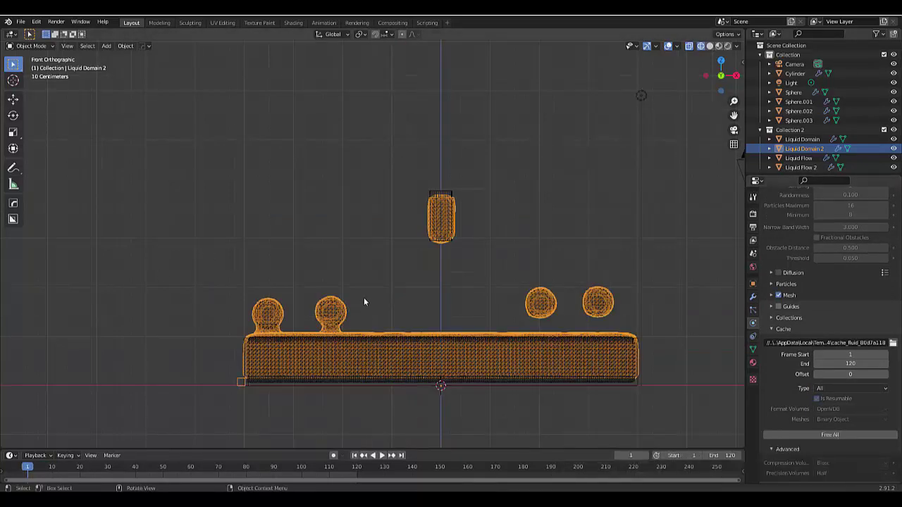
- Show the render visibility toggles in the Outliner and disable rendering for Liquid Flow, Liquid Flow 2, all four spheres and the cylinder
{"action": "scroll", "coordinate": [332, 313], "scroll_direction": "up", "scroll_amount": 4}
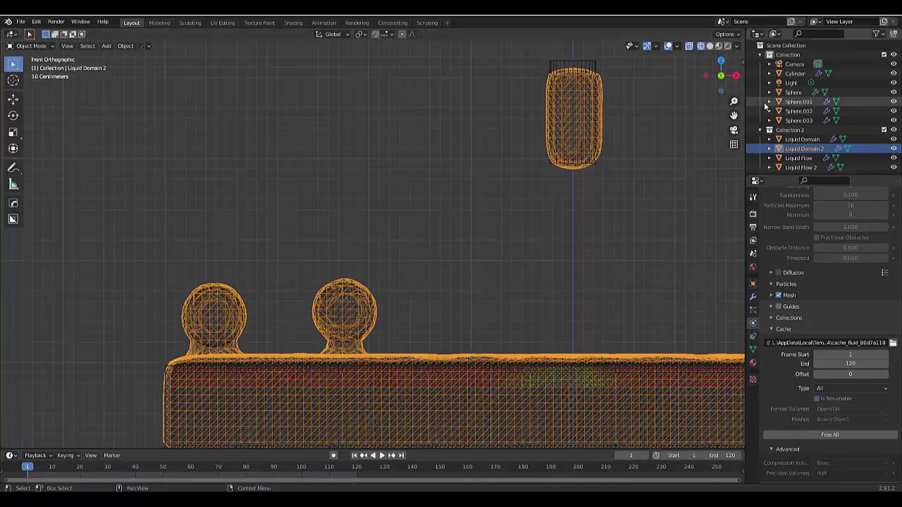
{"action": "left_click", "coordinate": [876, 35]}
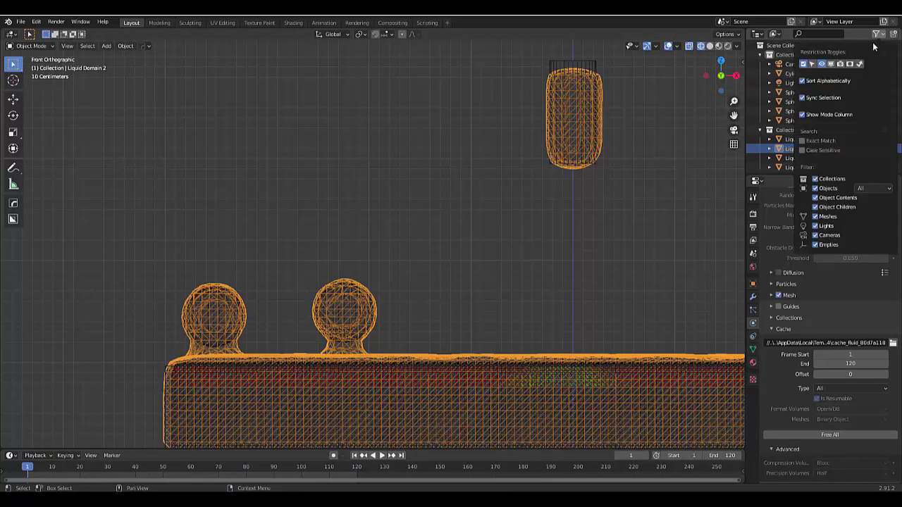
{"action": "left_click", "coordinate": [844, 65]}
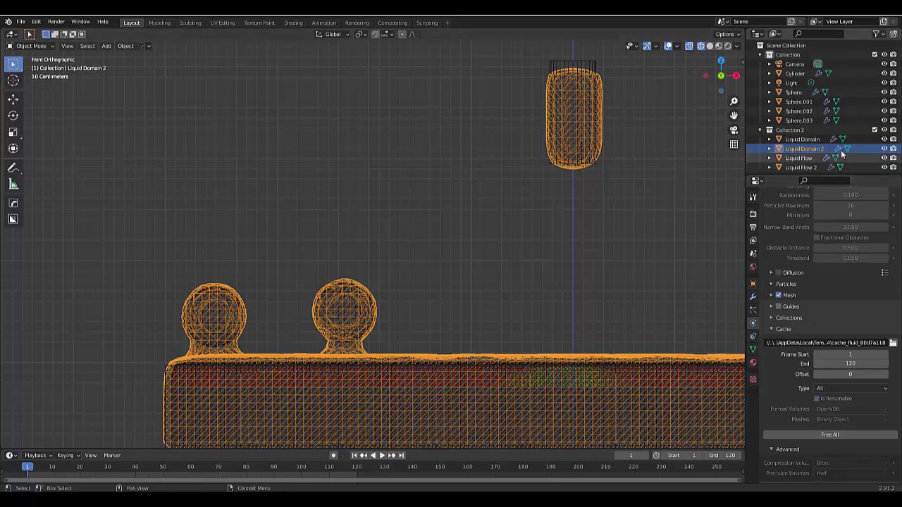
{"action": "scroll", "coordinate": [803, 151], "scroll_direction": "down", "scroll_amount": 1}
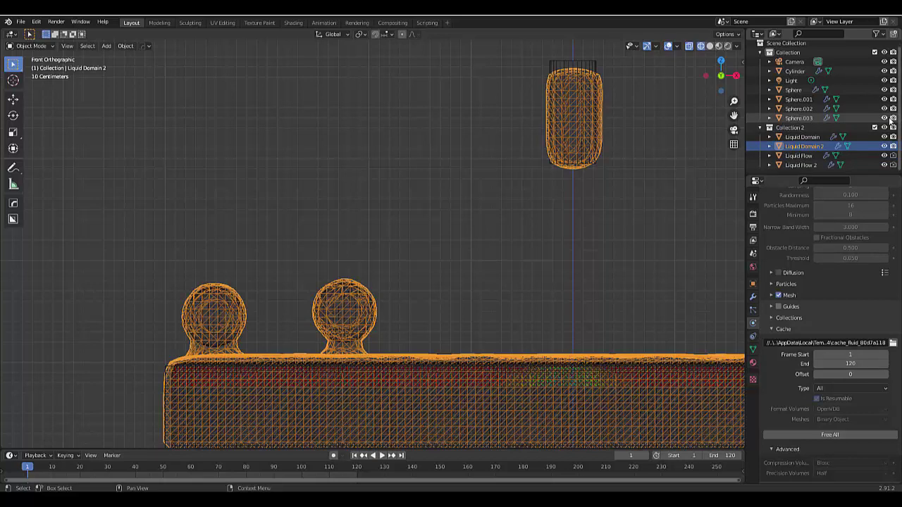
{"action": "left_click_drag", "start_coordinate": [892, 118], "coordinate": [893, 101]}
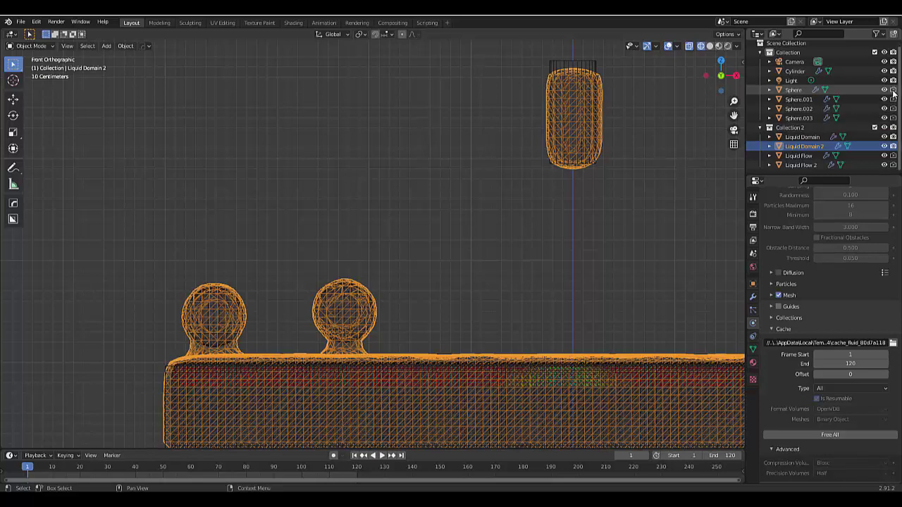
{"action": "left_click", "coordinate": [794, 91]}
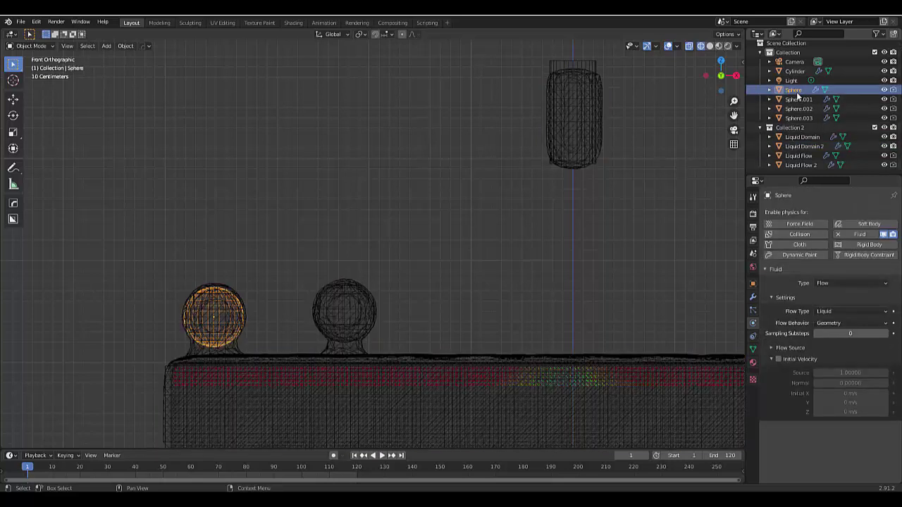
{"action": "left_click", "coordinate": [801, 71]}
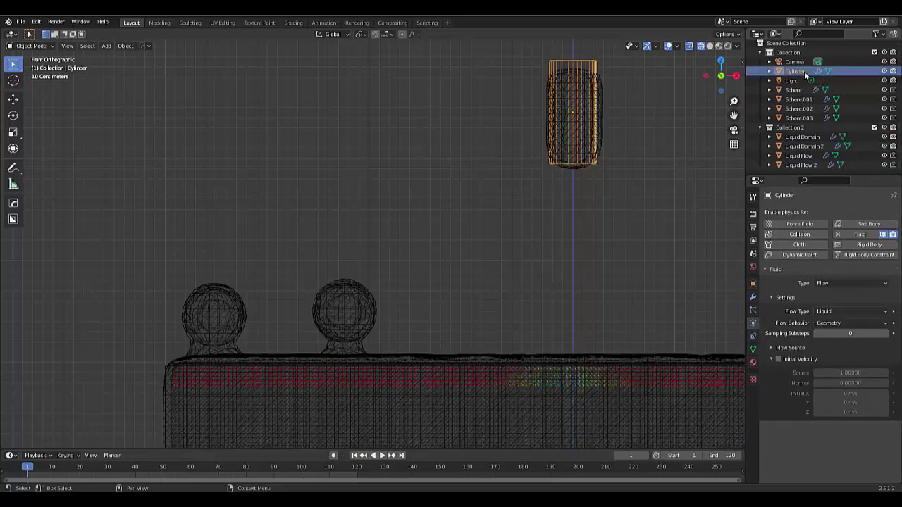
{"action": "left_click", "coordinate": [893, 71]}
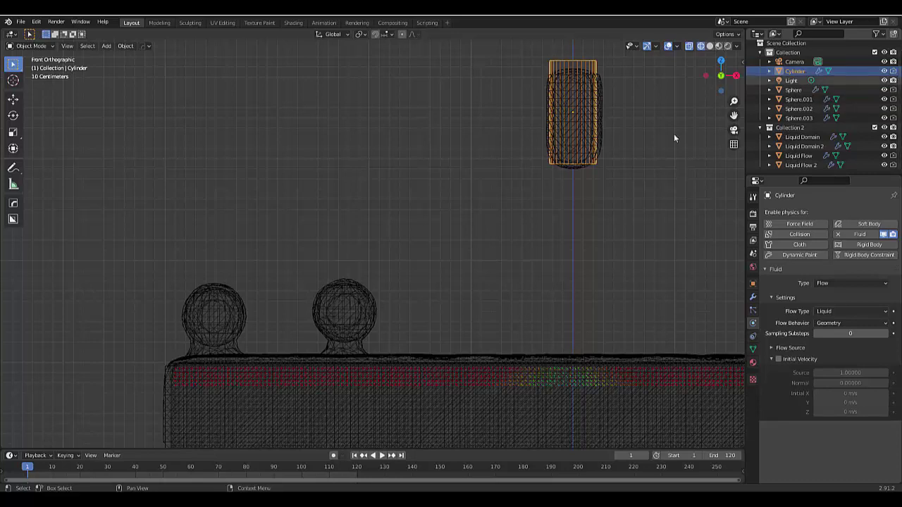
- Switch the viewport to solid shading and examine the baked liquid mesh around the spheres and cylinder
{"action": "scroll", "coordinate": [501, 272], "scroll_direction": "down", "scroll_amount": 5}
{"action": "scroll", "coordinate": [524, 281], "scroll_direction": "up", "scroll_amount": 1}
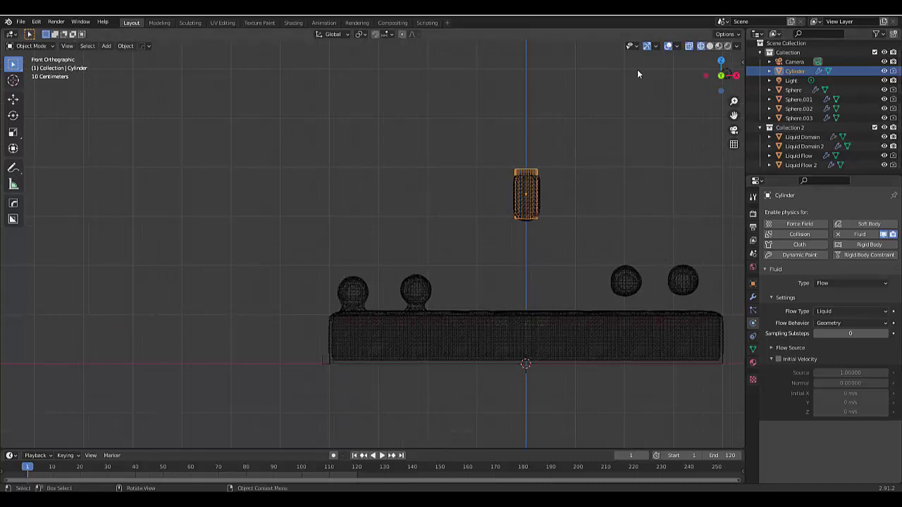
{"action": "left_click", "coordinate": [708, 45]}
{"action": "scroll", "coordinate": [336, 285], "scroll_direction": "up", "scroll_amount": 2}
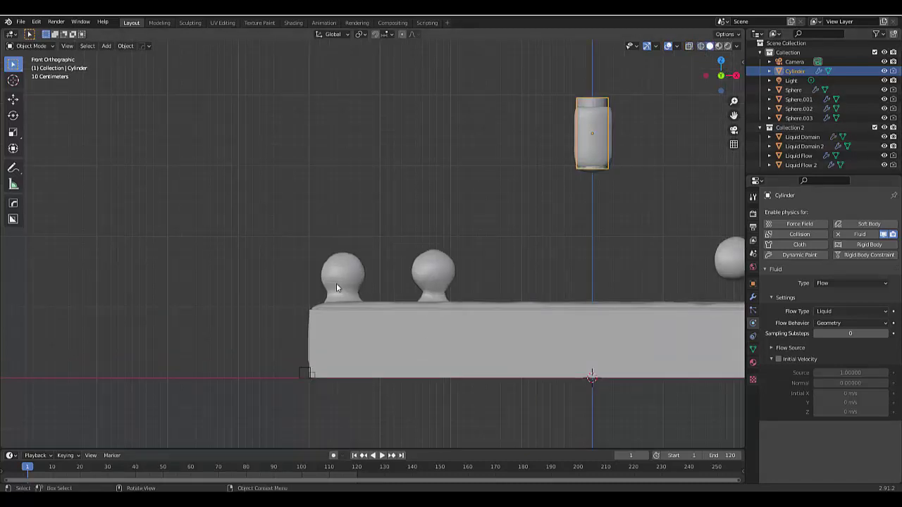
{"action": "left_click", "coordinate": [336, 285]}
{"action": "right_click", "coordinate": [334, 268]}
{"action": "left_click", "coordinate": [398, 219]}
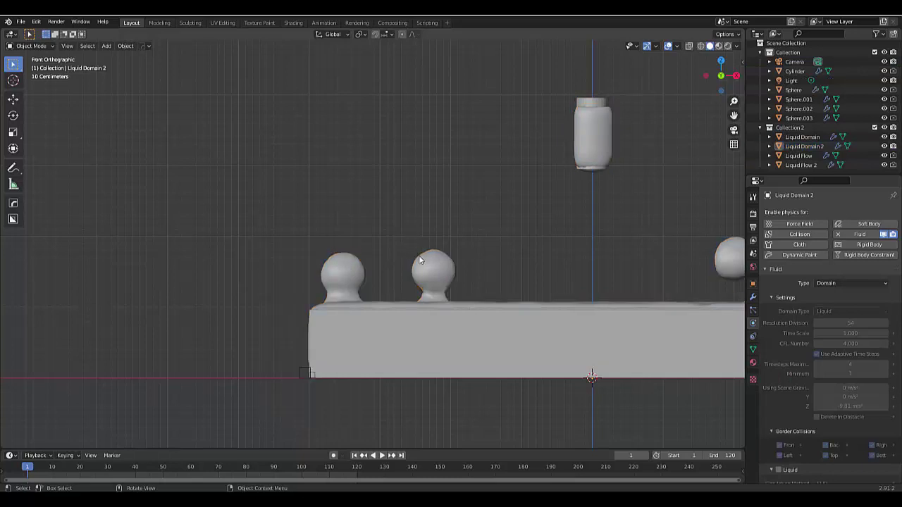
{"action": "scroll", "coordinate": [463, 307], "scroll_direction": "up", "scroll_amount": 5}
{"action": "scroll", "coordinate": [460, 299], "scroll_direction": "down", "scroll_amount": 7}
{"action": "scroll", "coordinate": [586, 335], "scroll_direction": "up", "scroll_amount": 3}
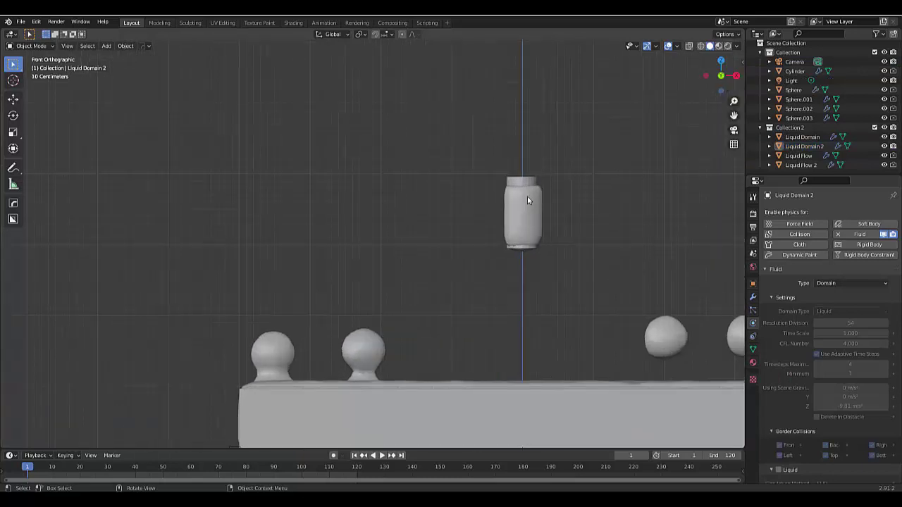
- Hide the cylinder, Sphere, Sphere.001, Sphere.002, Liquid Flow and Liquid Flow 2 in the viewport
{"action": "left_click", "coordinate": [524, 181]}
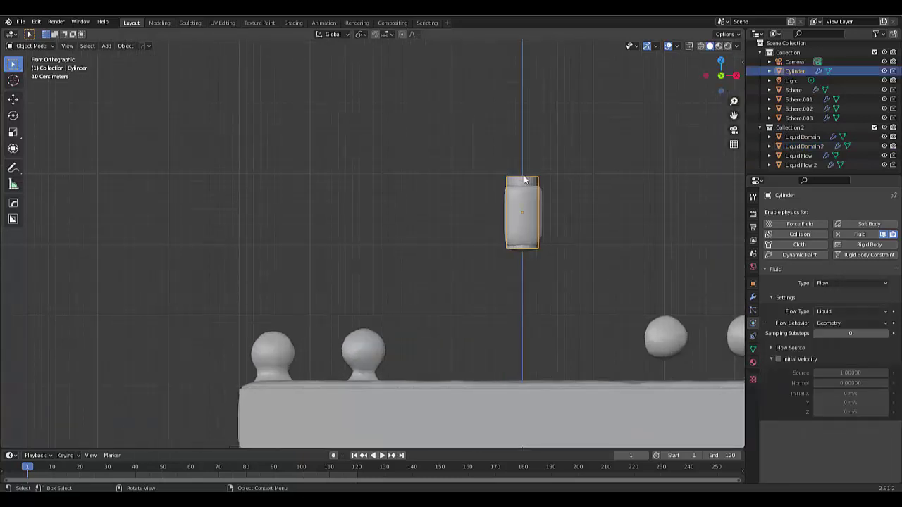
{"action": "left_click", "coordinate": [884, 71]}
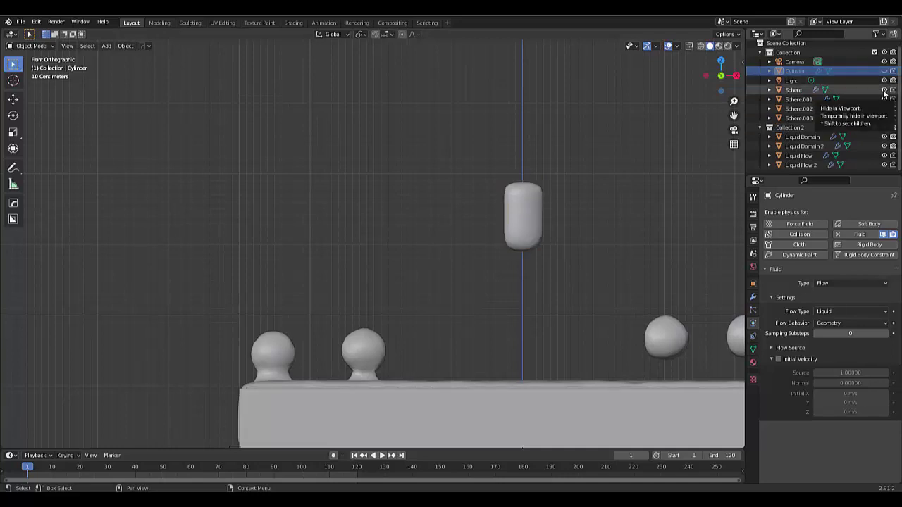
{"action": "left_click", "coordinate": [884, 91]}
{"action": "left_click", "coordinate": [884, 100]}
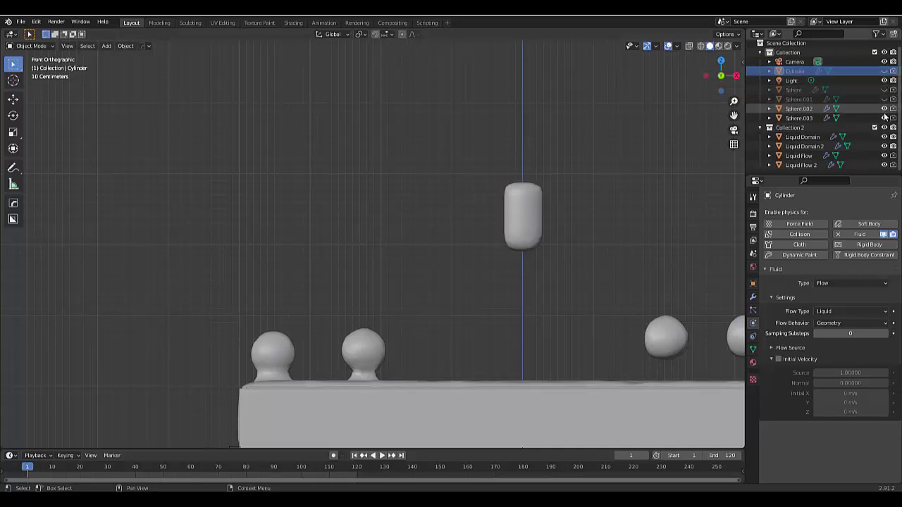
{"action": "left_click", "coordinate": [884, 109]}
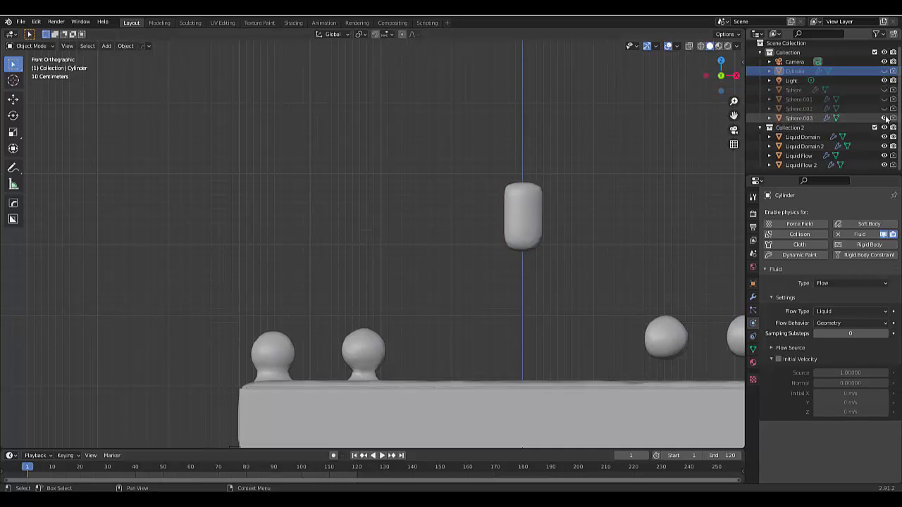
{"action": "left_click", "coordinate": [884, 155]}
{"action": "left_click", "coordinate": [884, 165]}
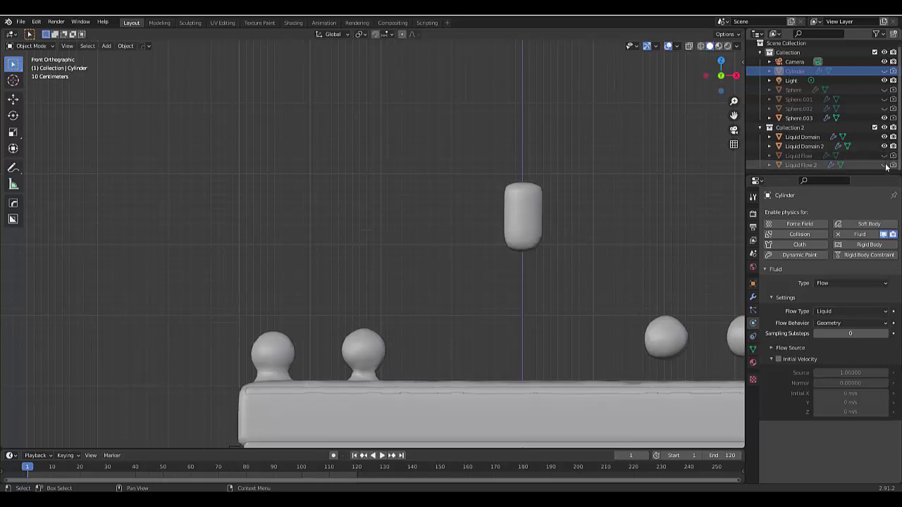
- Examine where the Liquid Domain and Liquid Domain 2 meshes overlap along the base of the liquid
{"action": "scroll", "coordinate": [490, 187], "scroll_direction": "down", "scroll_amount": 5}
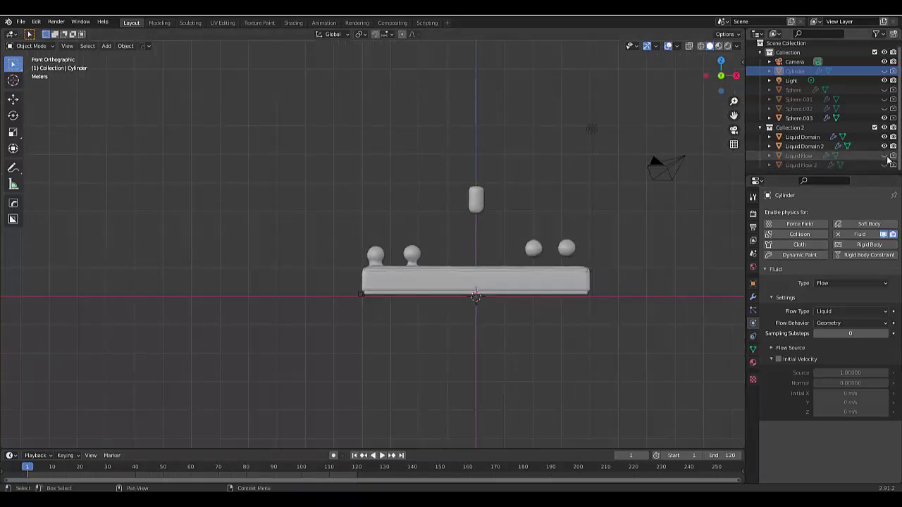
{"action": "scroll", "coordinate": [560, 326], "scroll_direction": "up", "scroll_amount": 4}
{"action": "scroll", "coordinate": [558, 279], "scroll_direction": "up", "scroll_amount": 2}
{"action": "left_click", "coordinate": [589, 251]}
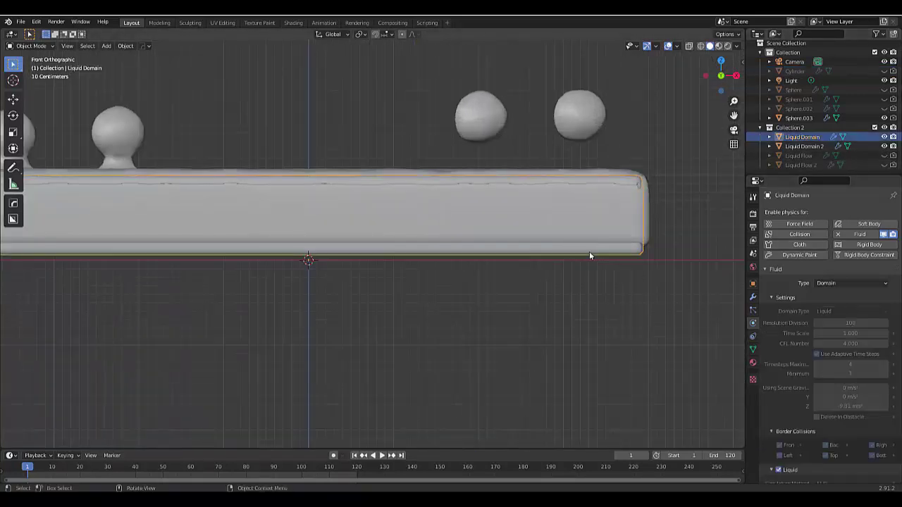
{"action": "left_click", "coordinate": [580, 229]}
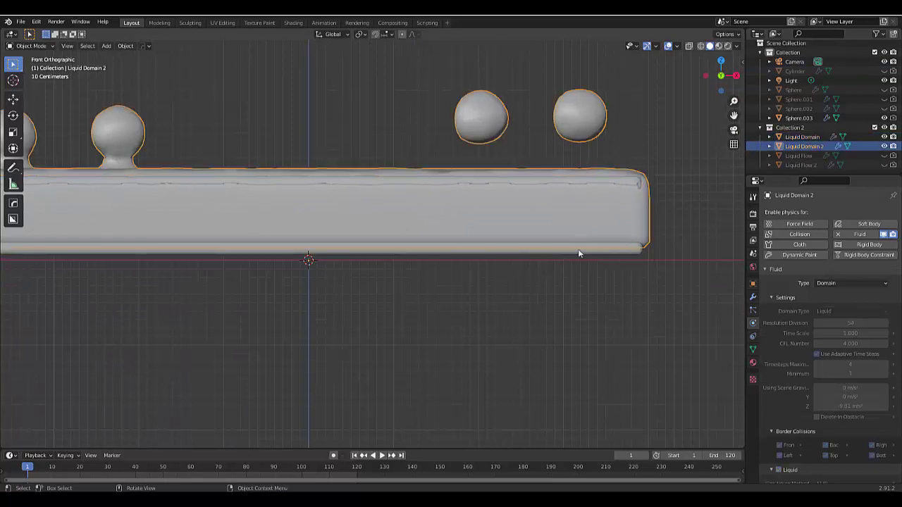
{"action": "scroll", "coordinate": [472, 262], "scroll_direction": "down", "scroll_amount": 6}
{"action": "scroll", "coordinate": [554, 269], "scroll_direction": "up", "scroll_amount": 2}
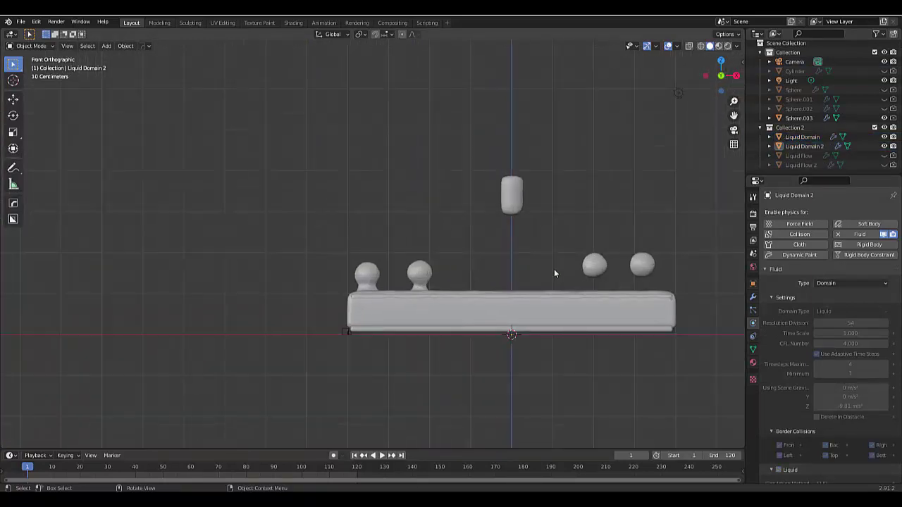
- Play the baked animation and examine how the liquid column meets the surrounding pool
{"action": "key", "text": "space"}
{"action": "scroll", "coordinate": [621, 302], "scroll_direction": "up", "scroll_amount": 1}
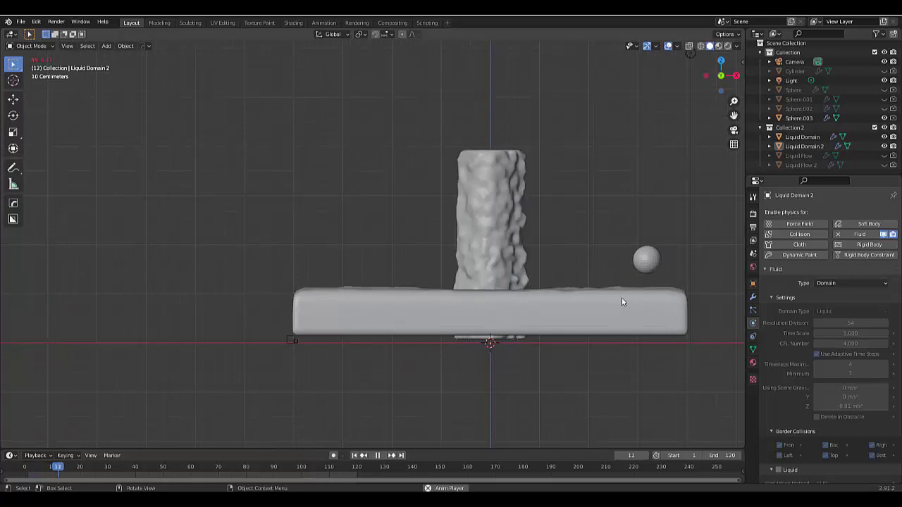
{"action": "scroll", "coordinate": [614, 300], "scroll_direction": "up", "scroll_amount": 4}
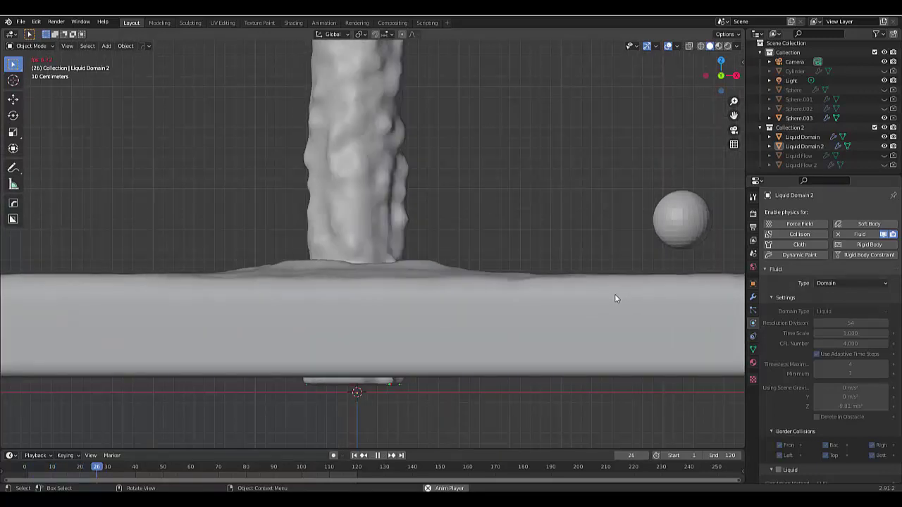
- Hide Sphere.003 in the viewport and examine the moving liquid surface around the column during playback
{"action": "left_click", "coordinate": [683, 209]}
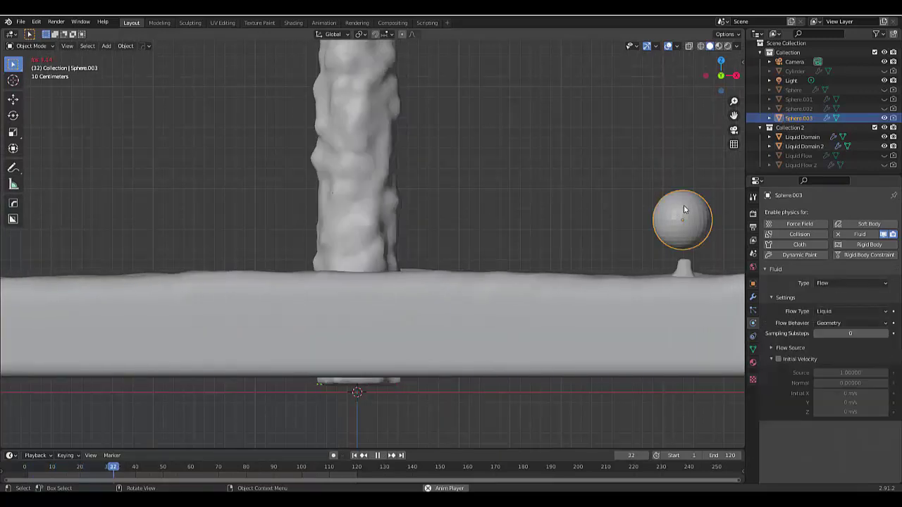
{"action": "left_click", "coordinate": [884, 118]}
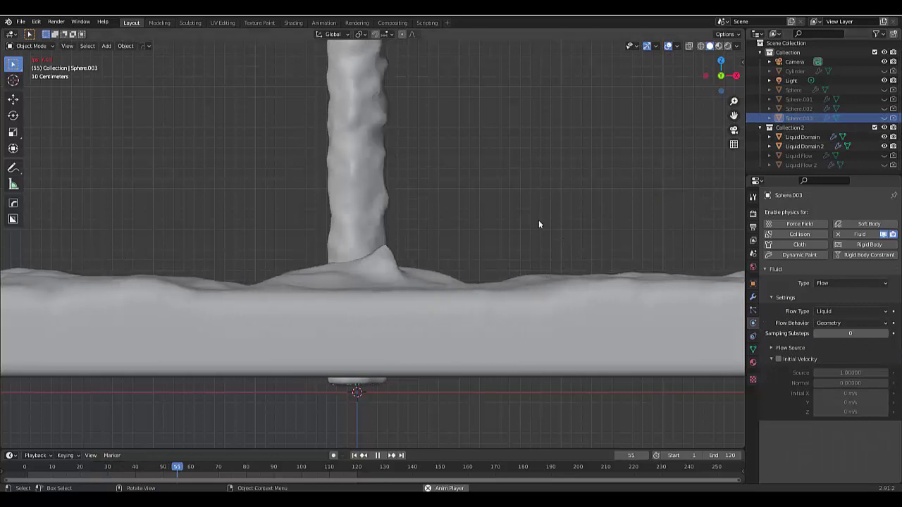
{"action": "scroll", "coordinate": [514, 232], "scroll_direction": "down", "scroll_amount": 5}
{"action": "middle_click_drag", "start_coordinate": [492, 248], "coordinate": [472, 243]}
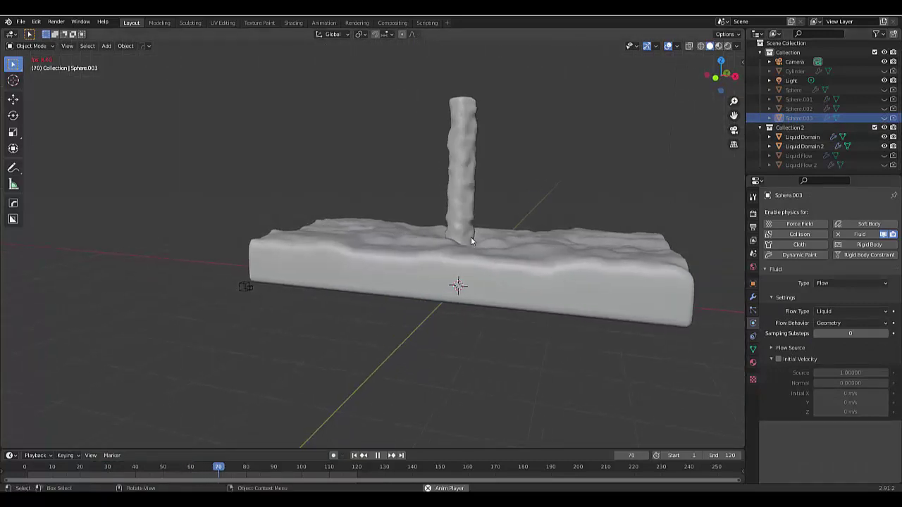
{"action": "scroll", "coordinate": [479, 212], "scroll_direction": "up", "scroll_amount": 2}
{"action": "scroll", "coordinate": [484, 205], "scroll_direction": "up", "scroll_amount": 2}
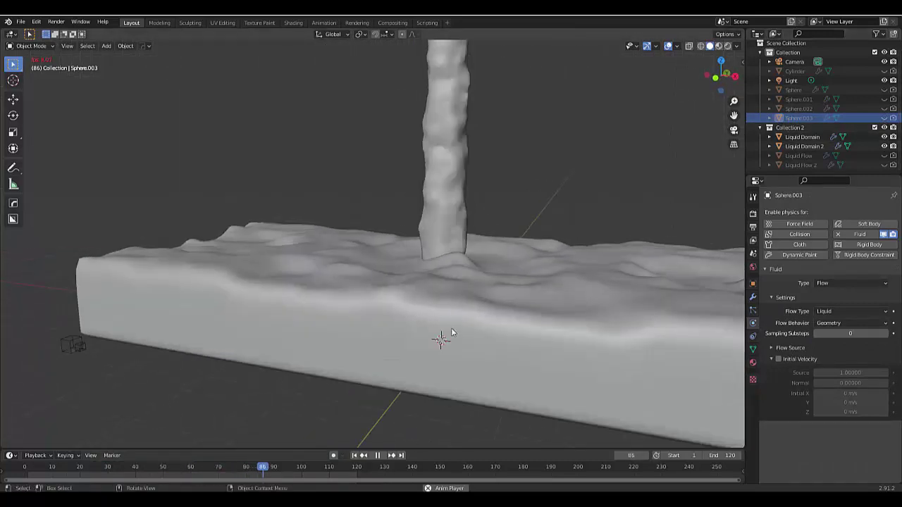
- Stop the playback, return to frame 1 and examine the starting shapes of the liquid meshes from several sides
{"action": "key", "text": "space"}
{"action": "left_click", "coordinate": [355, 455]}
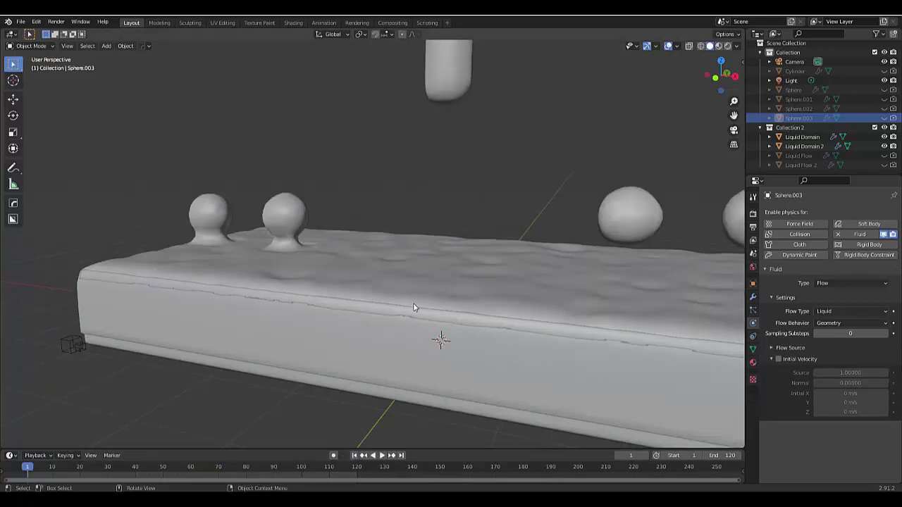
{"action": "scroll", "coordinate": [415, 308], "scroll_direction": "down", "scroll_amount": 4}
{"action": "scroll", "coordinate": [402, 305], "scroll_direction": "up", "scroll_amount": 3}
{"action": "middle_click_drag", "start_coordinate": [402, 301], "coordinate": [371, 294]}
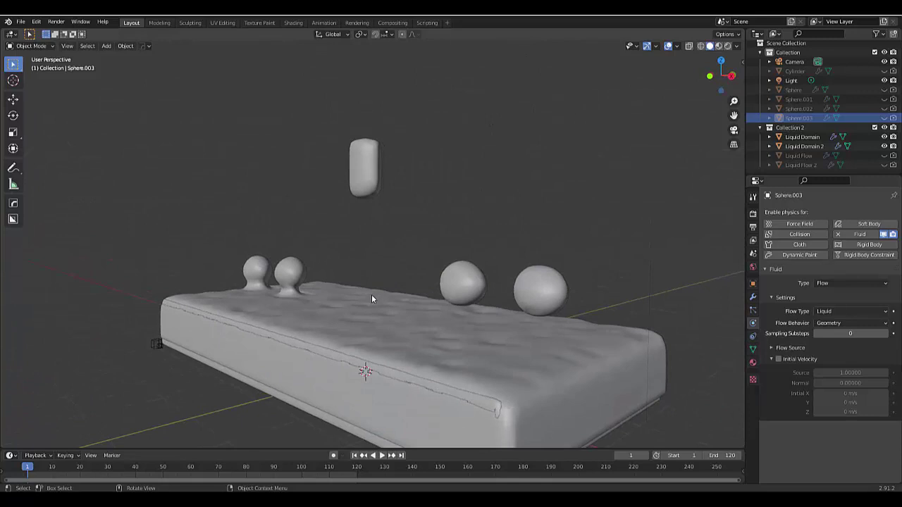
{"action": "scroll", "coordinate": [393, 277], "scroll_direction": "down", "scroll_amount": 4}
{"action": "scroll", "coordinate": [383, 264], "scroll_direction": "up", "scroll_amount": 6}
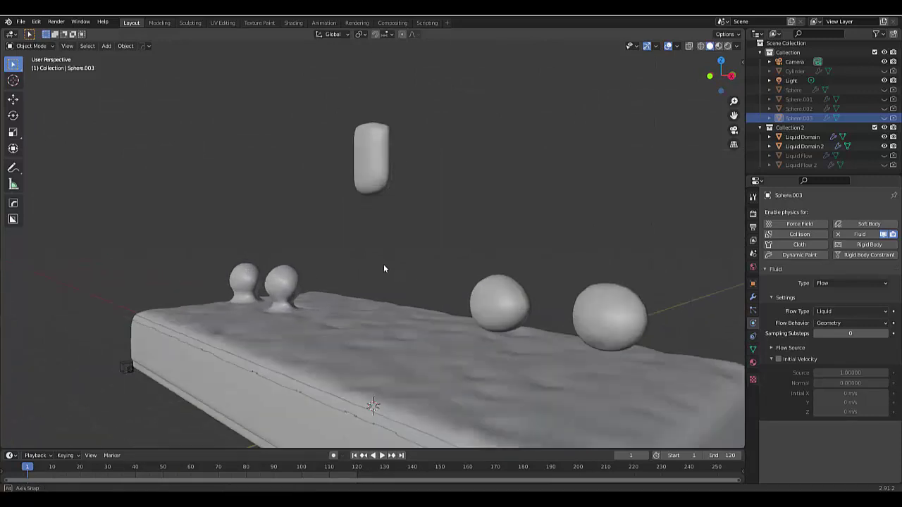
{"action": "middle_click_drag", "start_coordinate": [384, 268], "coordinate": [472, 252]}
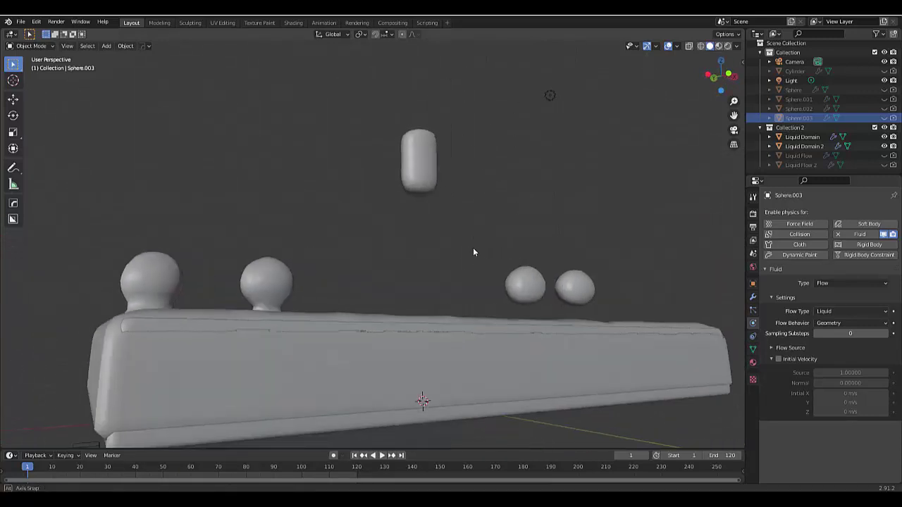